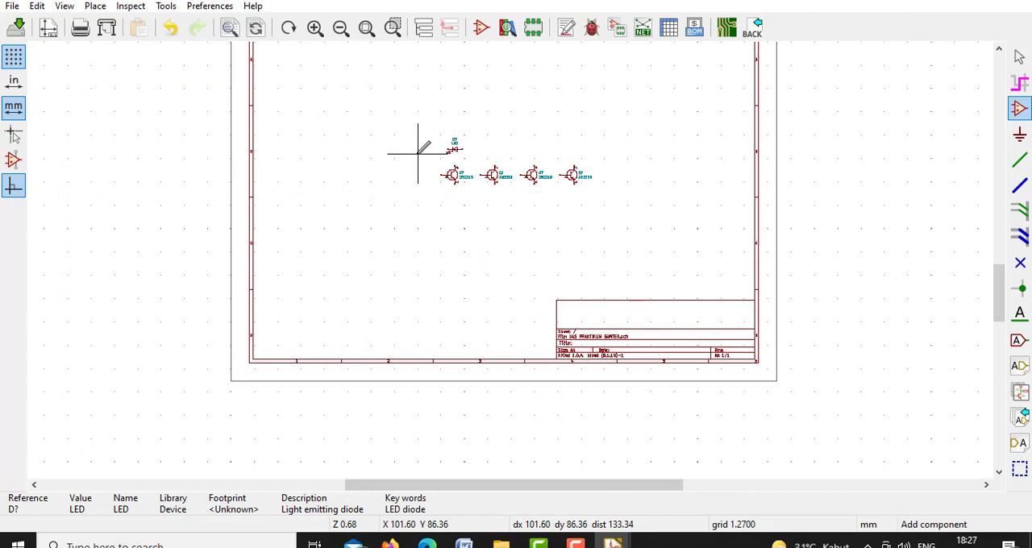
Rotate the LED above the first transistor counterclockwise and duplicate it into columns of five above the four transistors
right_click(455, 149)
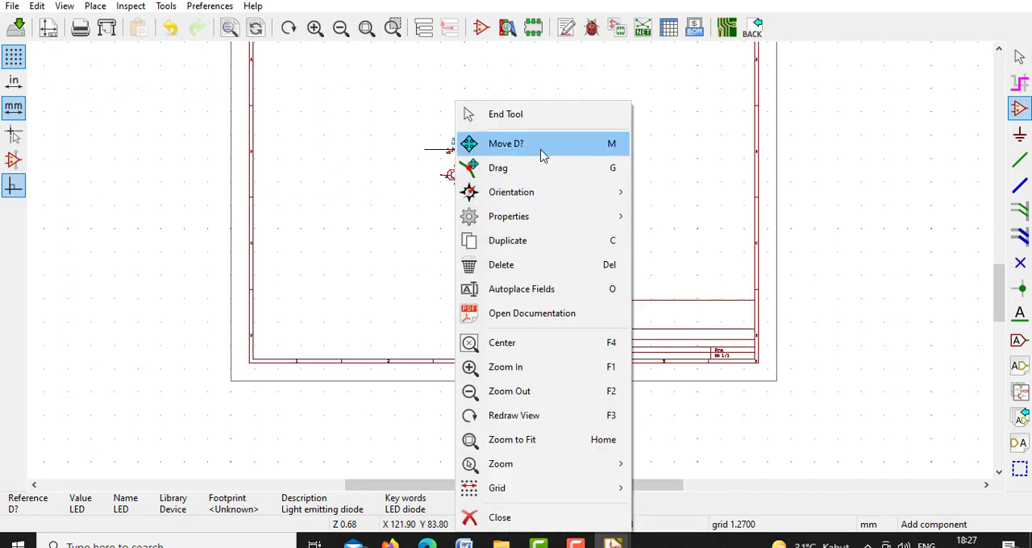
mouse_move(542, 198)
click(644, 214)
right_click(455, 149)
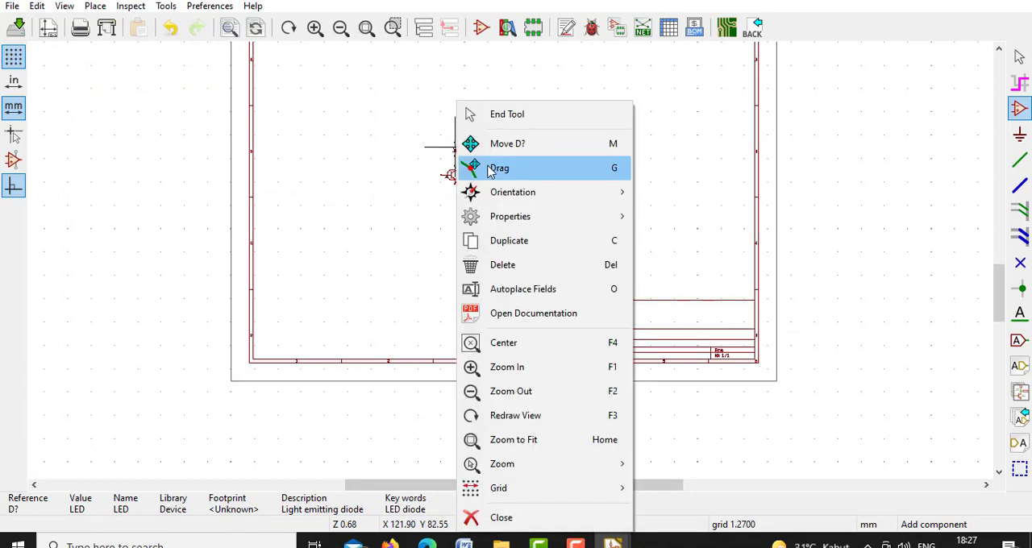
click(510, 245)
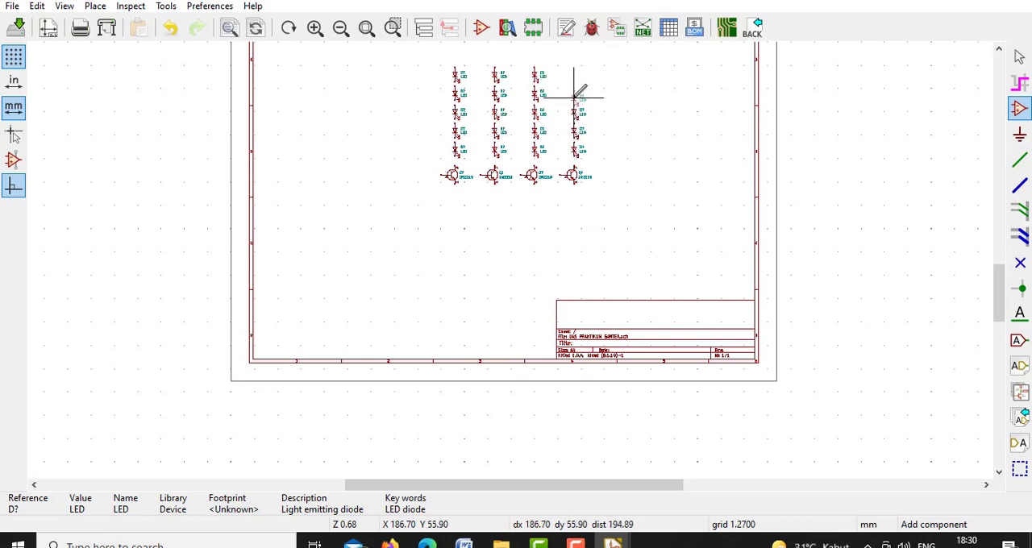
Add a 1N4148 diode below the first transistor and mirror it so it points right
click(452, 226)
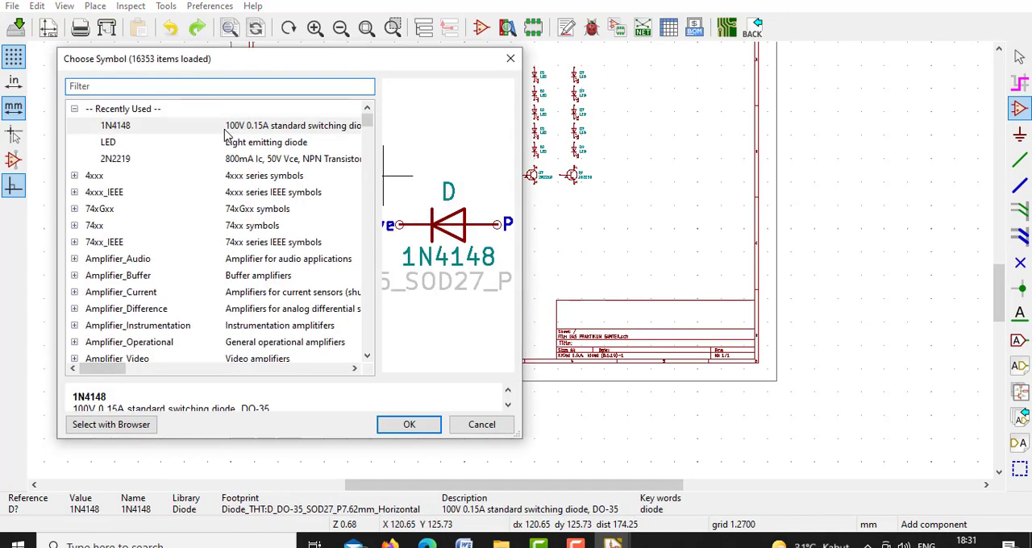
double_click(223, 129)
right_click(455, 228)
mouse_move(540, 194)
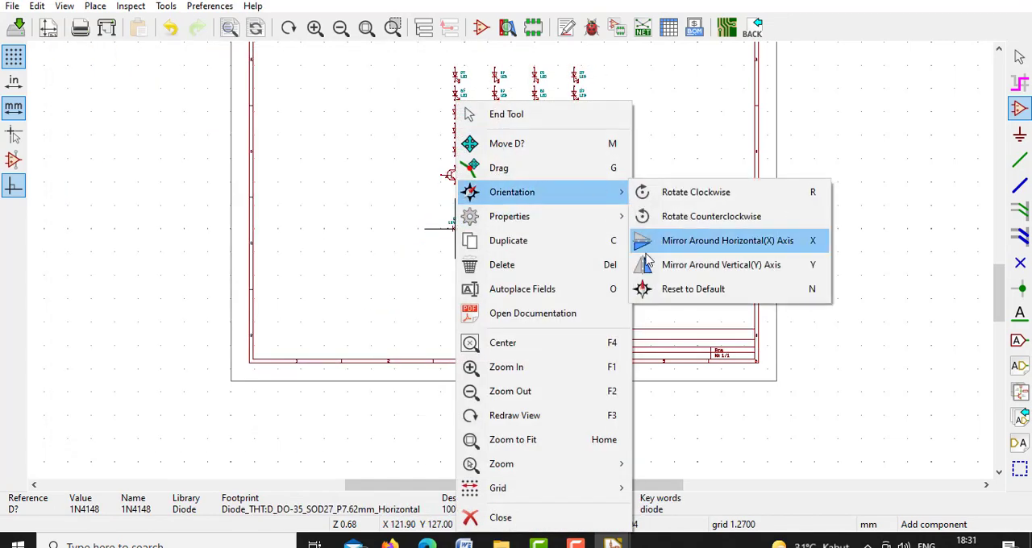
click(690, 239)
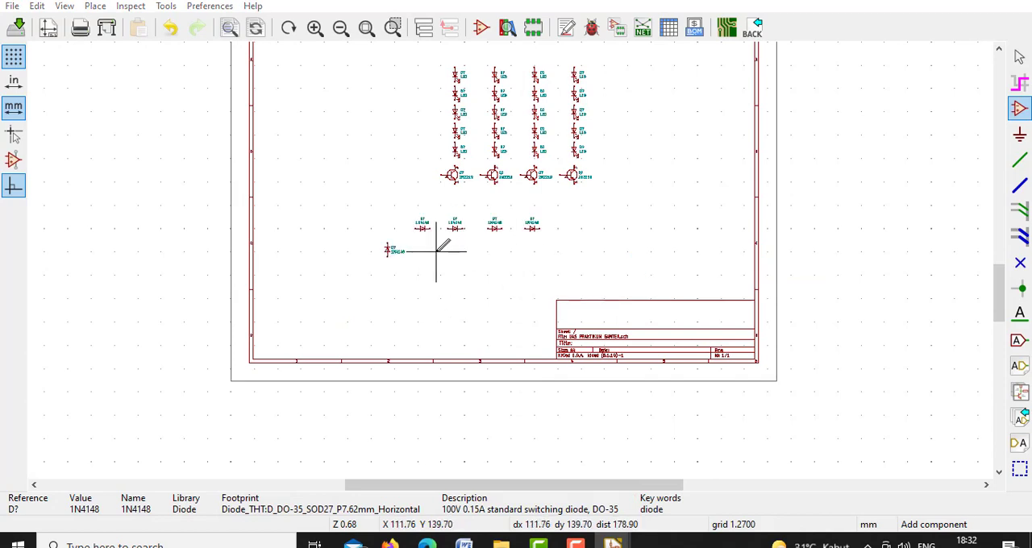
Place a CP polarized capacitor below the row of 1N4148 diodes, beside the vertical diode
click(437, 252)
text(C)
click(320, 243)
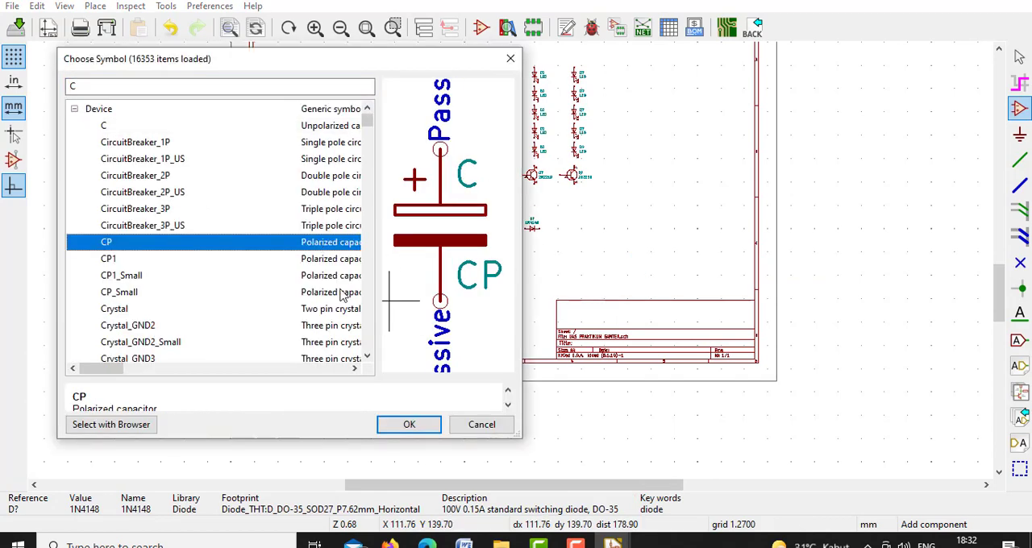
double_click(277, 245)
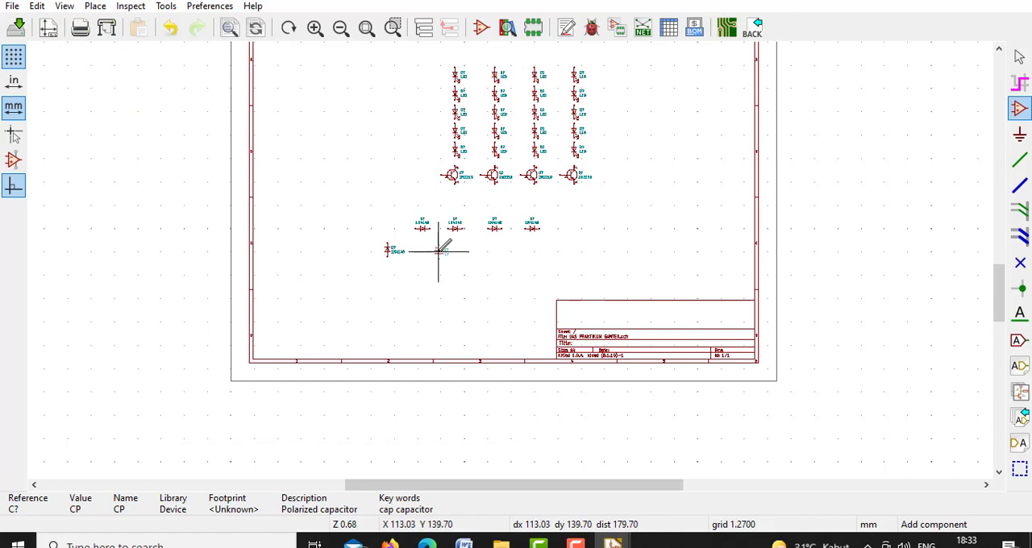
Place a second CP polarized capacitor at the left end of the diode row and rotate it clockwise
click(369, 223)
double_click(258, 129)
right_click(377, 228)
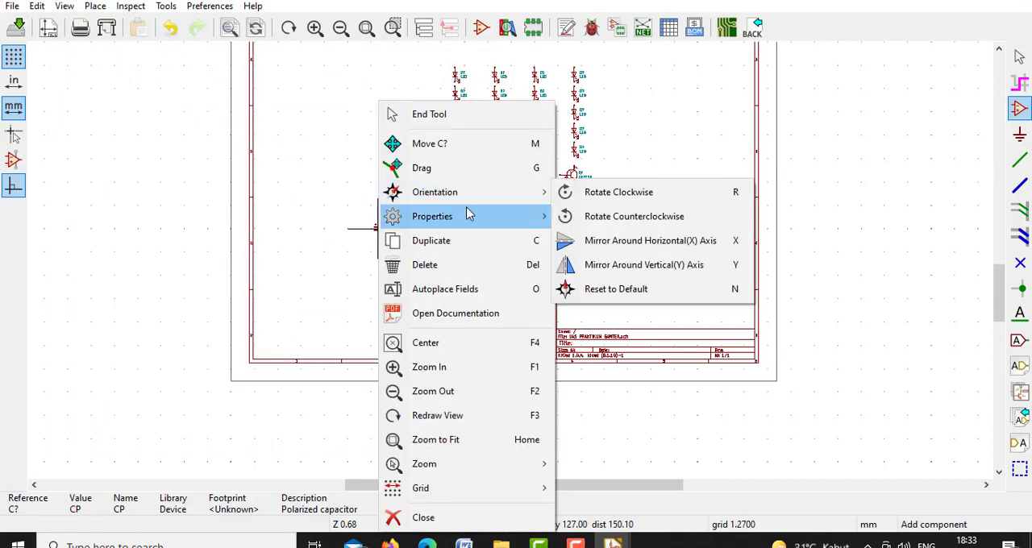
click(582, 194)
Move the vertical 1N4148 diode slightly right, beneath the gap between the left capacitor and the first horizontal diode
right_click(383, 248)
click(481, 157)
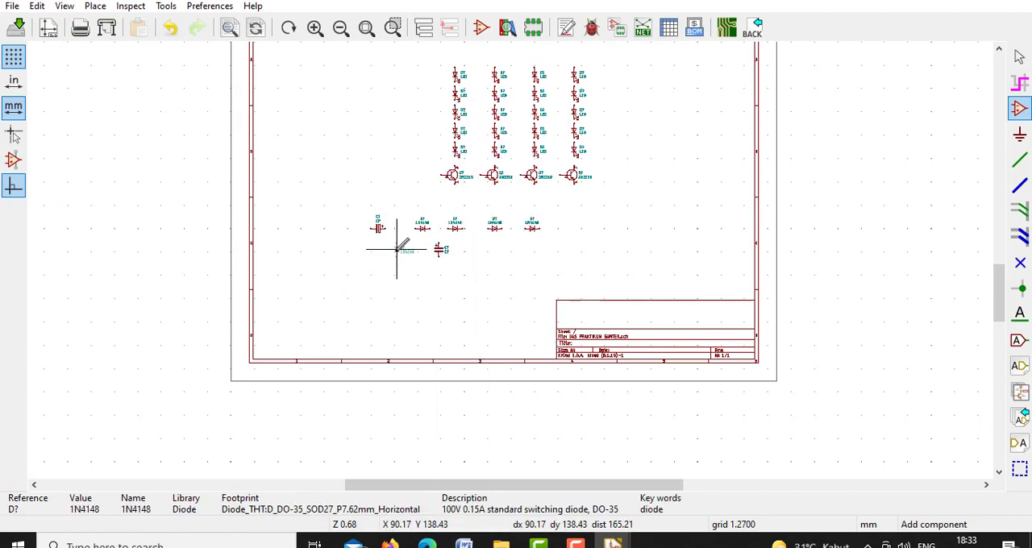
click(397, 251)
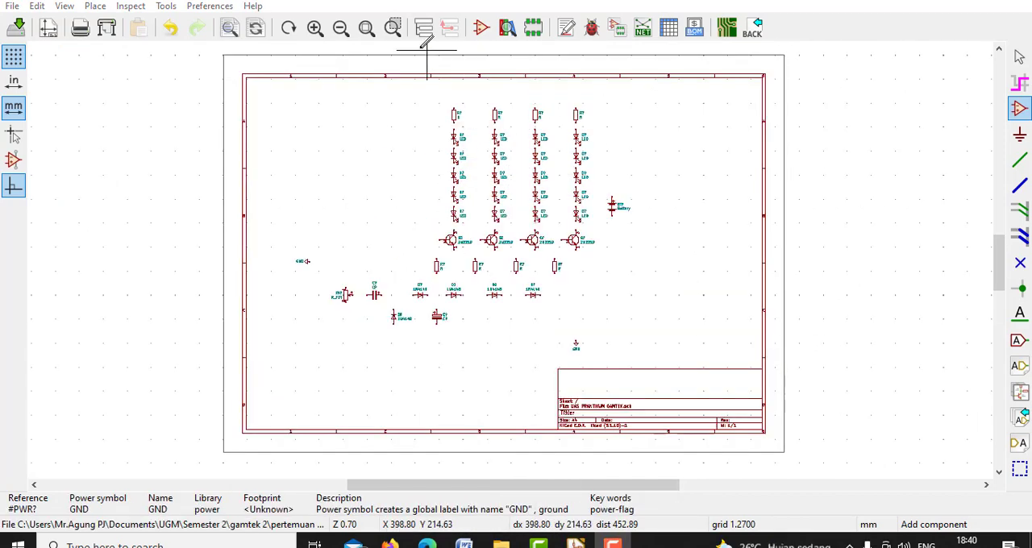
Wire each resistor and LED column down to its transistor and join the tops of the upper resistors with a common wire
click(393, 28)
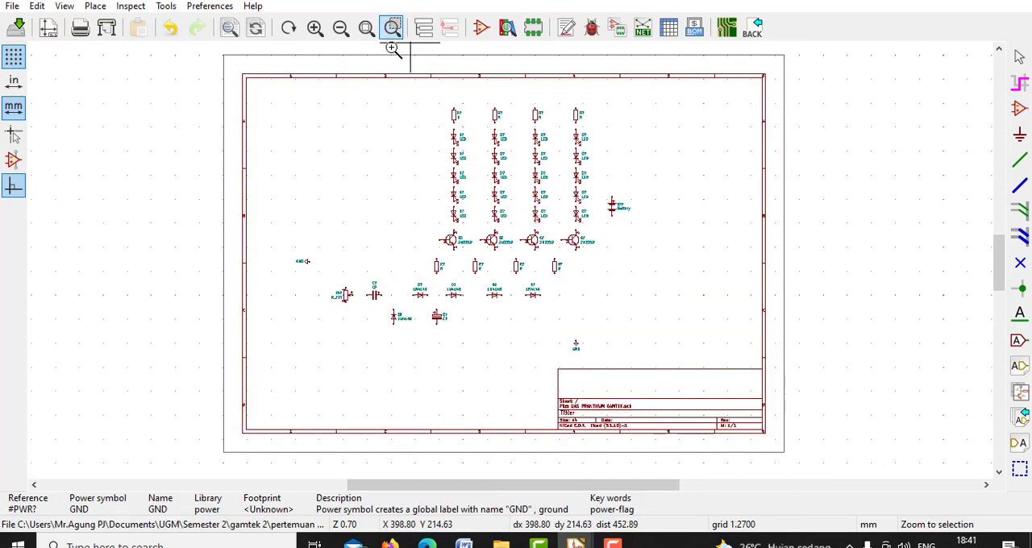
drag(285, 91, 666, 363)
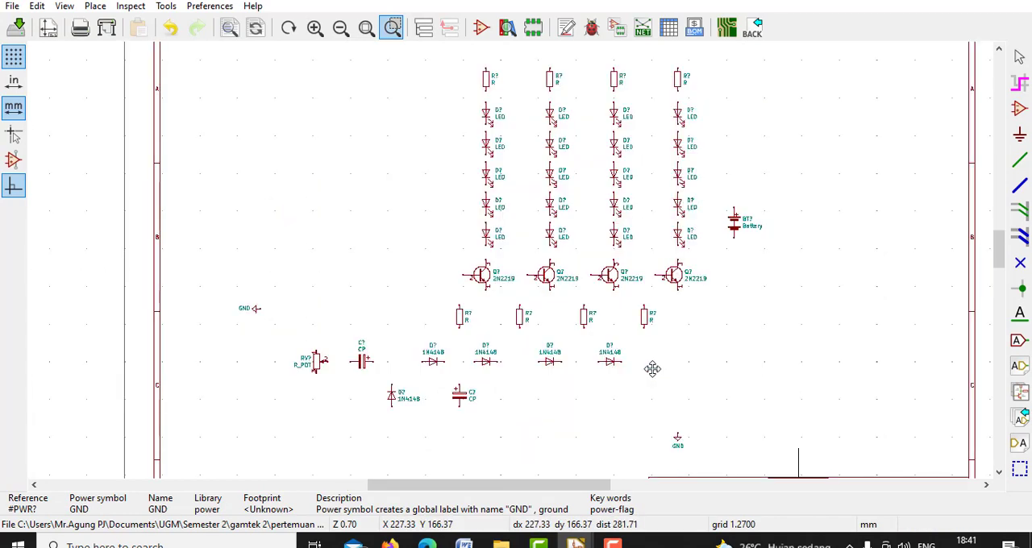
click(1019, 160)
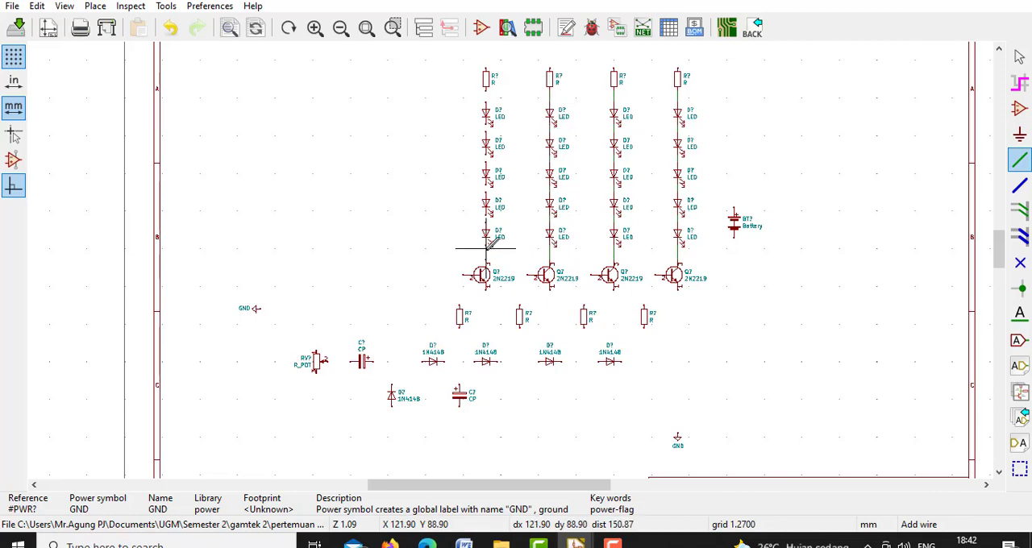
click(486, 69)
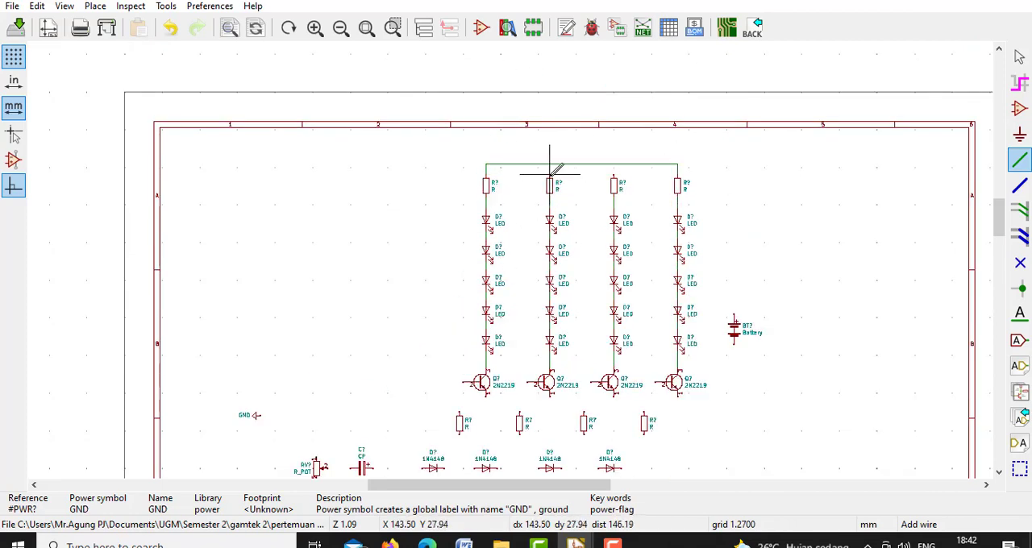
Wire the rightmost transistor's base to the resistor below it
drag(660, 382, 645, 401)
key(Escape)
click(661, 382)
click(644, 411)
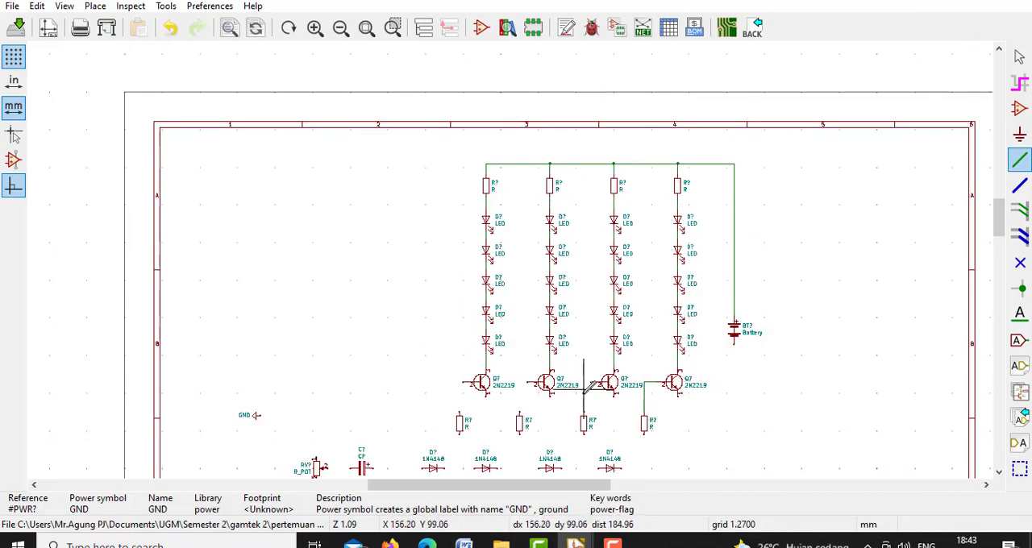
Wire the battery's negative terminal down to the GND symbol's line
scroll(460, 348, down, 3)
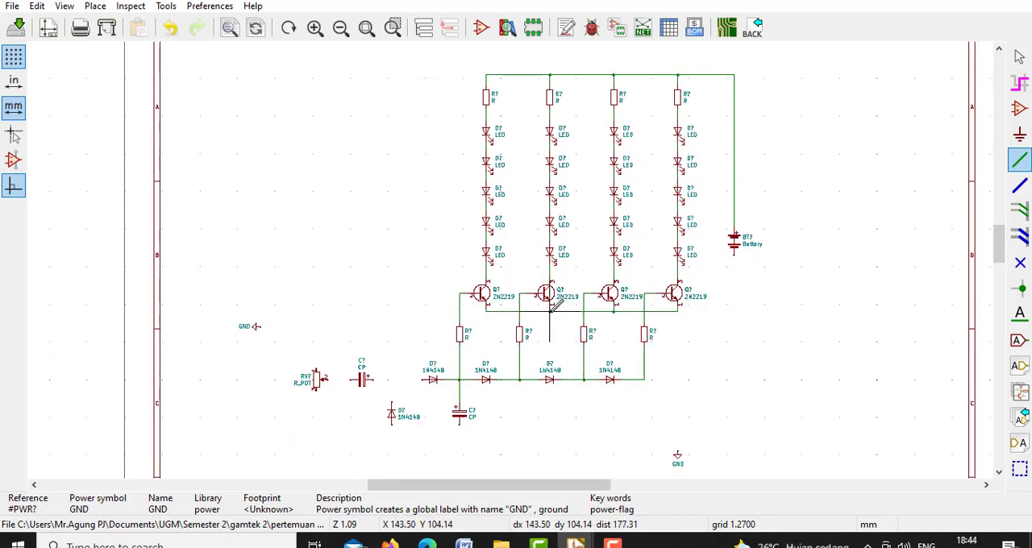
click(733, 255)
scroll(733, 407, down, 1)
click(677, 406)
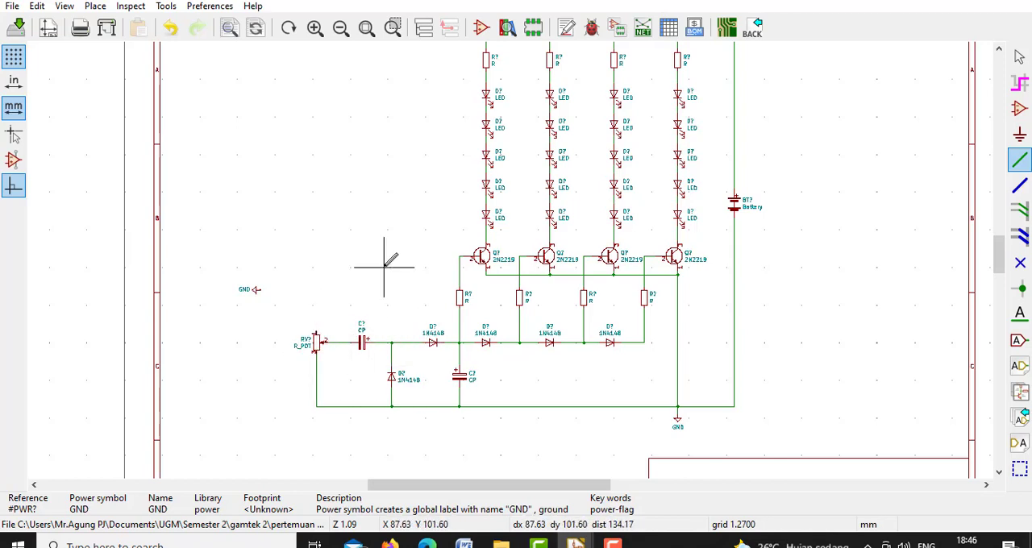
Replace the left GND symbol with a Conn_01x01_Male connector above the potentiometer
click(1019, 108)
right_click(253, 291)
click(252, 294)
text(CONN_)
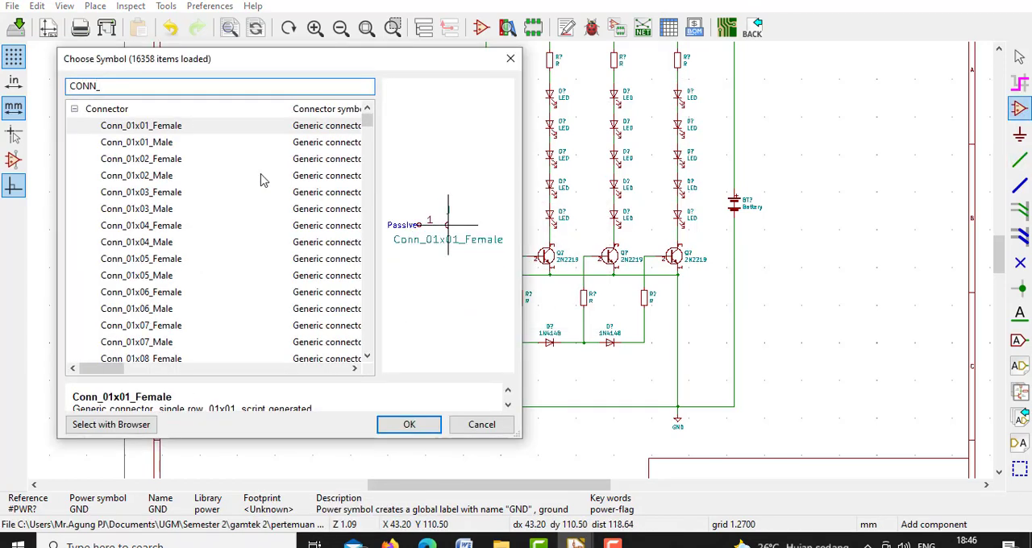
double_click(217, 142)
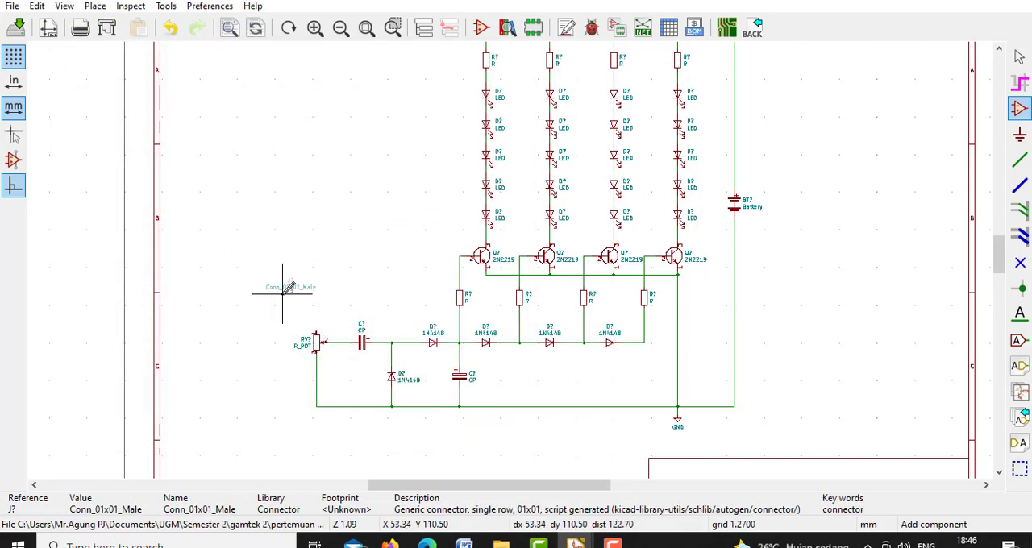
Wire the connector to the potentiometer's upper terminal and to the ground line below
key(w)
key(ctrl+z)
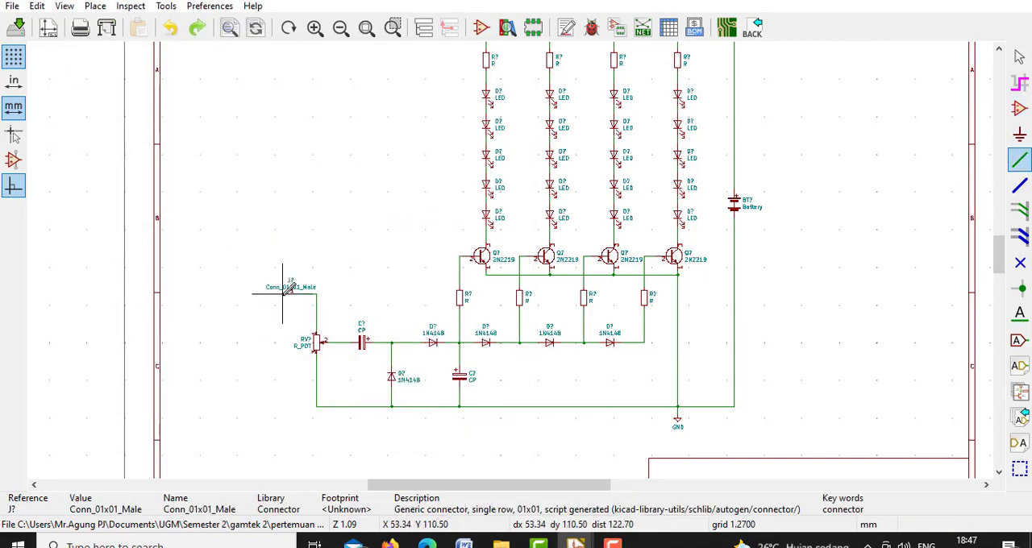
drag(999, 254, 999, 248)
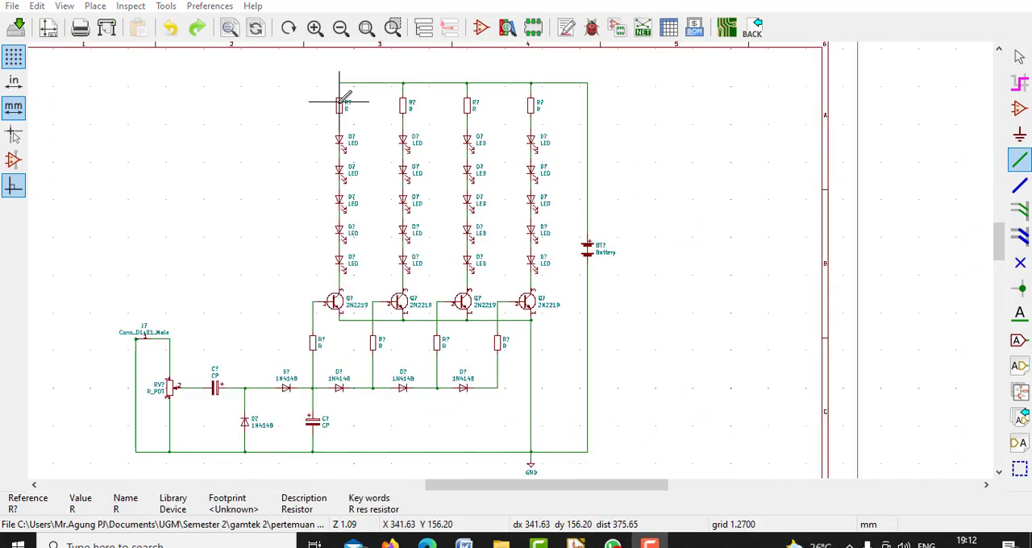
Replace the four resistors above the LED columns and the four at the transistor bases with R_US symbols
right_click(331, 83)
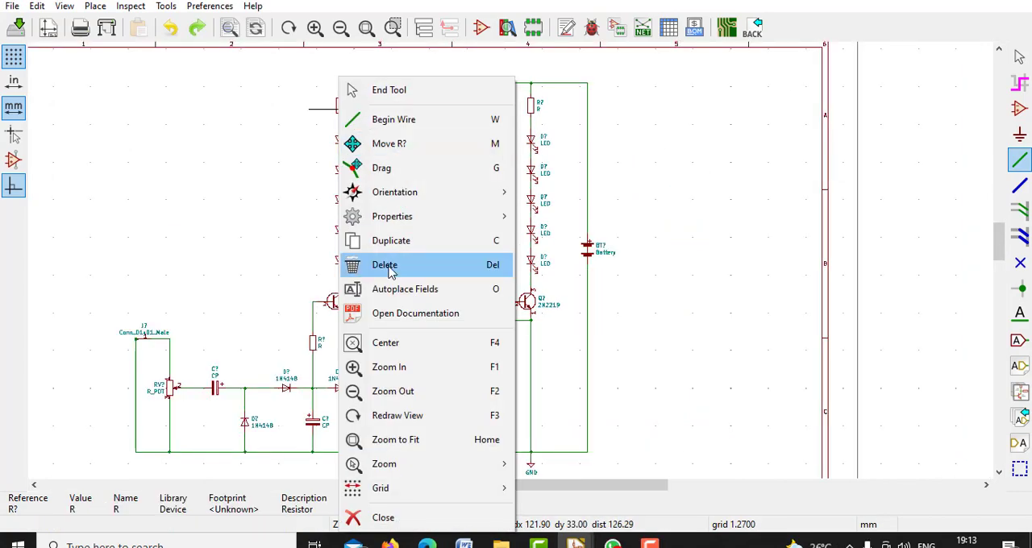
click(392, 266)
text(a)
text(res)
double_click(114, 192)
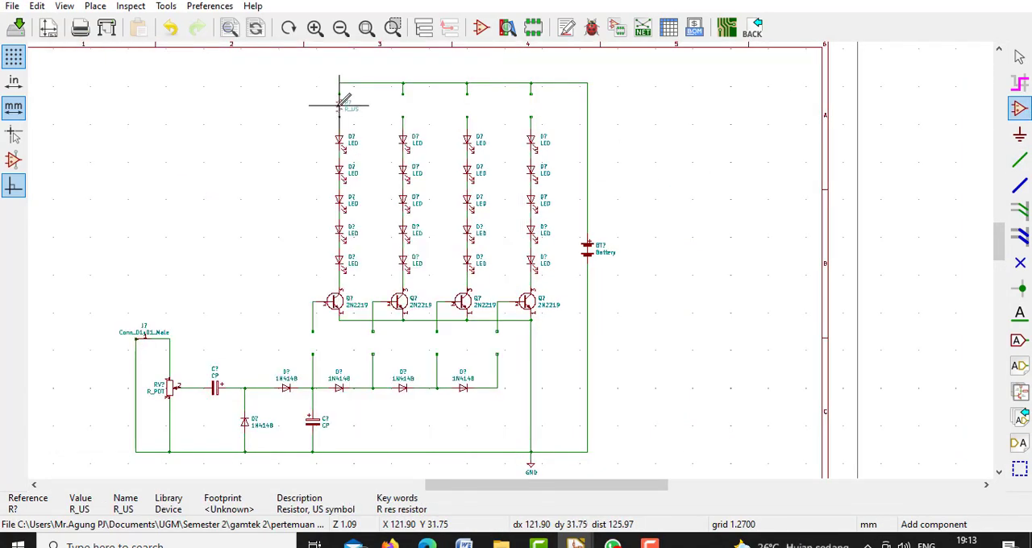
click(339, 105)
click(403, 105)
click(466, 106)
click(530, 105)
click(313, 343)
click(373, 342)
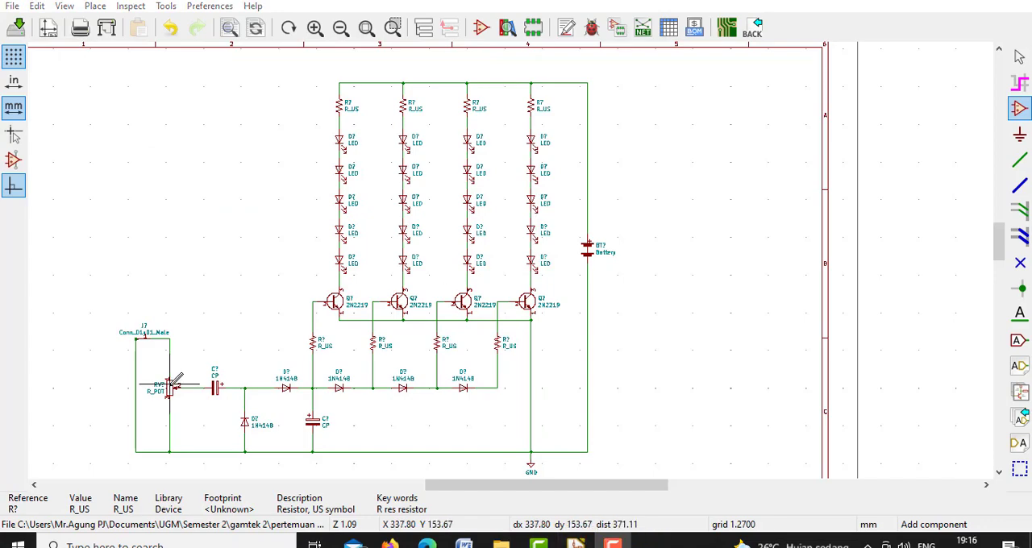
Replace the R_POT potentiometer with an R_POT_US symbol in the same position
right_click(171, 379)
click(242, 264)
text(ares)
click(129, 326)
double_click(129, 326)
click(170, 387)
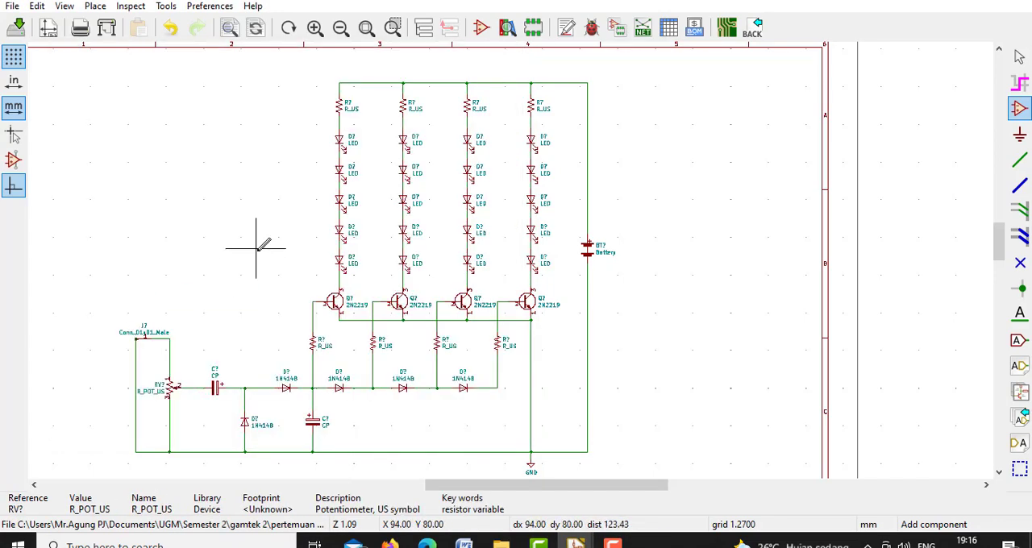
Replace the battery and its wires with two Battery symbols stacked vertically beside the rightmost LED column
right_click(588, 250)
click(616, 272)
key(a)
click(105, 205)
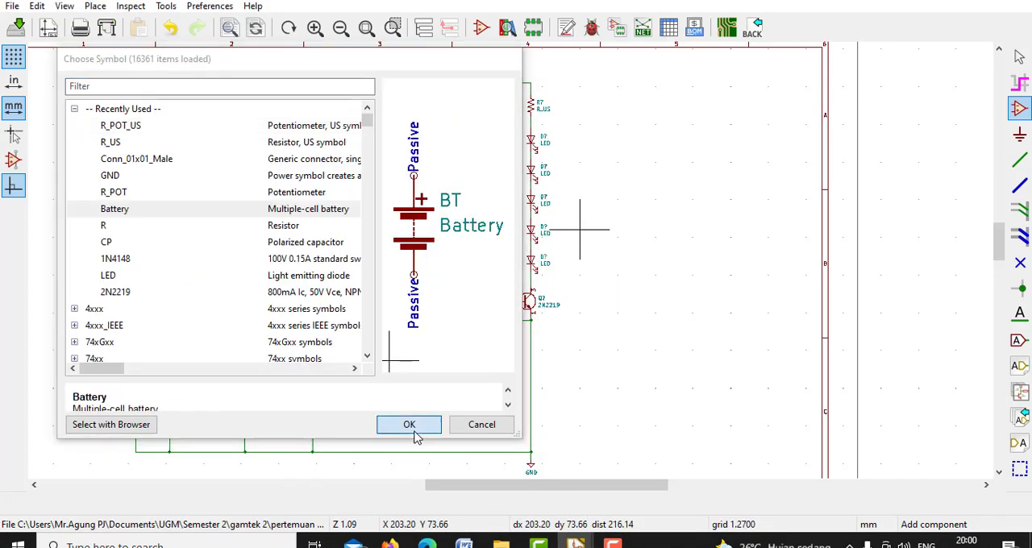
click(409, 425)
click(575, 192)
click(576, 230)
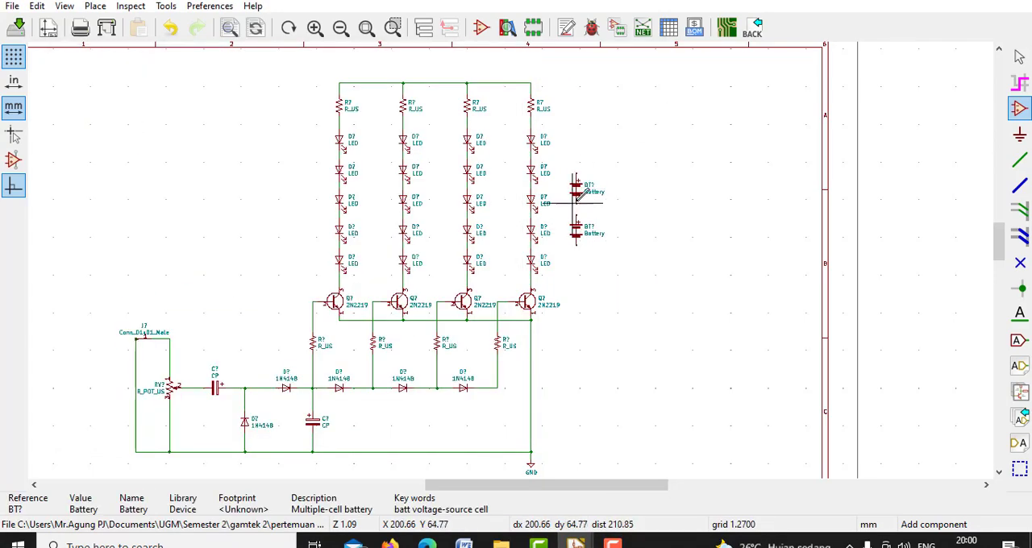
Wire the upper battery's positive terminal to the supply line above the resistors
click(1020, 160)
click(575, 173)
click(530, 106)
Wire the two batteries in series and connect the lower battery's negative terminal to the ground line
click(575, 226)
click(576, 236)
drag(560, 247, 580, 359)
click(579, 361)
click(575, 267)
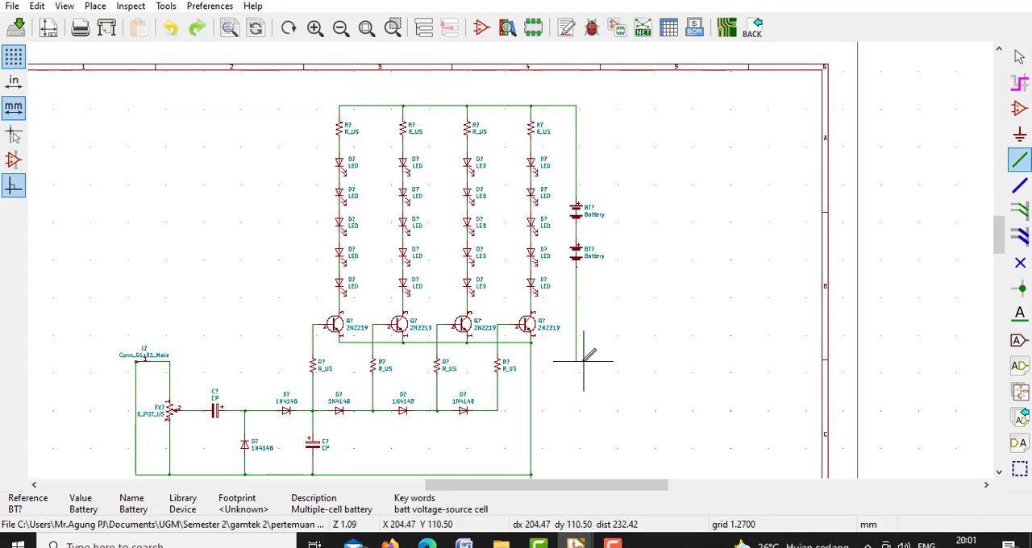
click(531, 400)
Start footprint assignment and annotate the schematic, keeping existing annotations and sorting components by X position
click(367, 28)
click(616, 30)
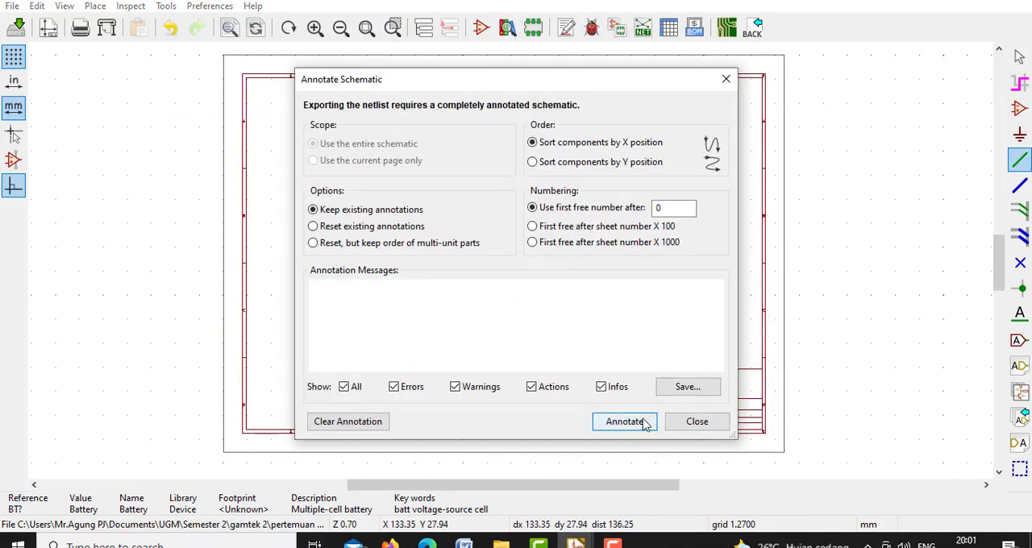
click(643, 423)
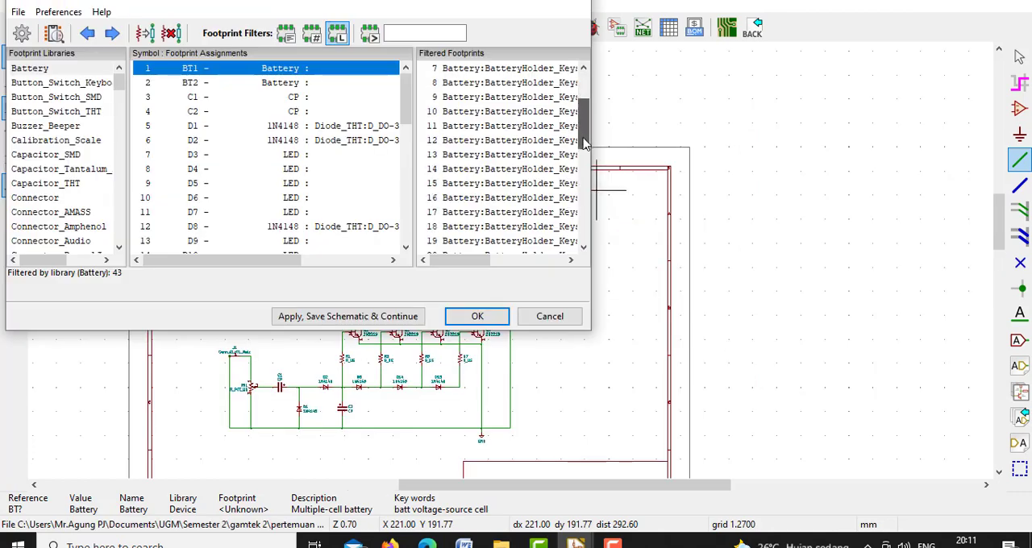
Preview the BatteryHolder_Keystone_2479_3xAAA footprint and examine its 3D model from several angles
click(500, 197)
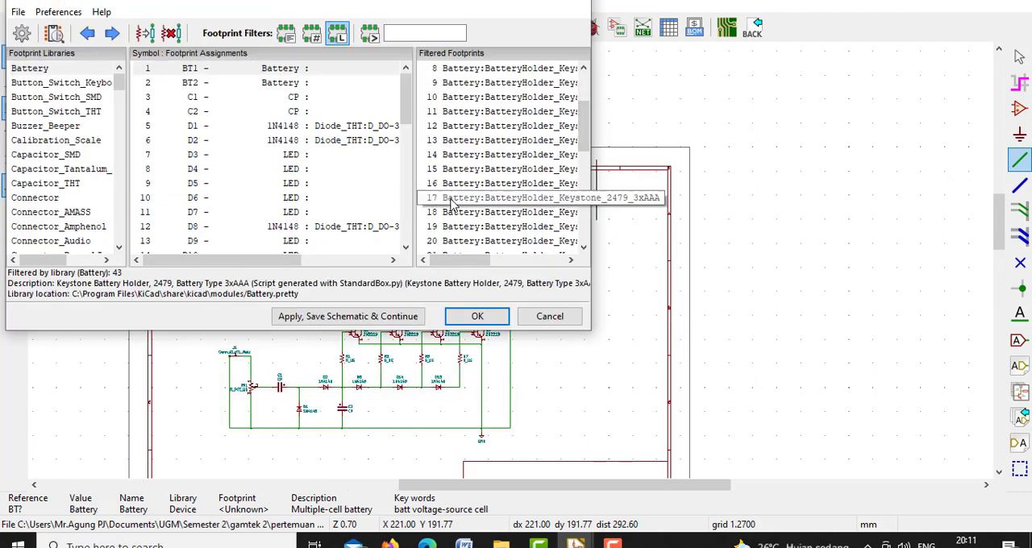
click(54, 33)
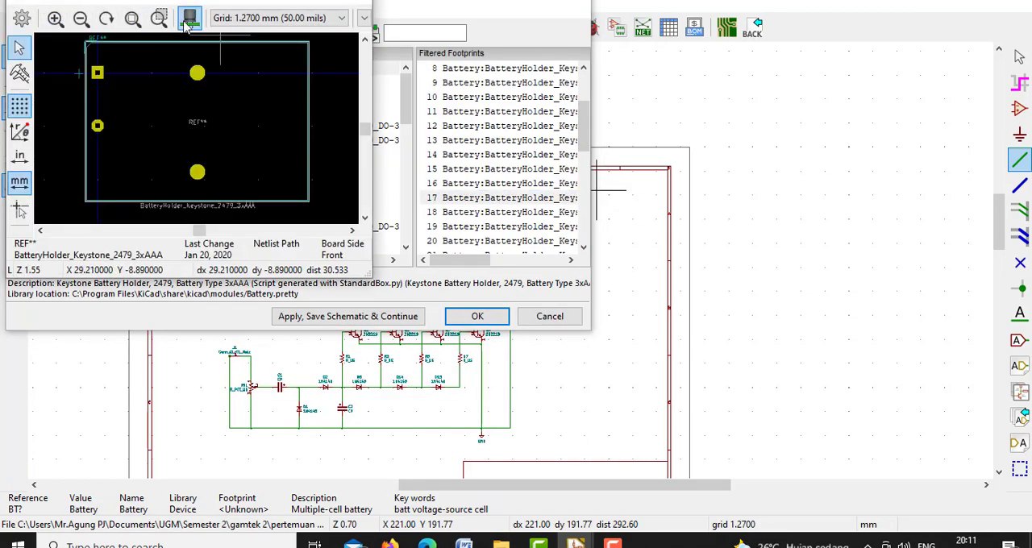
click(190, 22)
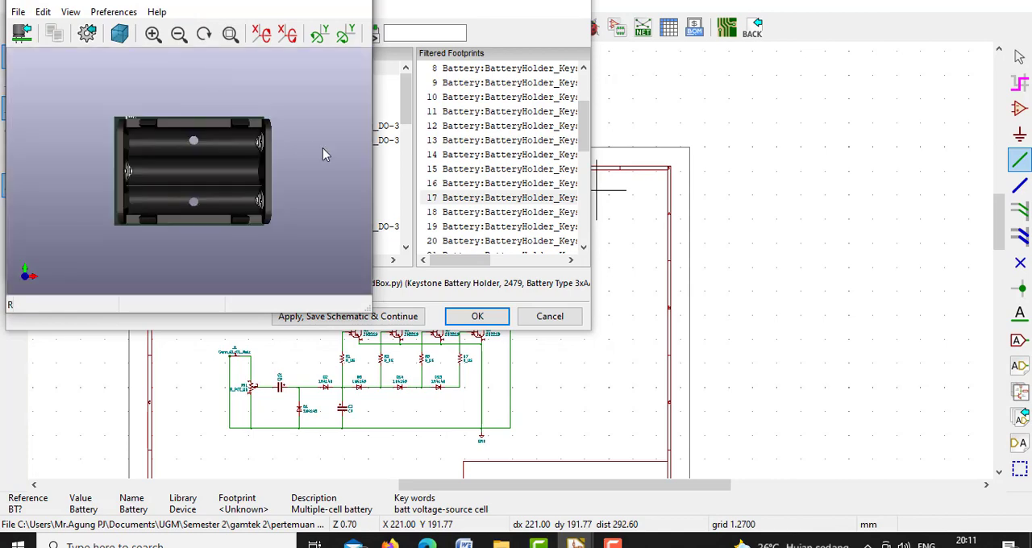
drag(322, 157, 304, 236)
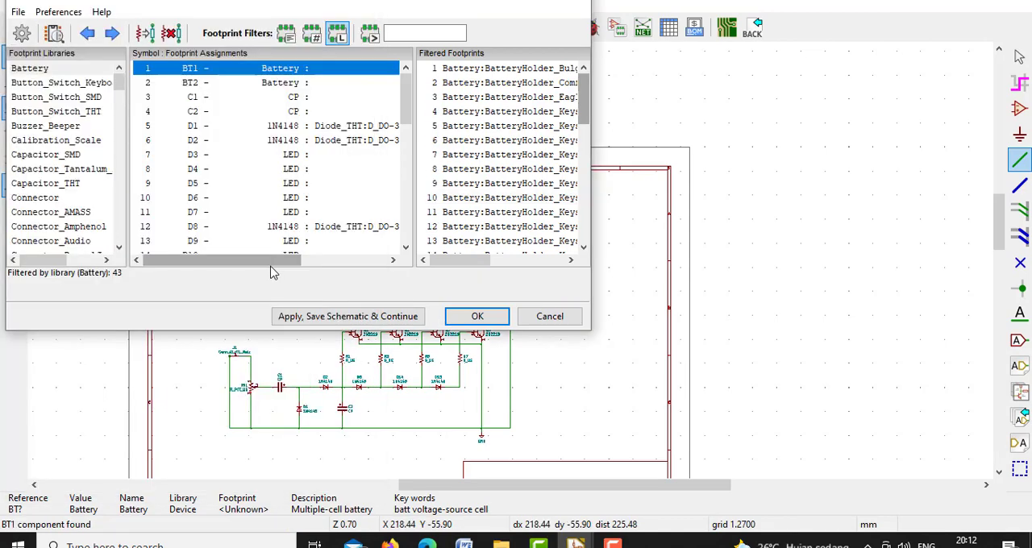
drag(271, 265, 298, 265)
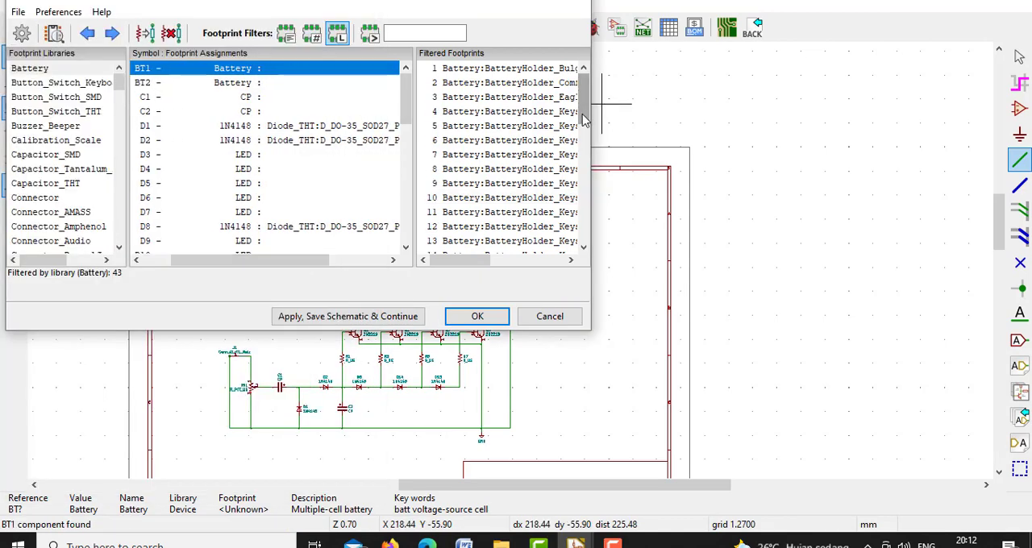
Assign the BatteryHolder_Keystone_2479_3xAAA footprint to battery BT1
drag(583, 114, 583, 134)
click(493, 226)
double_click(493, 228)
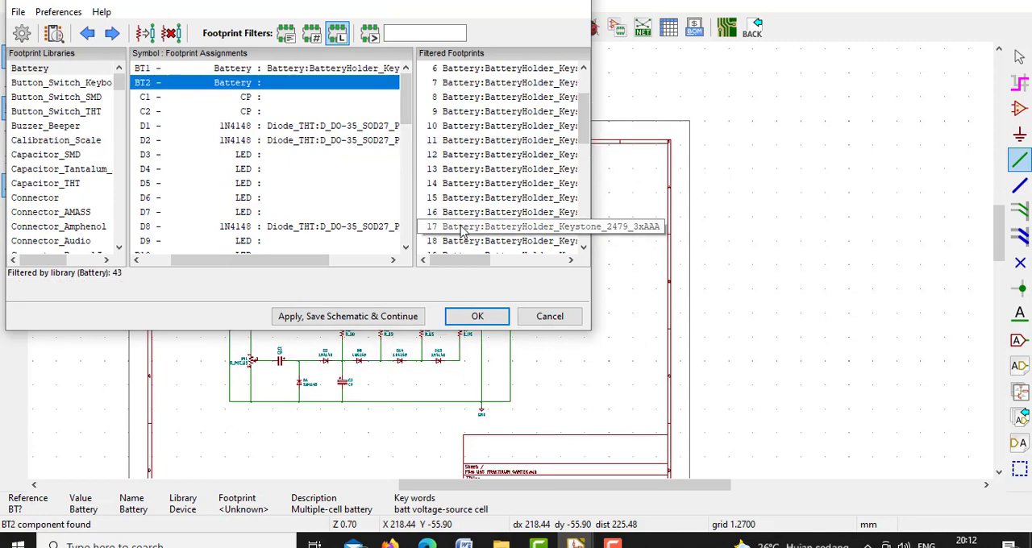
Assign the LED_VCCLite 5381H1, 5381H3, 5381H5 and 5381H7 6.35x6.35mm footprints from the LED_THT library to successive groups of LEDs
click(397, 97)
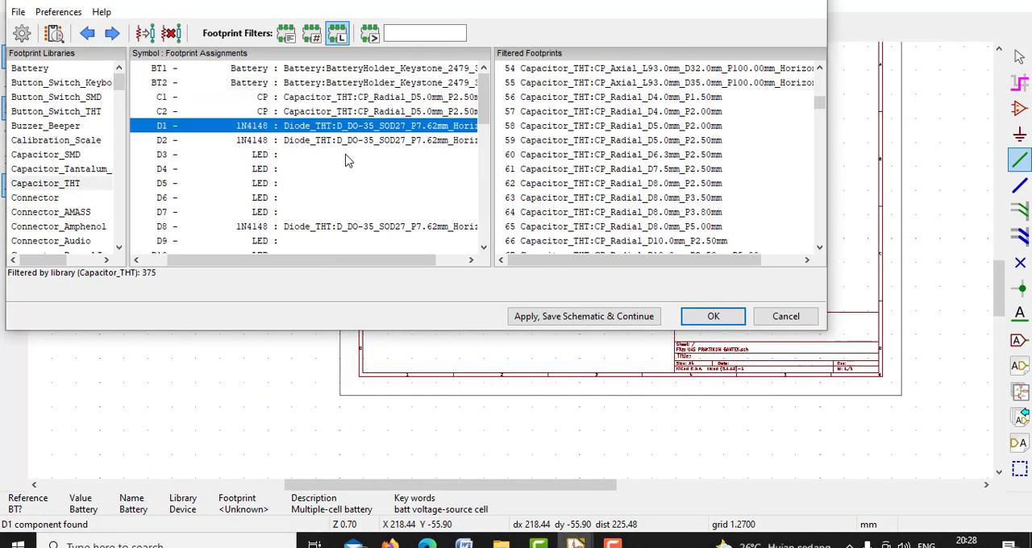
click(201, 155)
scroll(65, 161, down, 10)
click(29, 168)
scroll(663, 209, down, 20)
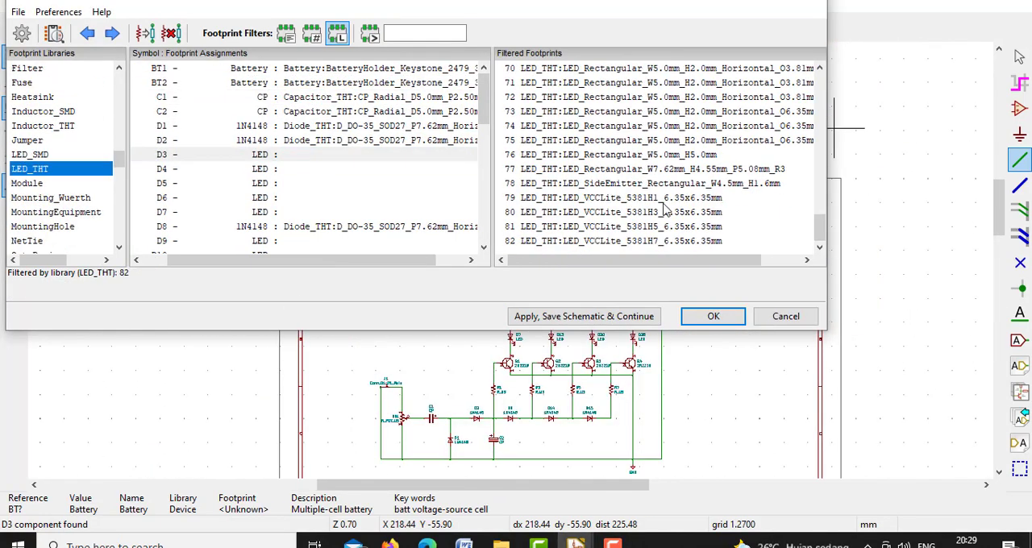
double_click(664, 201)
double_click(666, 212)
click(387, 240)
double_click(665, 226)
double_click(666, 240)
Assign the R_Axial_DIN0207_L6.3mm_D2.5mm_P5.08mm_Vertical footprint from the Resistor_THT library to resistors R1 through R8
drag(485, 173, 486, 194)
click(435, 169)
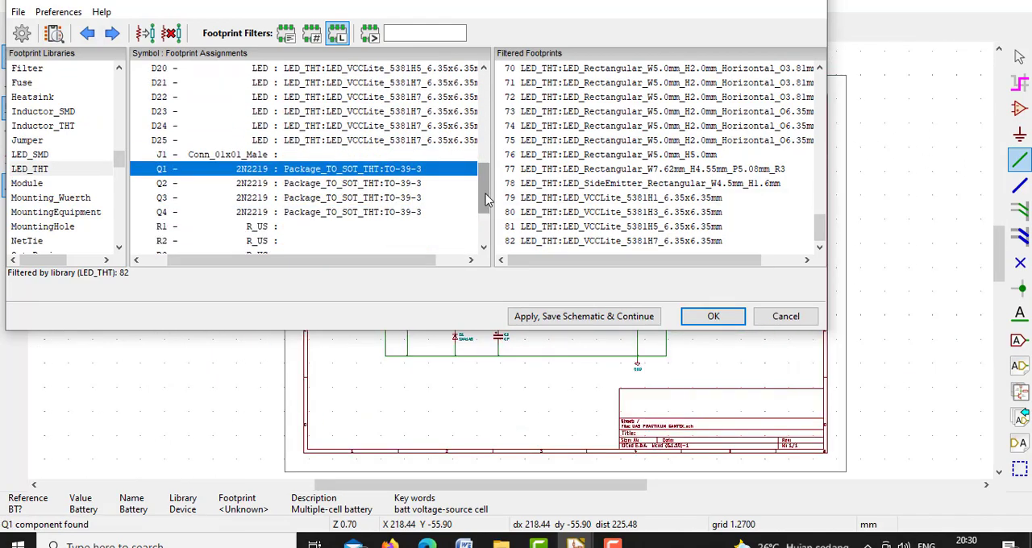
click(338, 155)
drag(120, 159, 126, 197)
click(323, 227)
click(43, 140)
drag(819, 85, 819, 92)
drag(645, 260, 675, 260)
drag(819, 95, 819, 98)
double_click(754, 184)
double_click(754, 184)
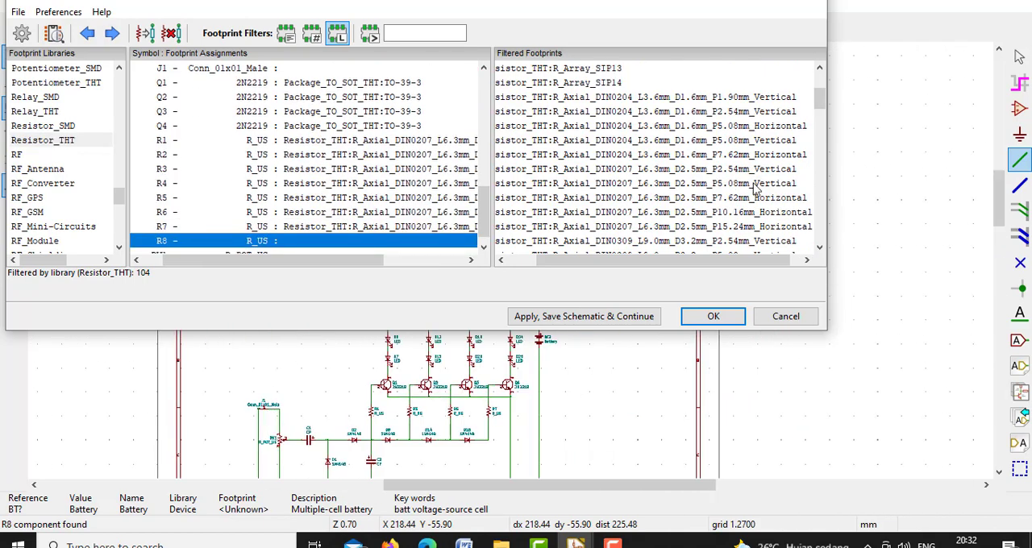
double_click(753, 183)
Assign a Potentiometer_THT footprint to RV1 and the PinHeader_1x01_P1.00mm_Vertical footprint to connector J1
click(56, 83)
drag(583, 260, 594, 266)
drag(819, 79, 826, 135)
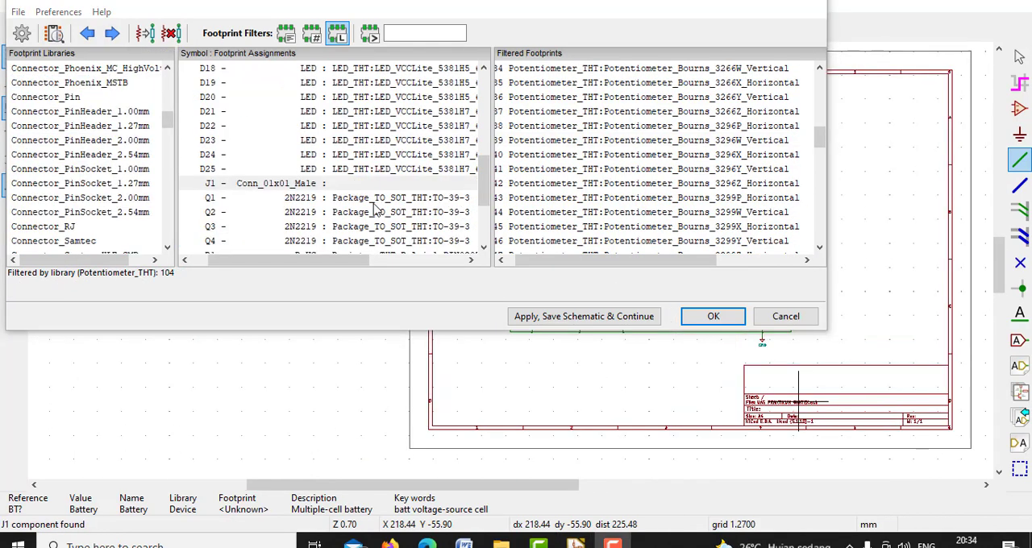
click(138, 112)
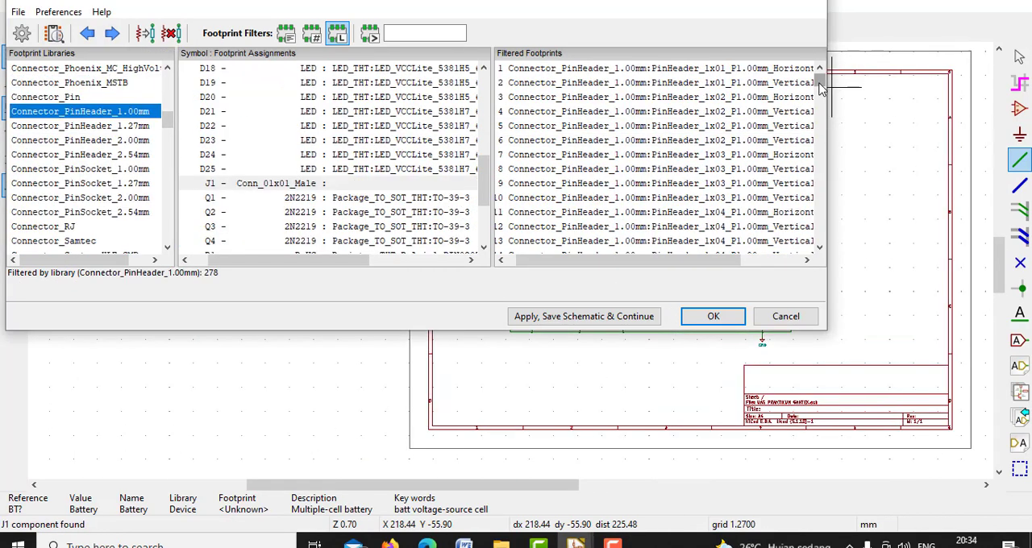
click(786, 83)
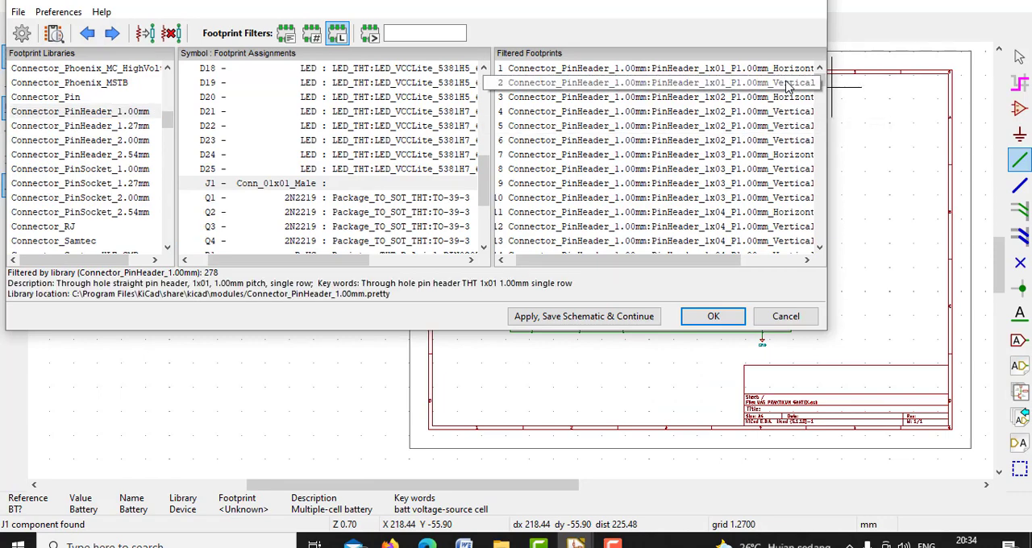
double_click(758, 83)
Apply the footprint assignments, save the schematic and close the footprint assignment window
click(644, 315)
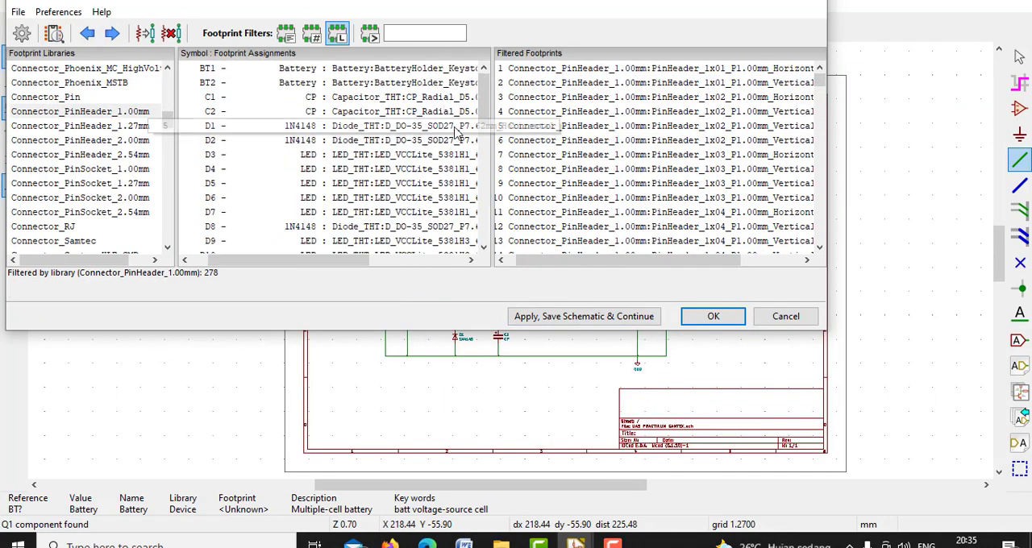
click(631, 319)
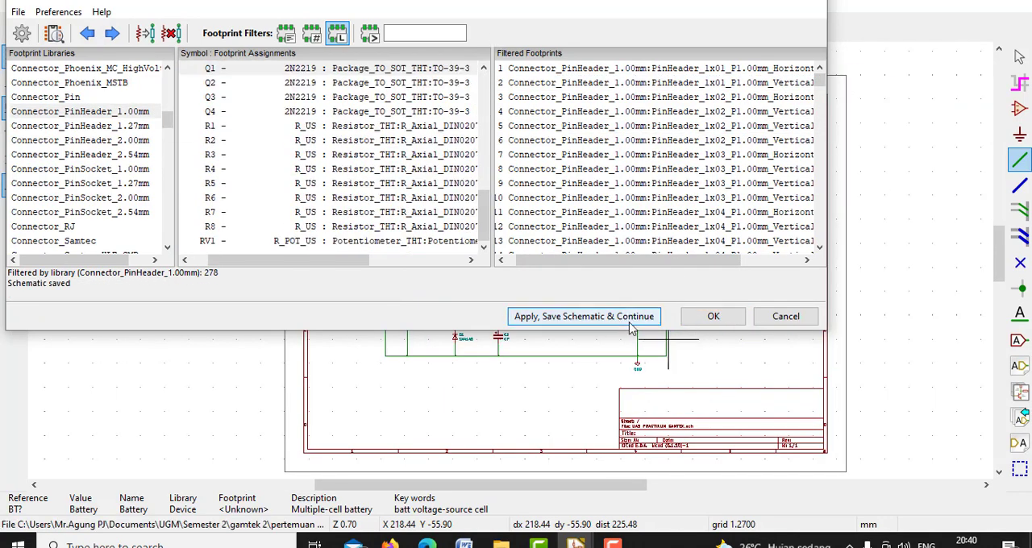
click(714, 319)
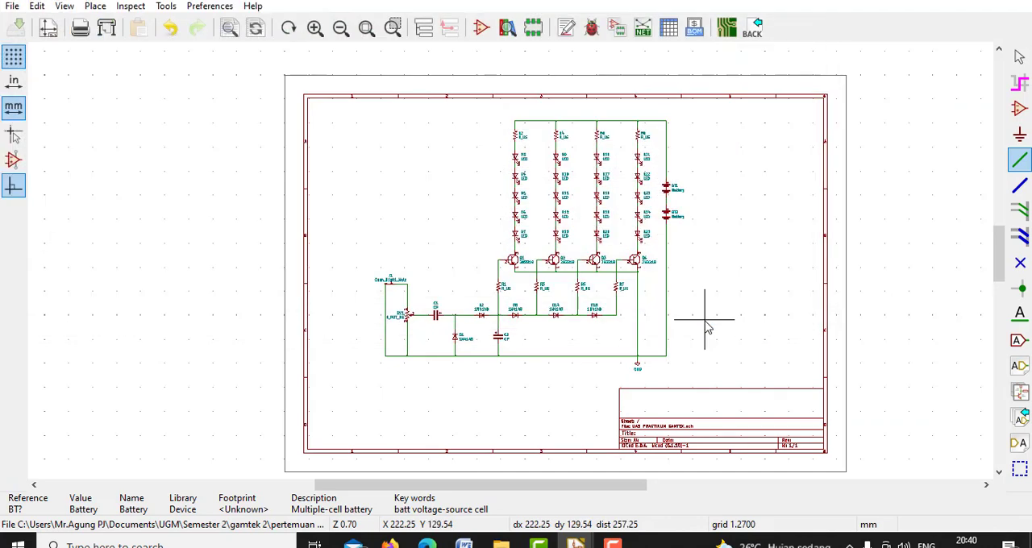
Generate and save a Pcbnew netlist of the schematic in the default format
click(642, 32)
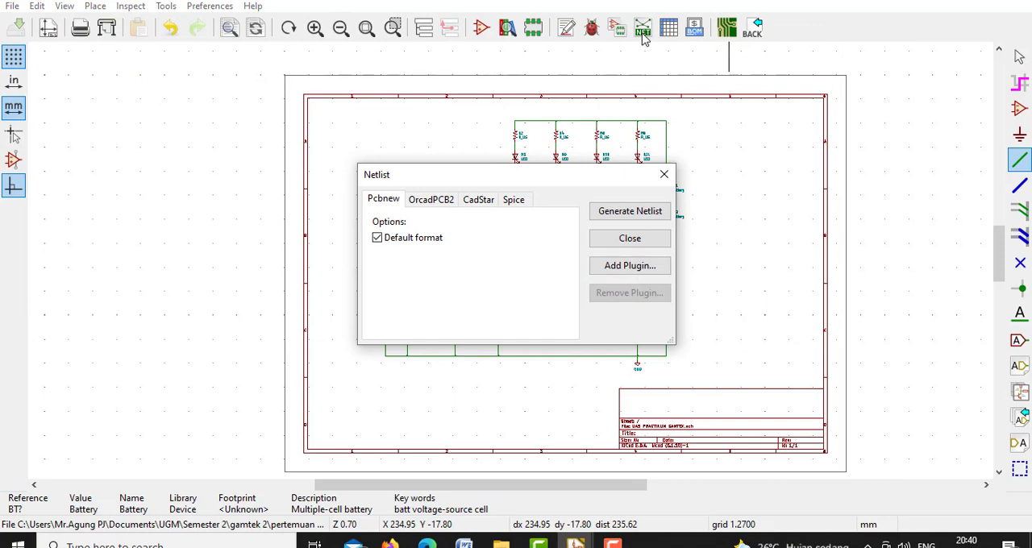
click(621, 212)
click(742, 479)
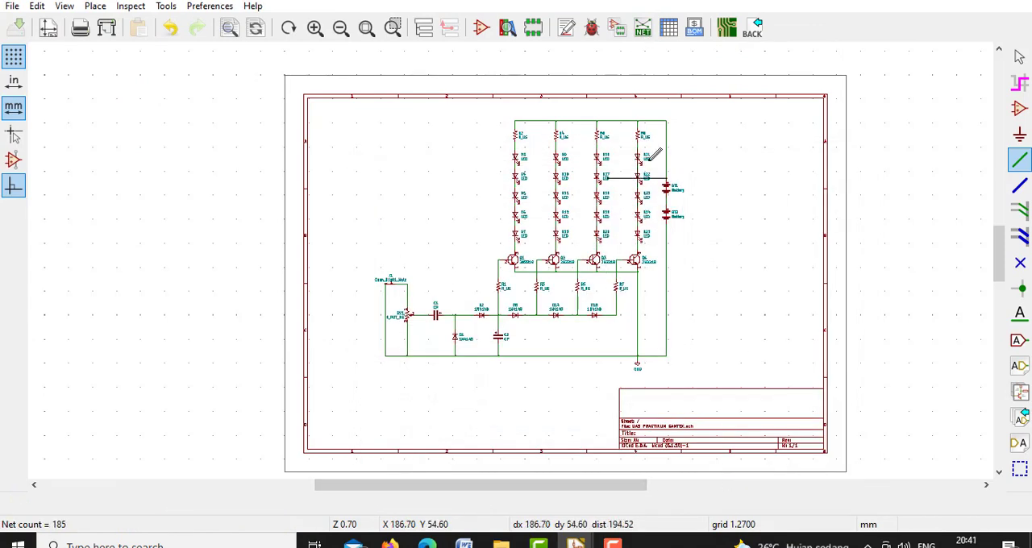
Switch to the PCB layout editor and load the generated netlist file, keeping existing symbol to footprint associations
click(724, 30)
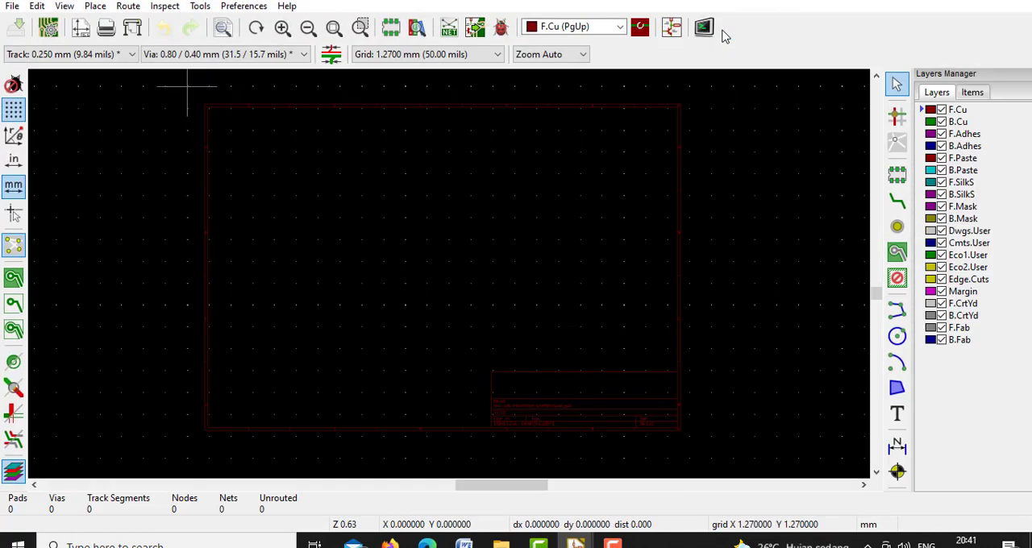
click(449, 28)
click(749, 116)
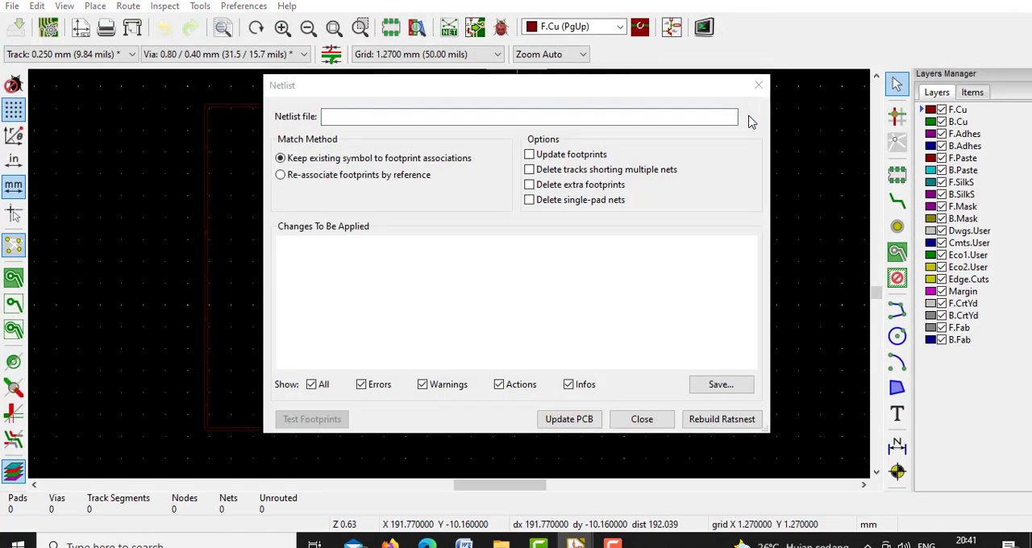
double_click(530, 212)
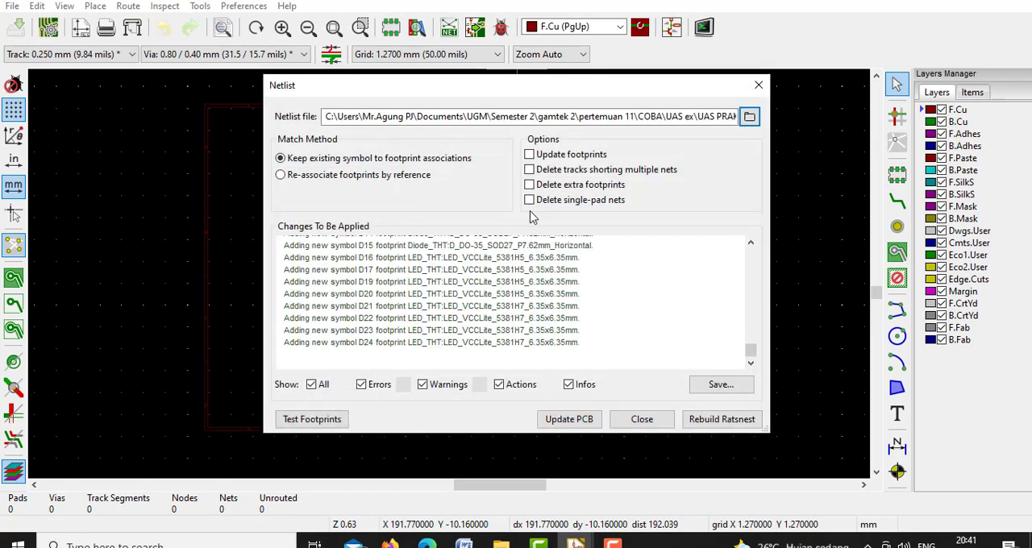
Update the PCB from the netlist and place the imported footprints on the board sheet
click(587, 427)
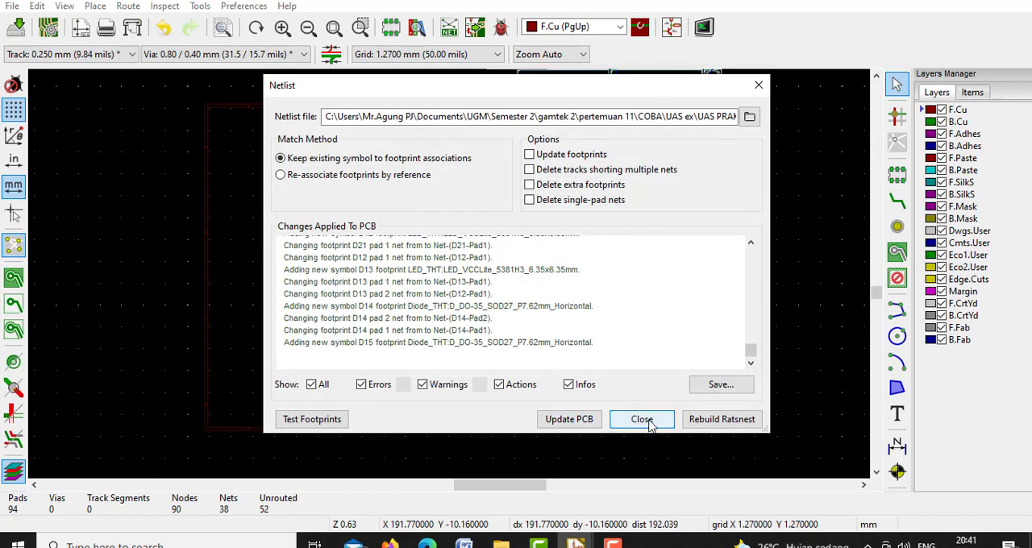
click(643, 419)
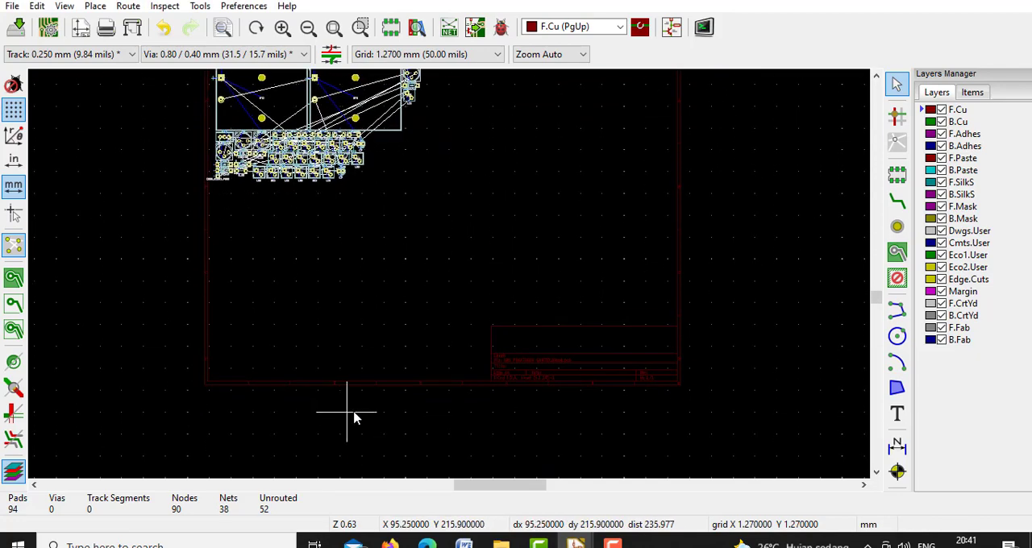
click(357, 414)
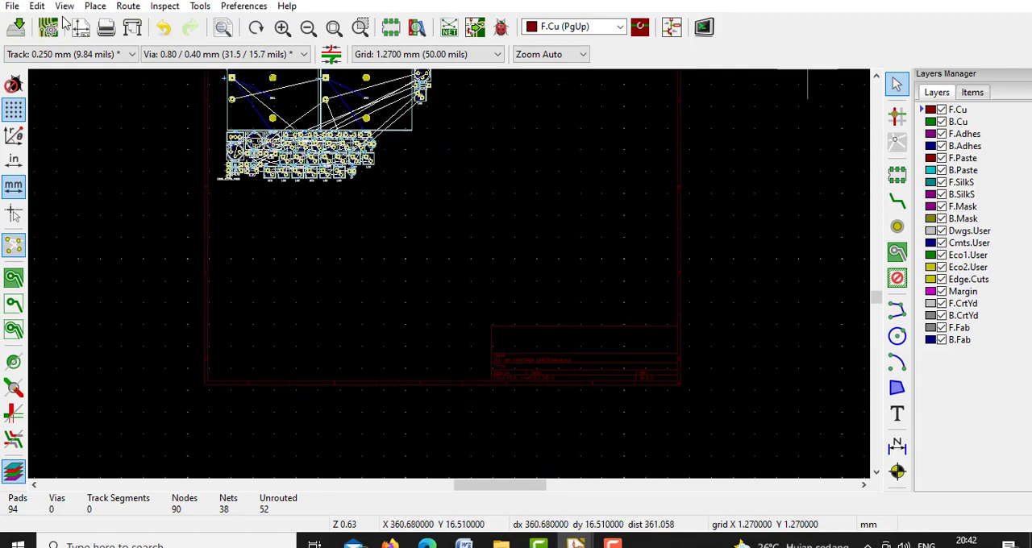
click(334, 28)
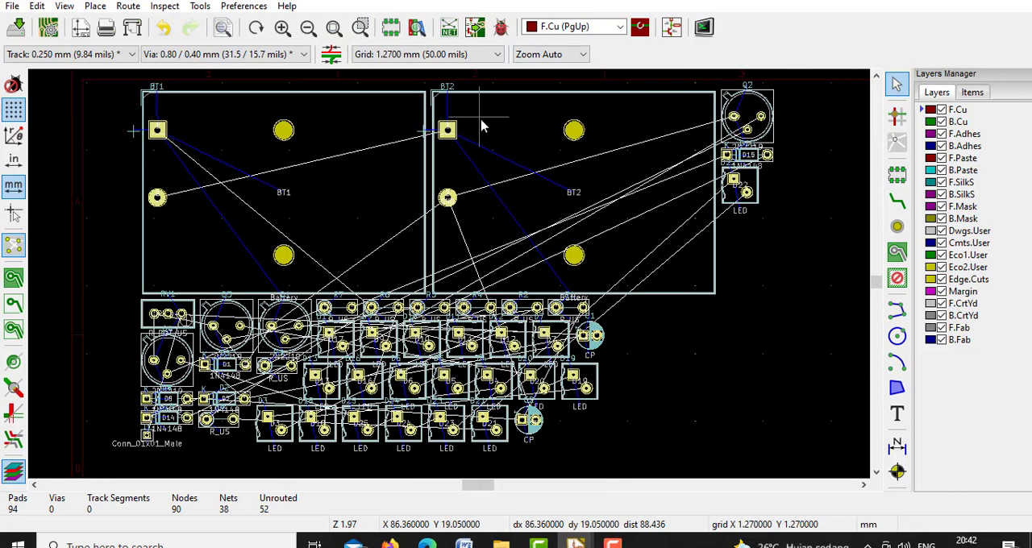
Make B.Cu the active layer and use the 1.2700 mm (50.00 mils) grid
click(614, 29)
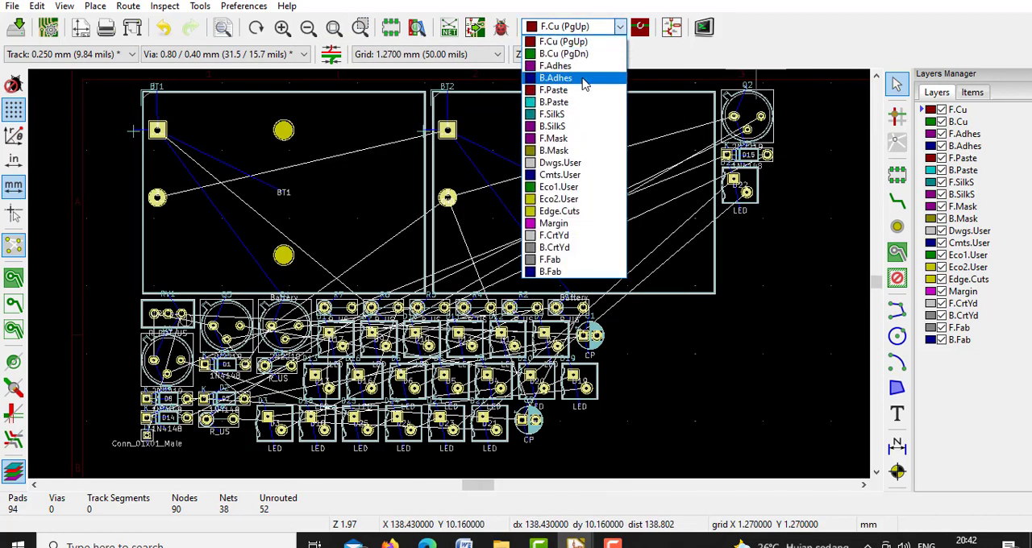
click(564, 53)
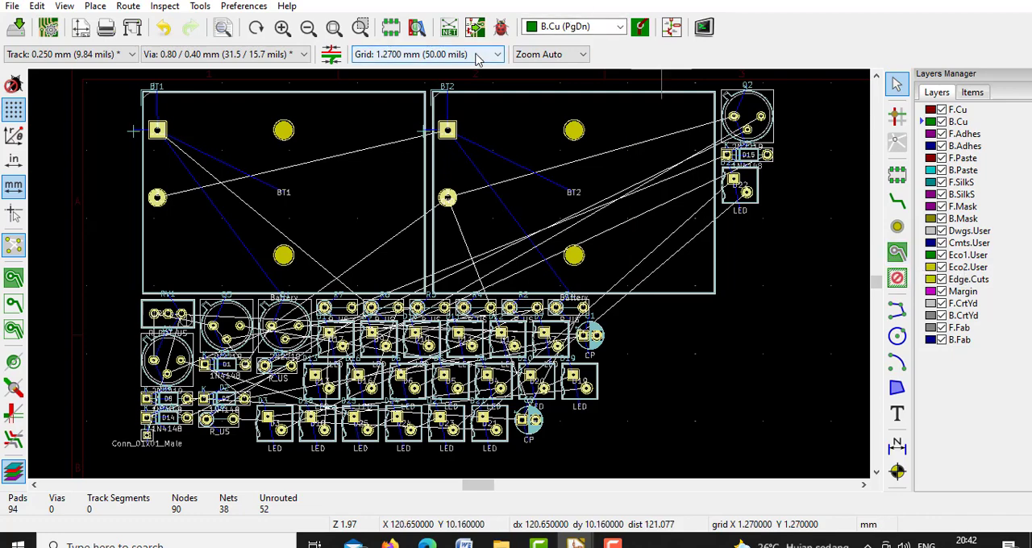
click(436, 54)
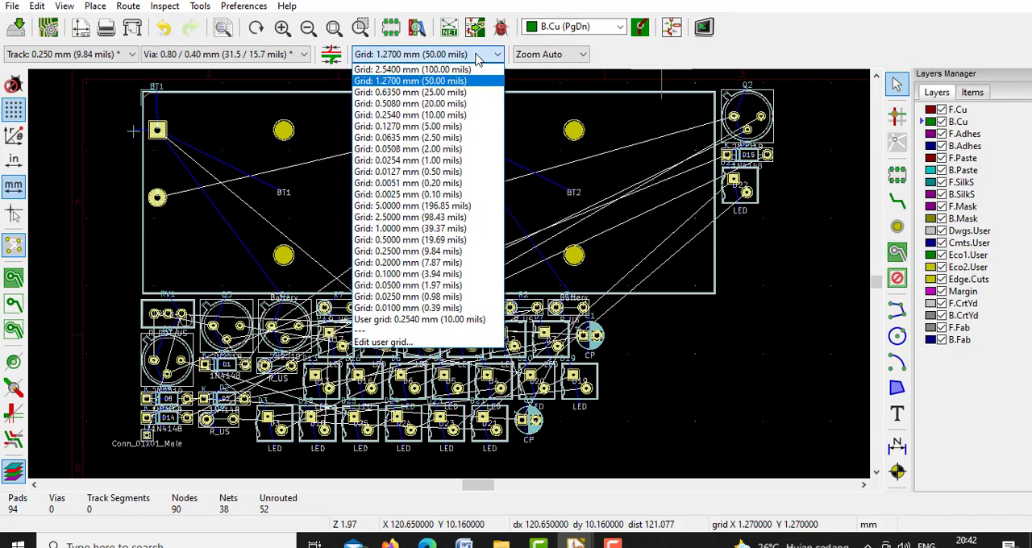
click(430, 84)
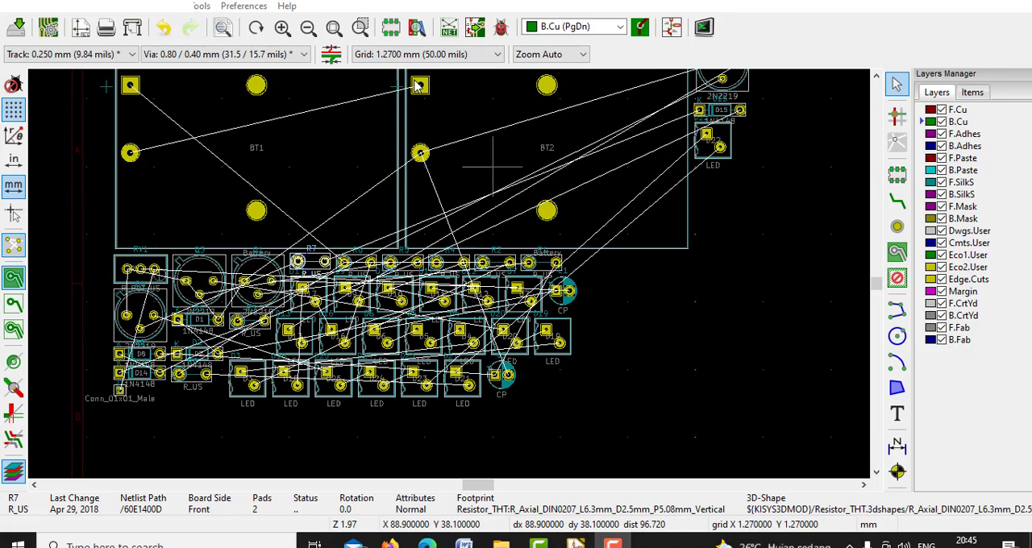
Move potentiometer RV1 out of the footprint cluster to the free area at its lower right
click(333, 28)
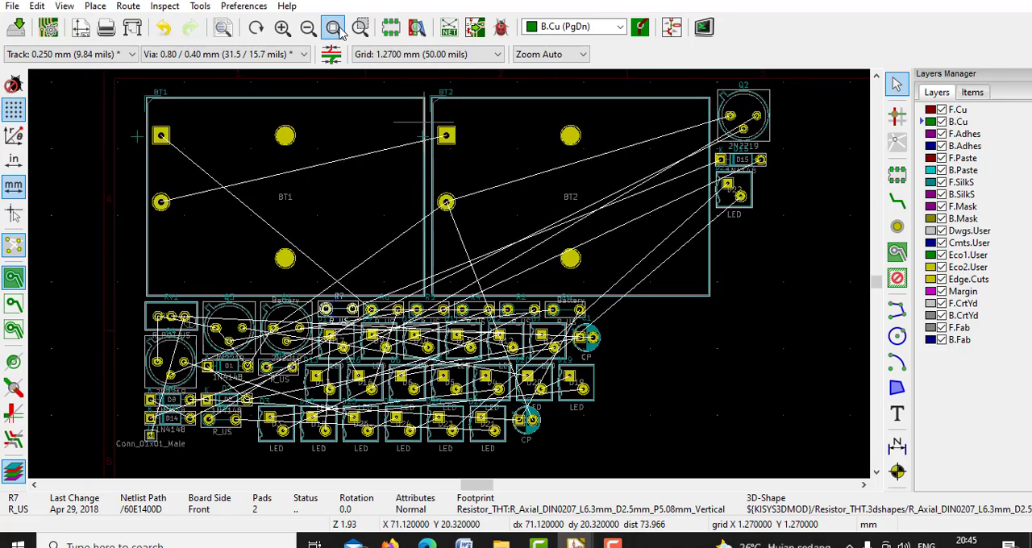
click(368, 186)
click(152, 303)
click(172, 309)
drag(172, 310, 649, 428)
Move LED D3 from the bottom row to the free area below battery BT2, right of the footprint cluster
click(287, 427)
click(288, 424)
click(296, 414)
click(270, 427)
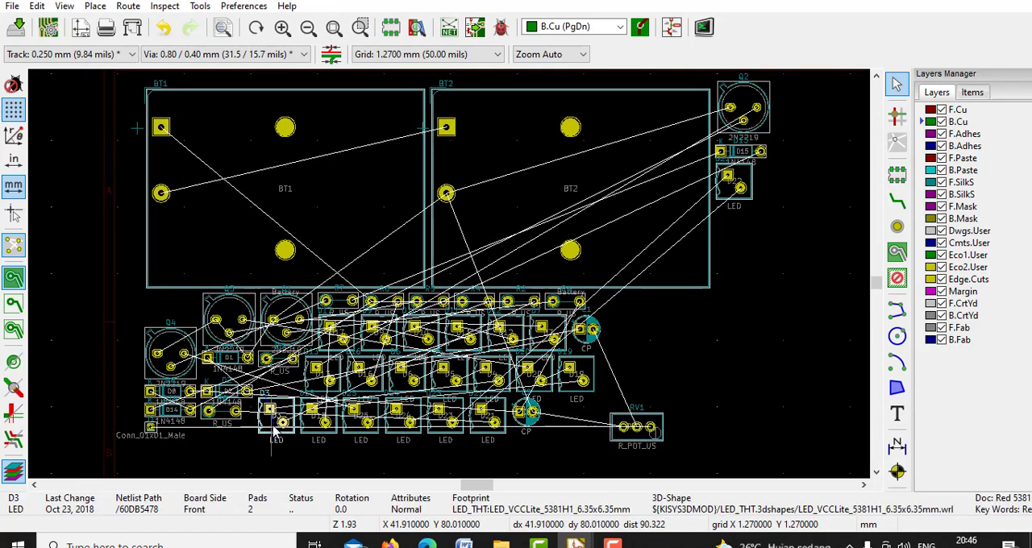
drag(270, 427, 651, 301)
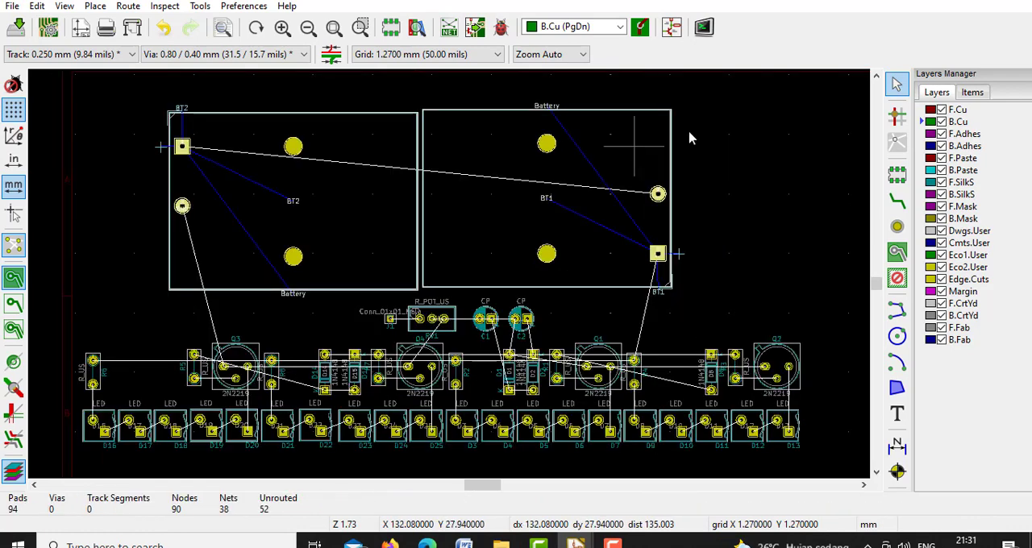
Route B.Cu tracks between the adjacent LED pads of D12–D13 and D11–D12, and start the track at D10
click(900, 204)
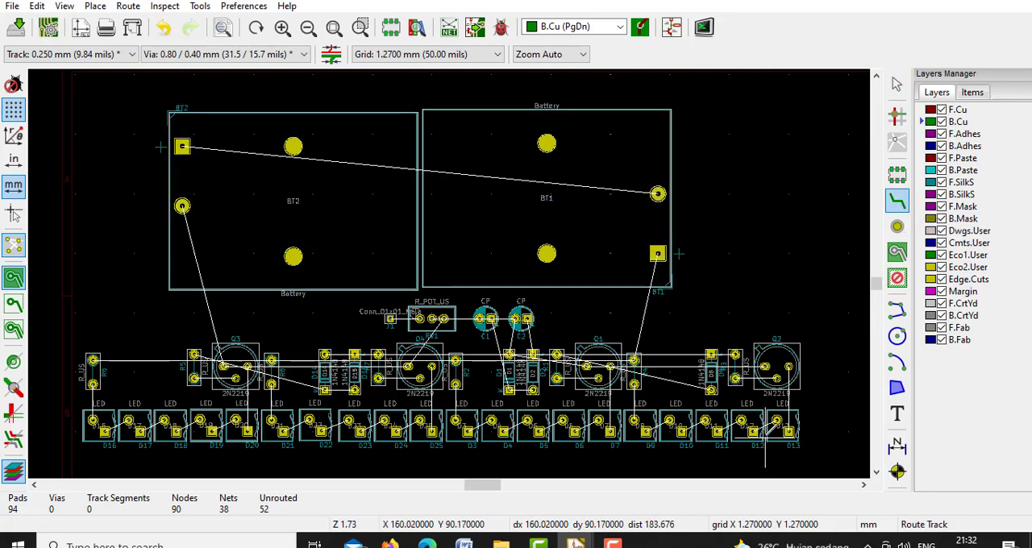
click(761, 434)
click(776, 420)
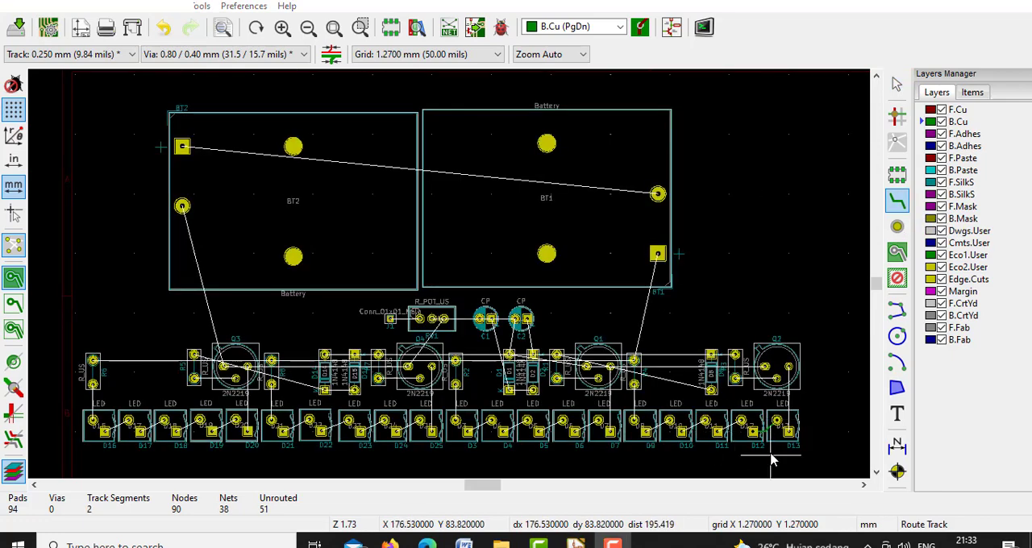
click(718, 432)
click(741, 420)
click(682, 432)
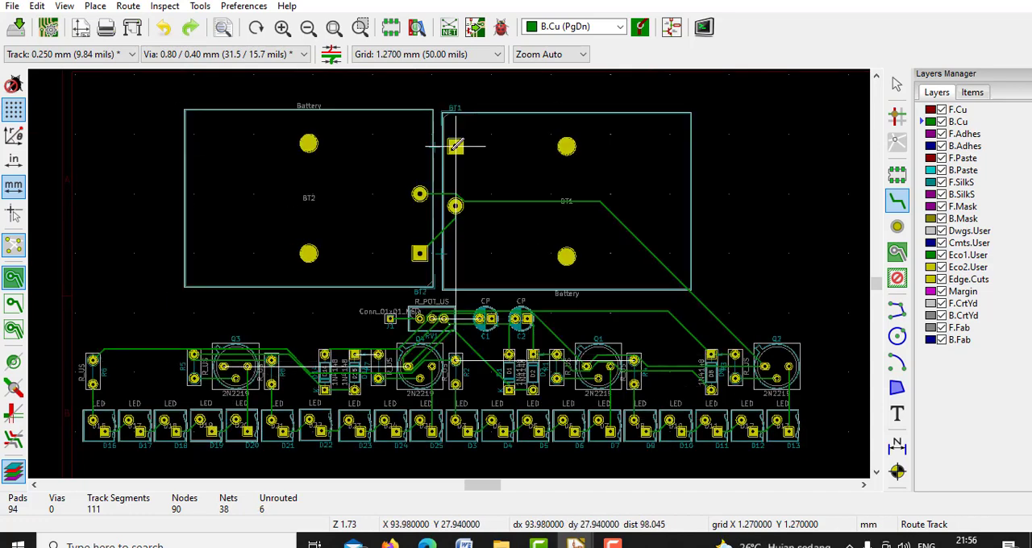
Route a B.Cu track from BT1's square pad down to the track near Q3 and inspect the routing around Q3 and Q4
click(455, 147)
click(288, 345)
click(360, 28)
drag(136, 276, 553, 416)
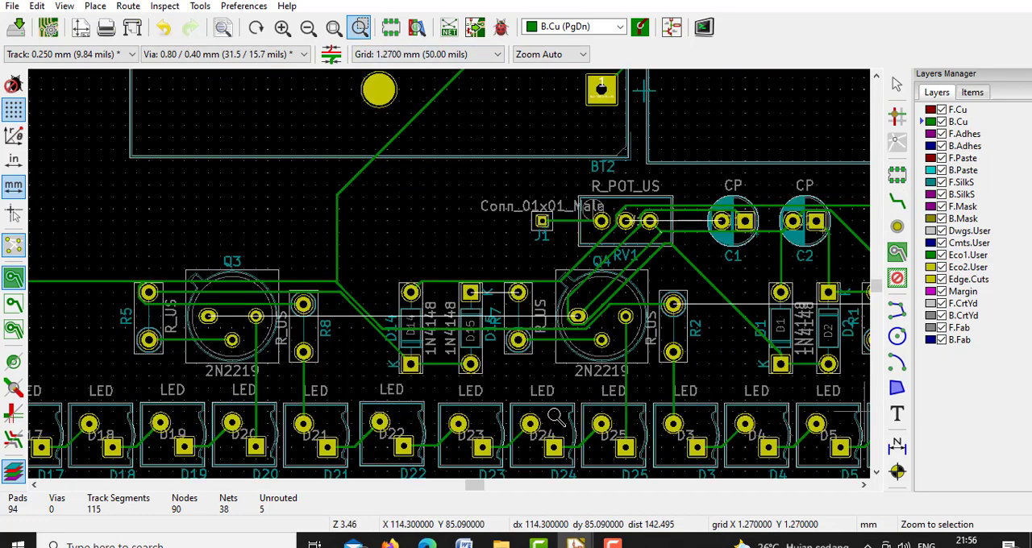
click(334, 28)
Draw a closed Edge.Cuts board outline about 160 by 83 mm around all footprints, with a chamfered upper-left corner
click(897, 175)
click(574, 26)
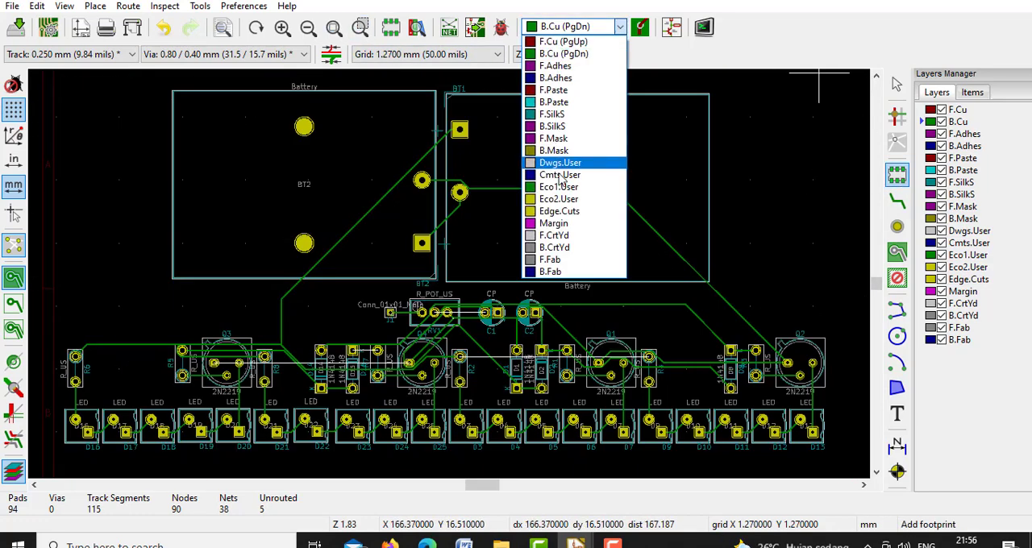
click(565, 216)
click(897, 311)
click(307, 28)
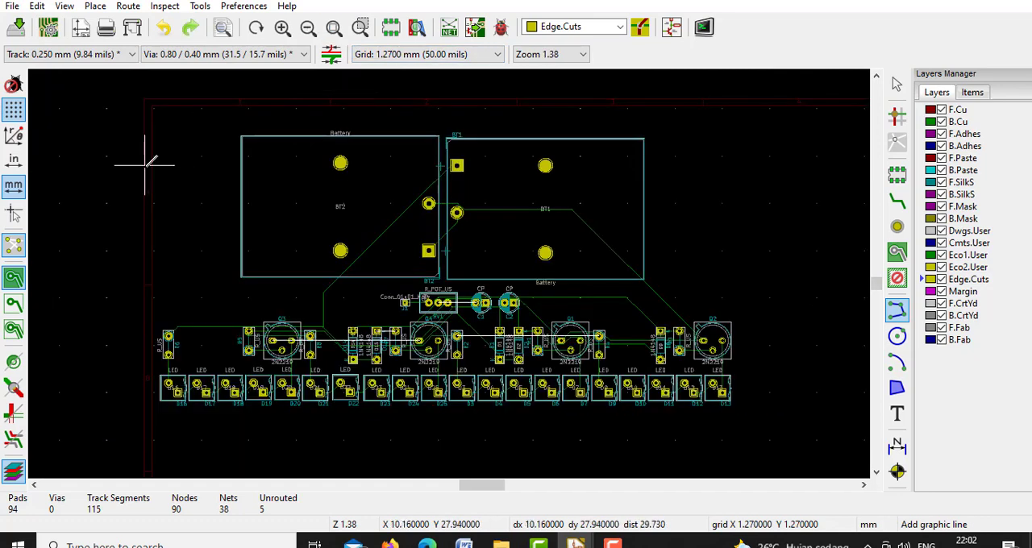
click(141, 164)
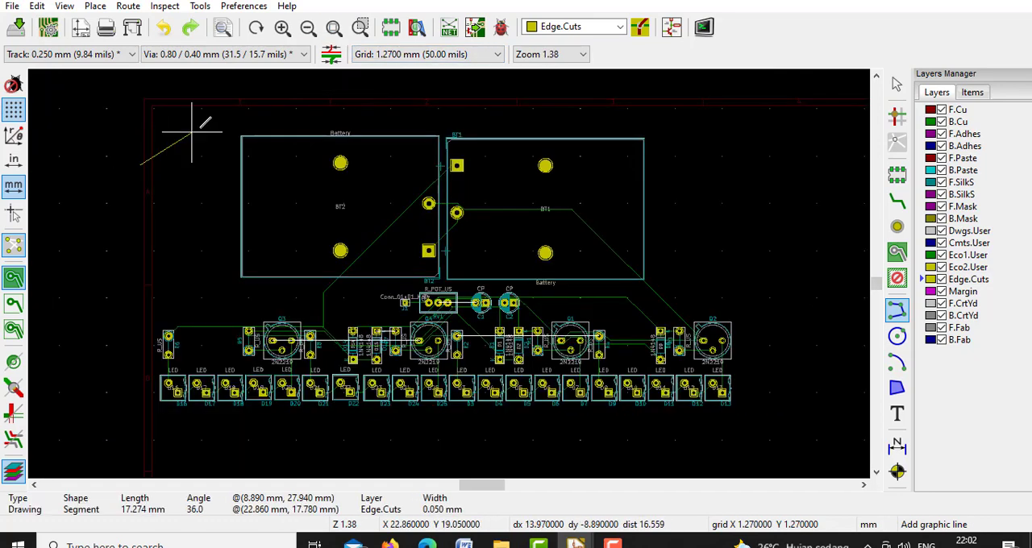
click(206, 122)
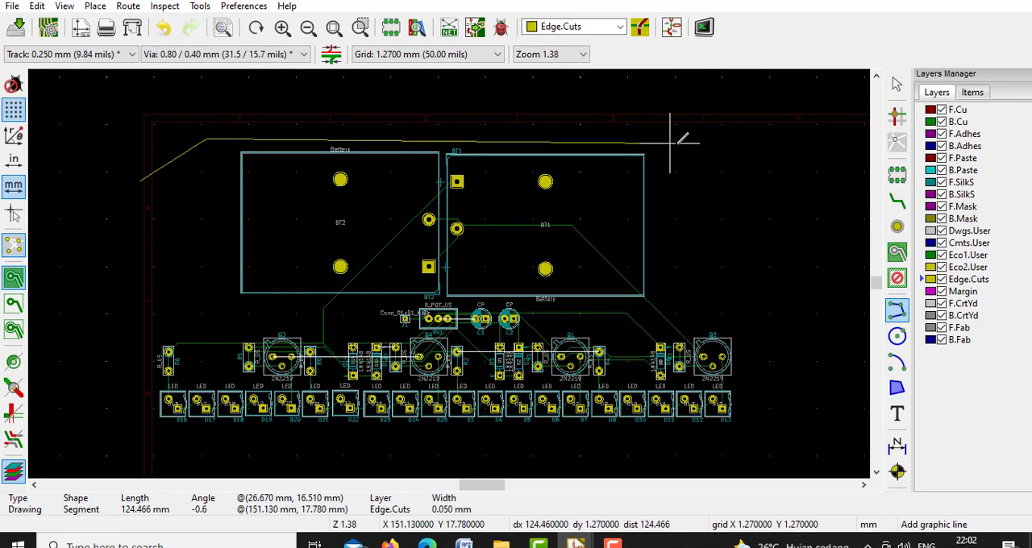
click(736, 121)
click(736, 439)
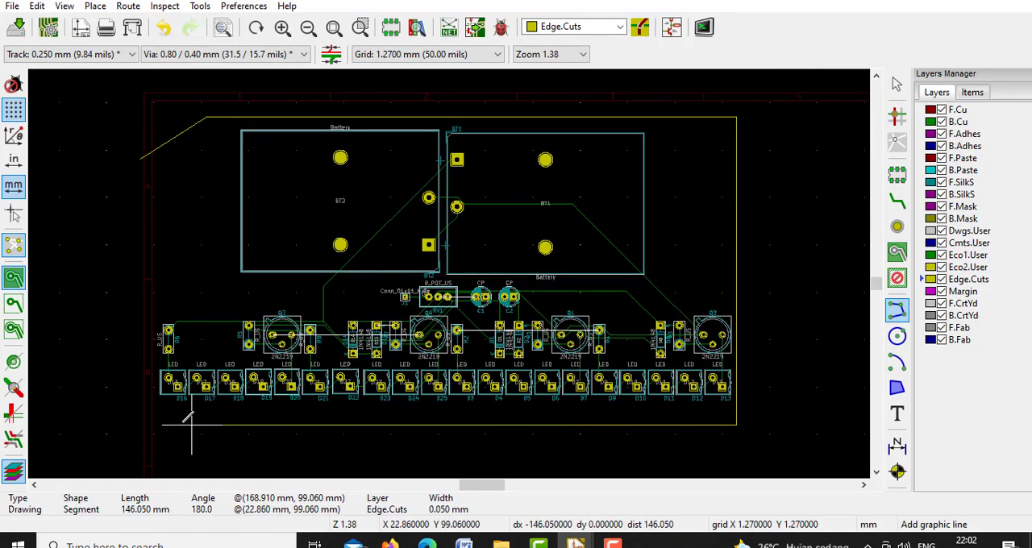
click(140, 440)
click(139, 158)
Place MountingHole_2.2mm_M2_DIN965_Pad footprints inside the upper-right and lower-left corners of the board outline
key(o)
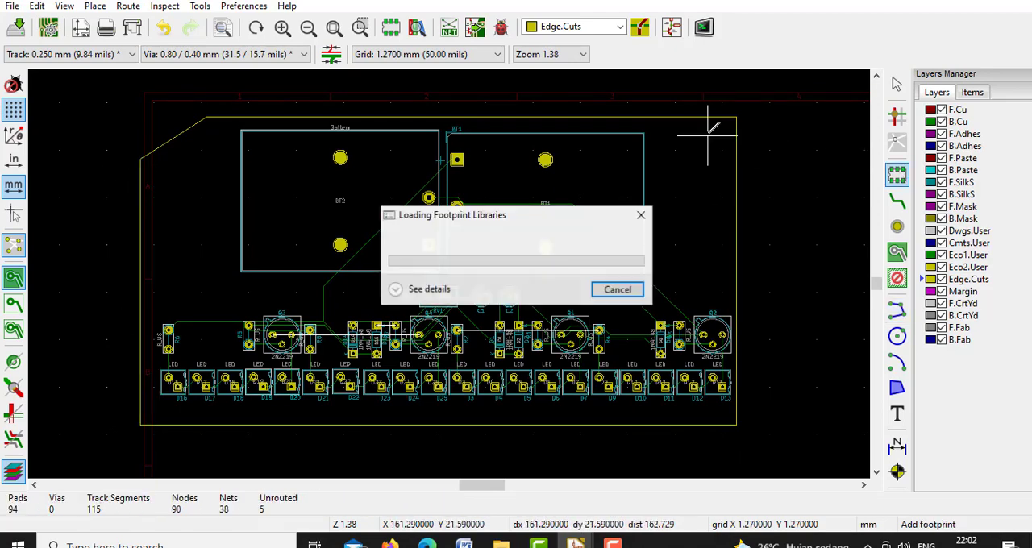
double_click(276, 127)
click(159, 405)
double_click(276, 127)
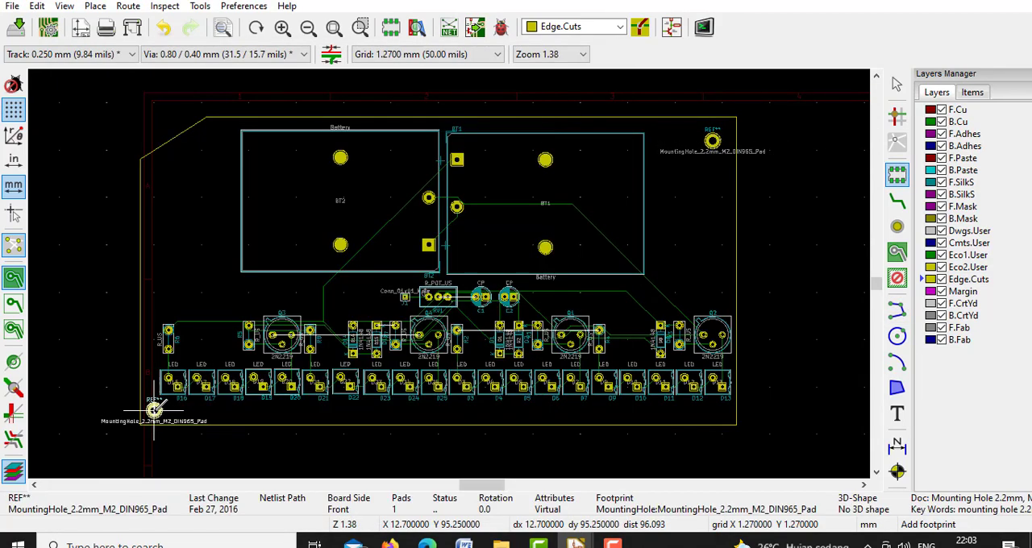
click(159, 410)
click(333, 28)
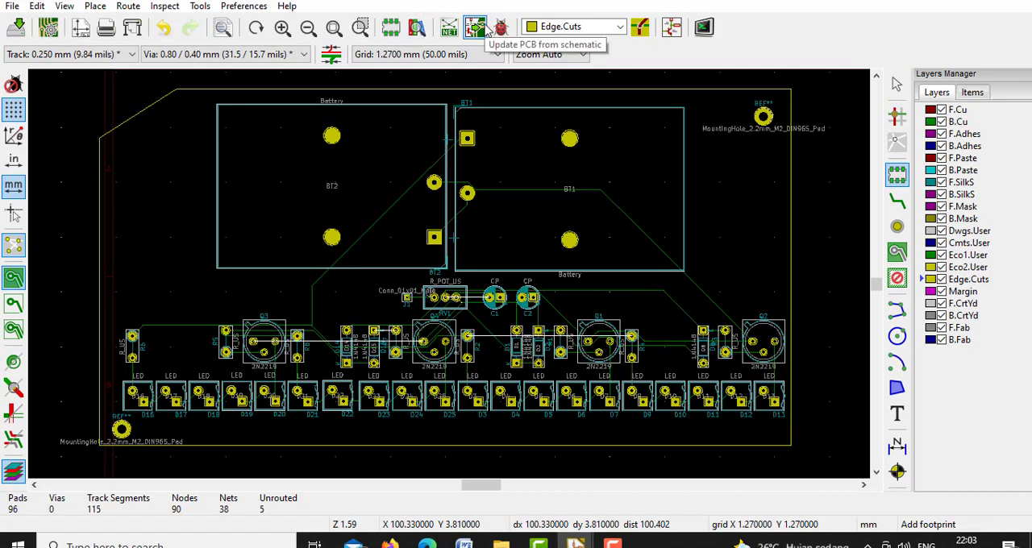
Examine the whole board from several angles in the 3D viewer and close the viewer
click(64, 6)
click(144, 99)
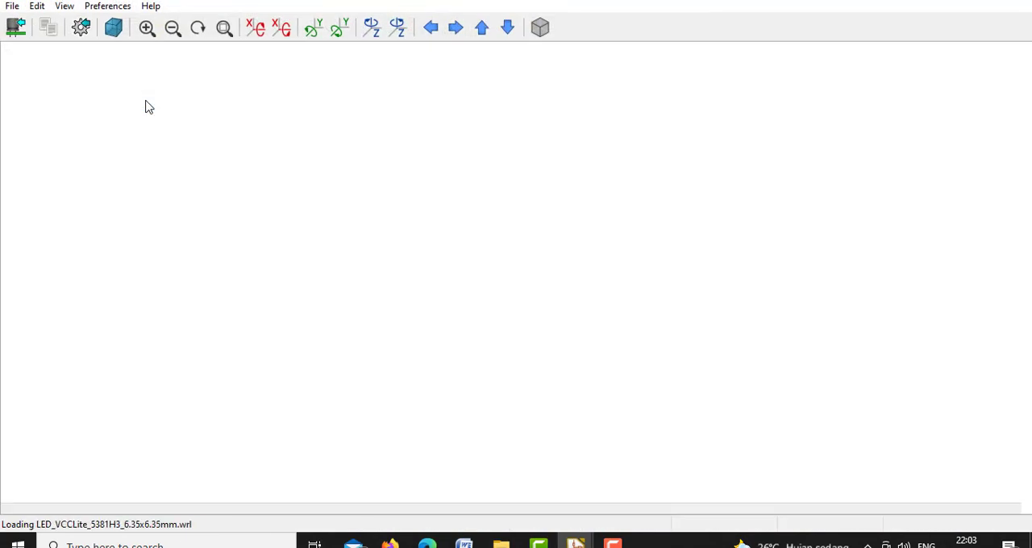
drag(199, 108, 316, 116)
click(1005, 1)
Export the board as a STEP file with the drill and plot origin and standard tolerance of 0.01 mm
click(12, 5)
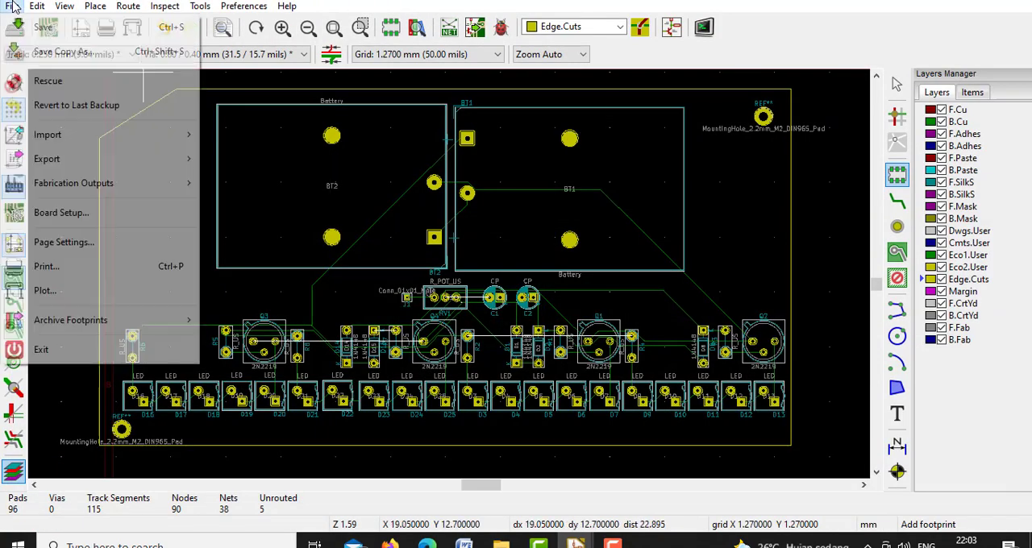
mouse_move(67, 162)
click(245, 256)
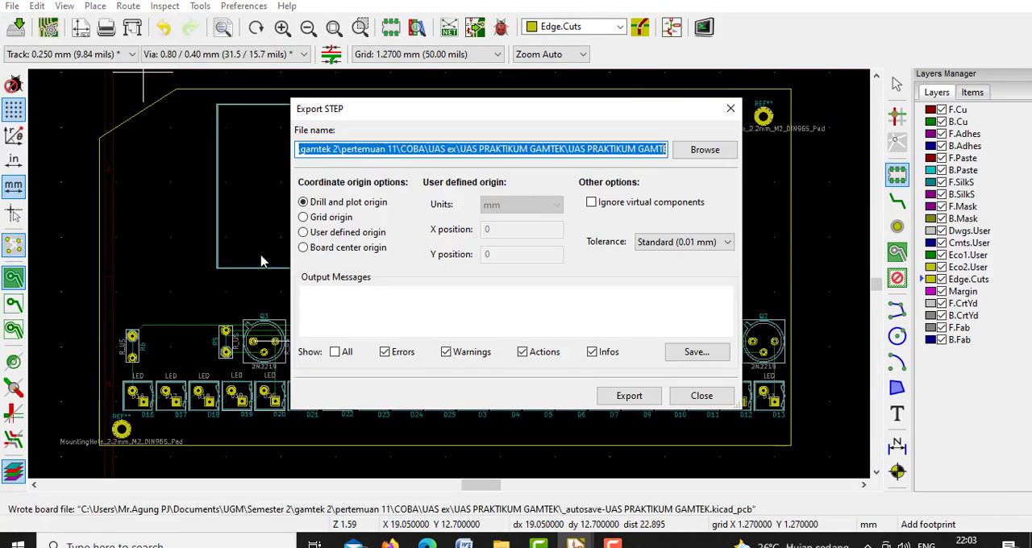
click(622, 396)
click(622, 396)
click(636, 272)
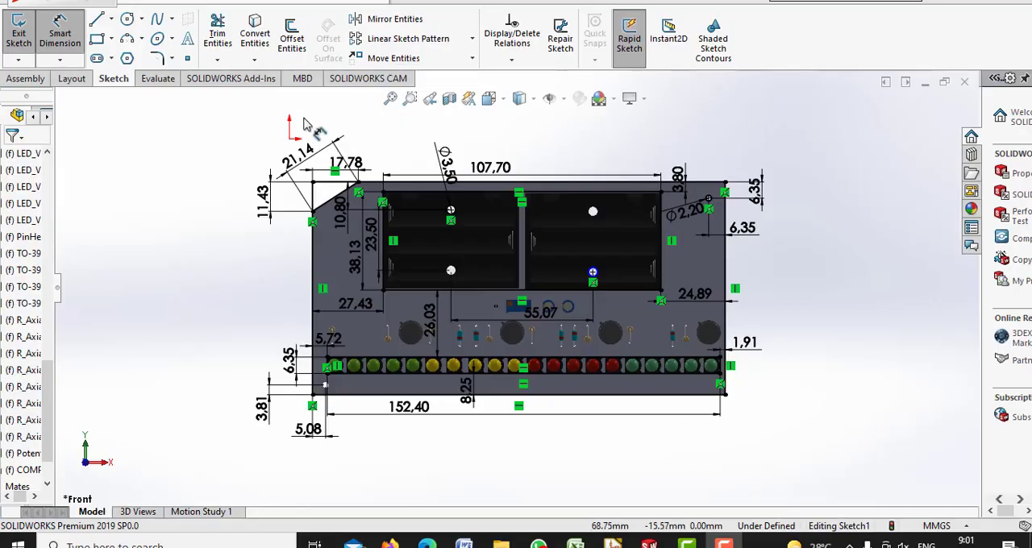
In SOLIDWORKS, add driven dimensions for the imported board's overall width and height, and view the assembly at an angle
click(522, 187)
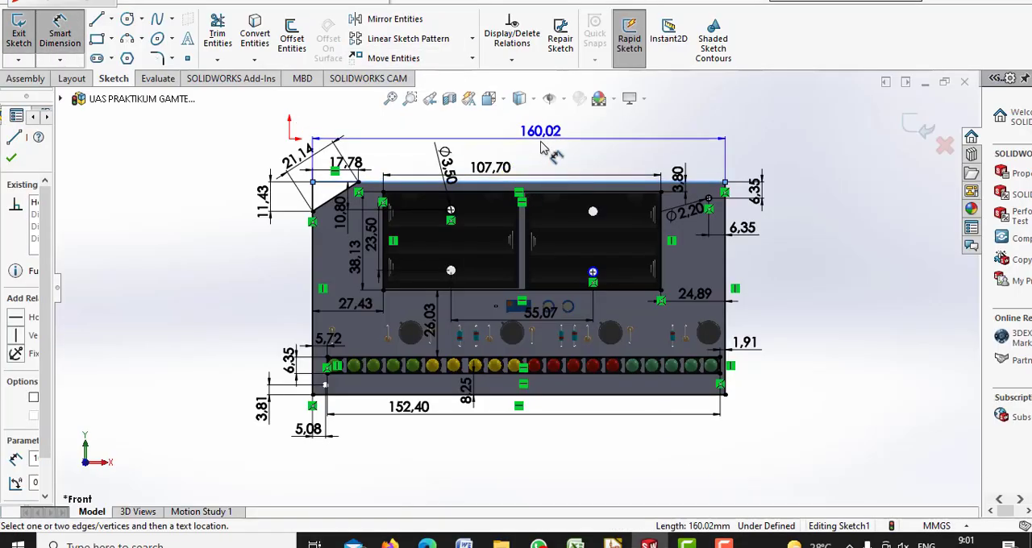
click(541, 142)
click(603, 258)
click(313, 284)
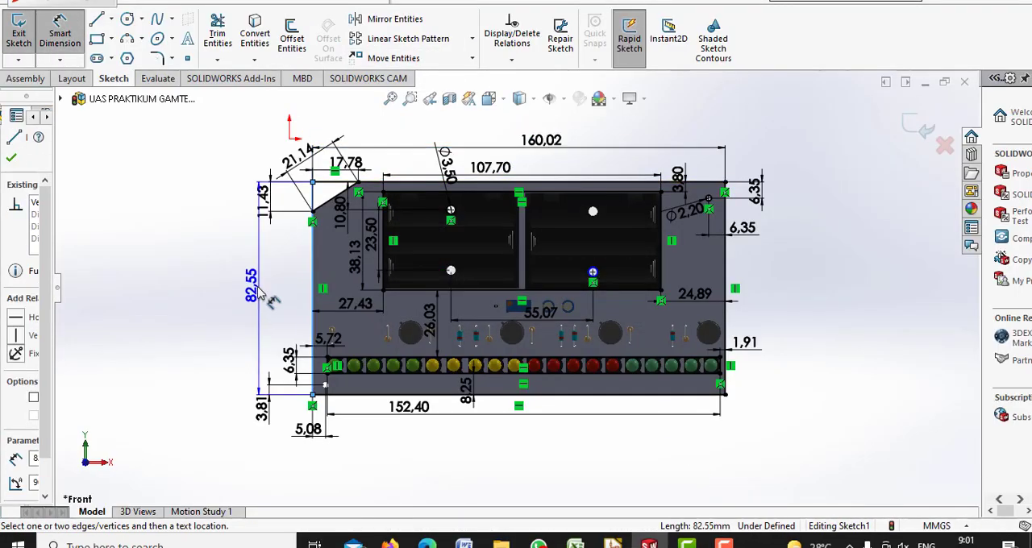
click(254, 297)
click(603, 260)
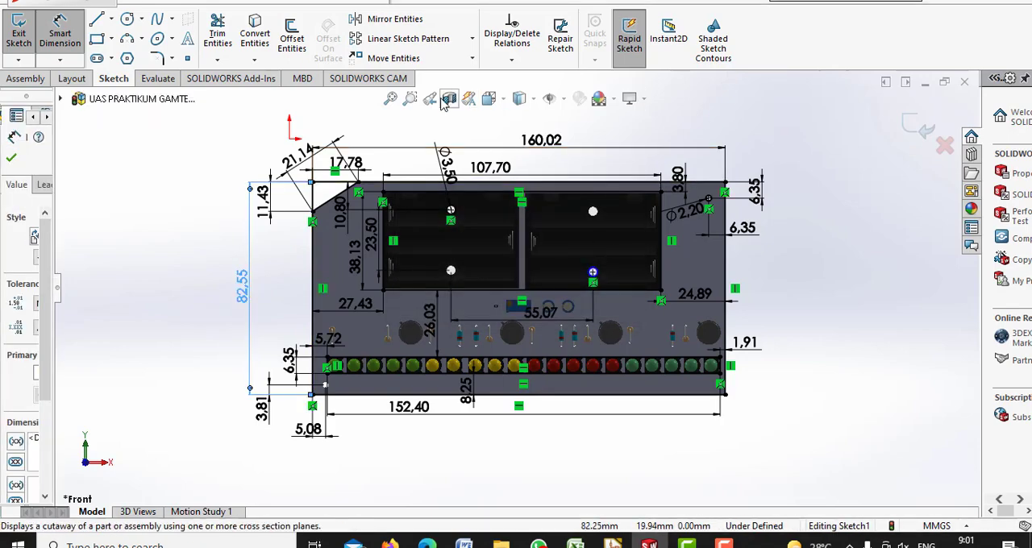
click(502, 103)
click(578, 143)
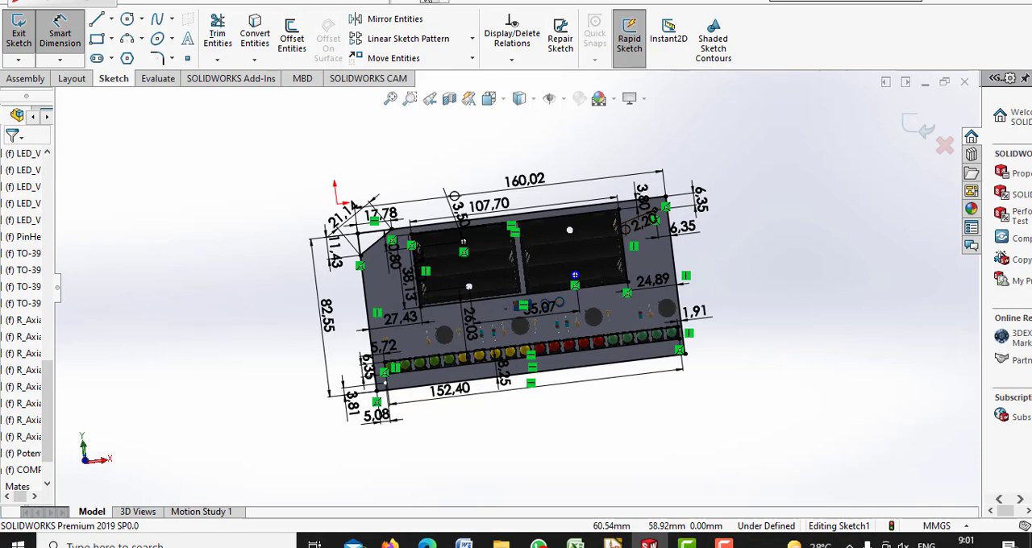
Create a new part and sketch a center rectangle about 191 by 119 mm on the Front Plane, centred on the origin
click(428, 1)
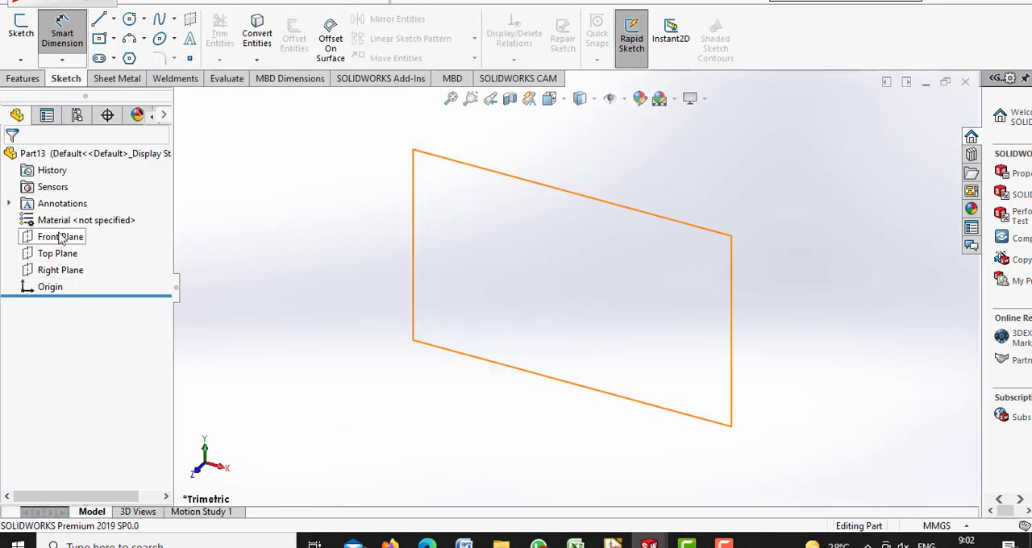
click(23, 34)
click(461, 177)
click(99, 40)
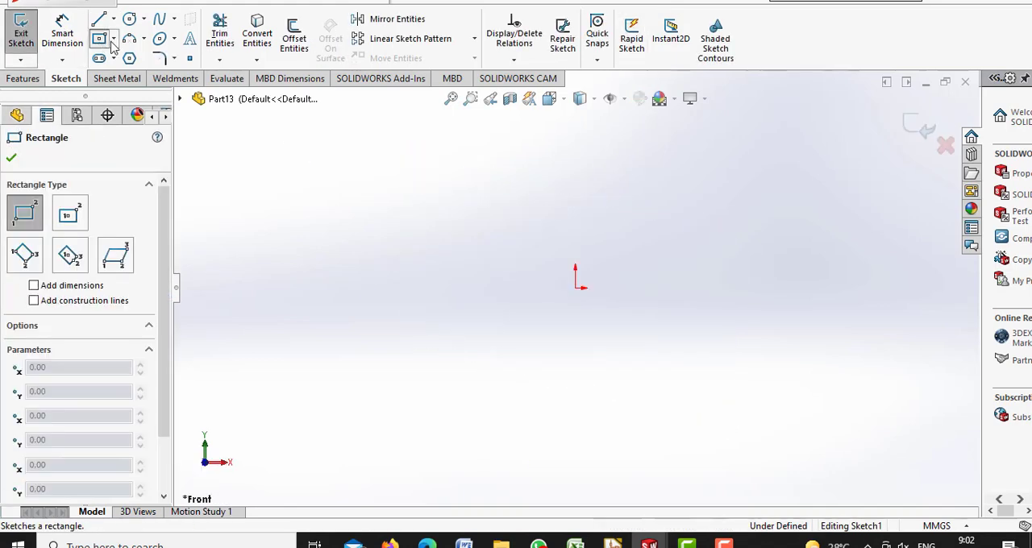
click(576, 287)
click(113, 38)
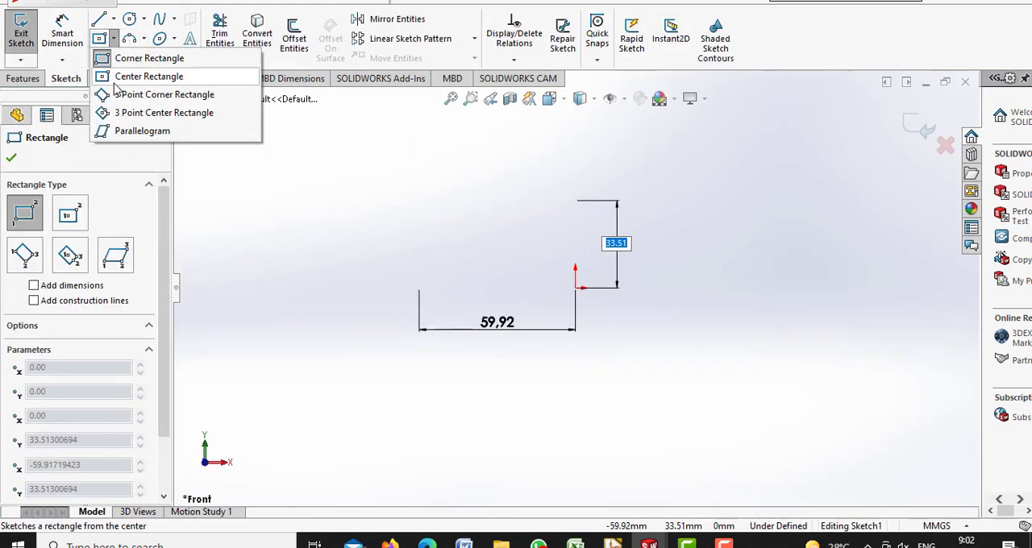
click(150, 73)
click(575, 287)
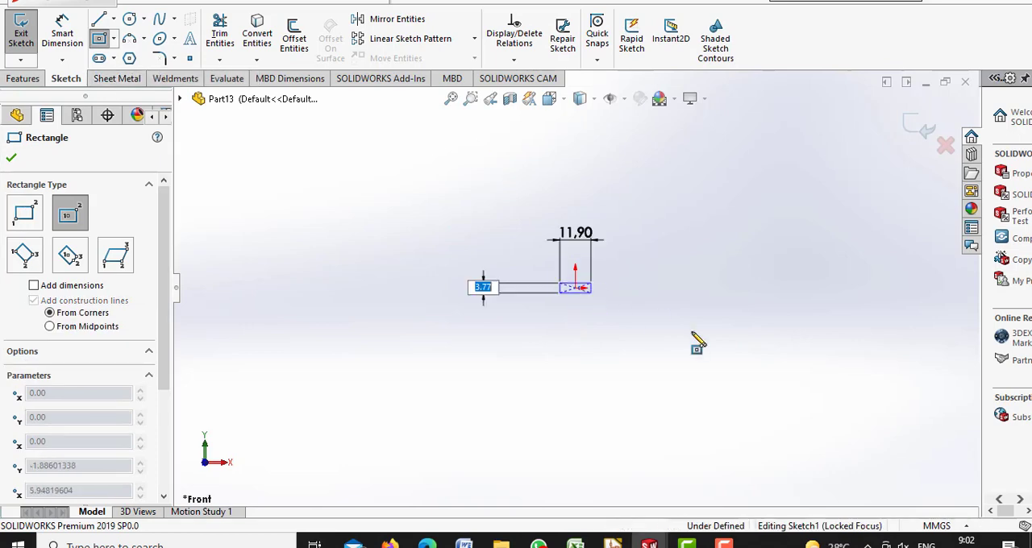
click(825, 446)
key(Escape)
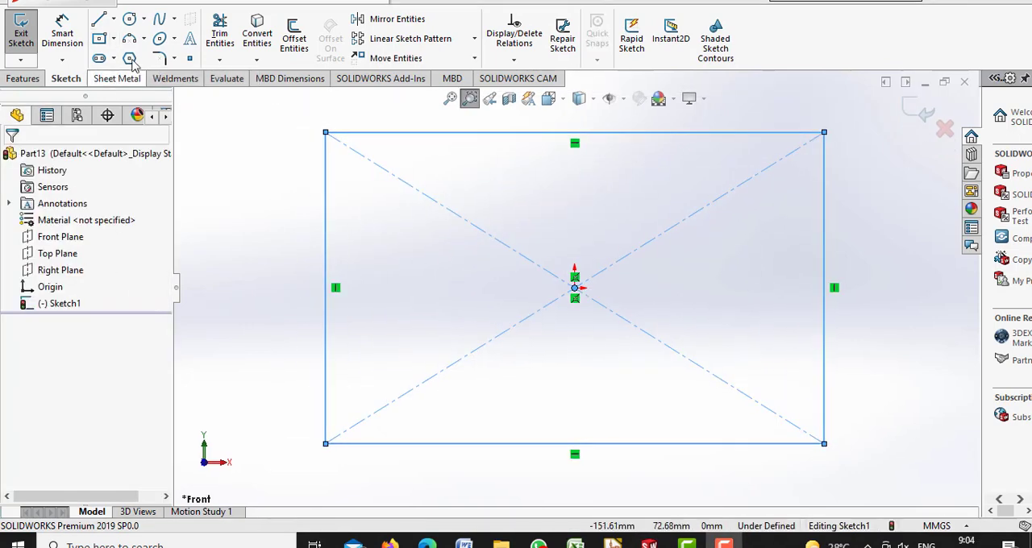
Dimension the rectangle to 160.02 mm wide and 82.55 mm high
click(62, 32)
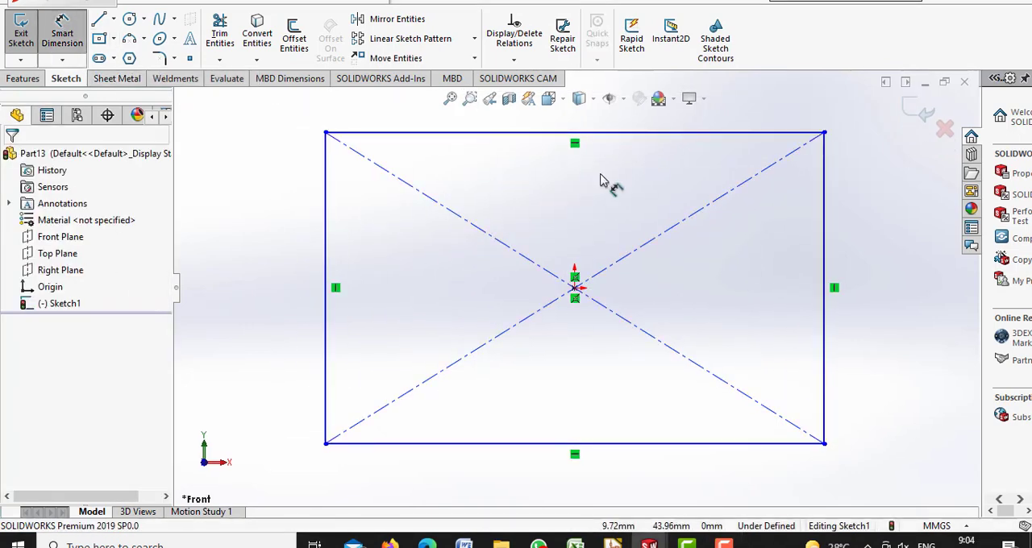
click(698, 141)
click(719, 125)
text(1)
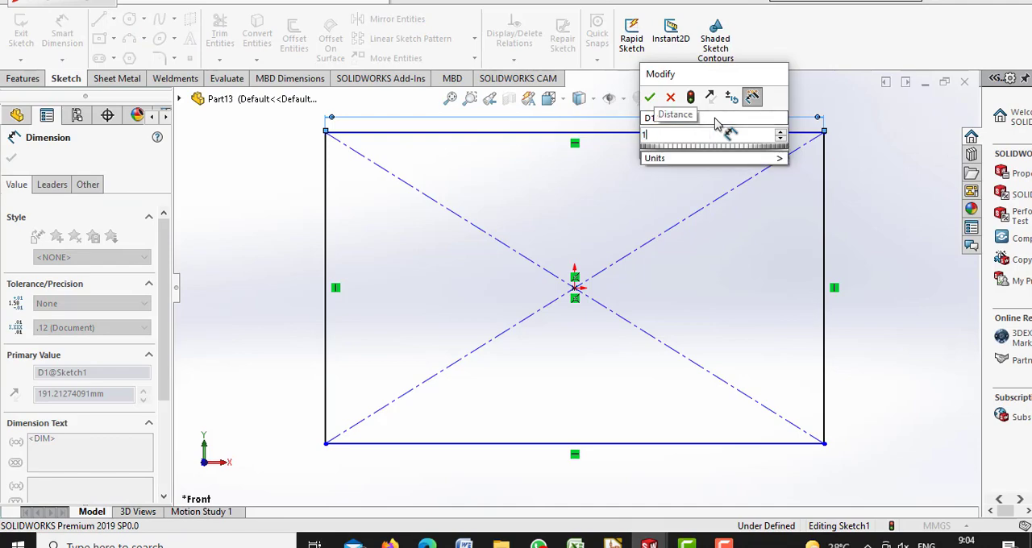
text(60,02)
key(Return)
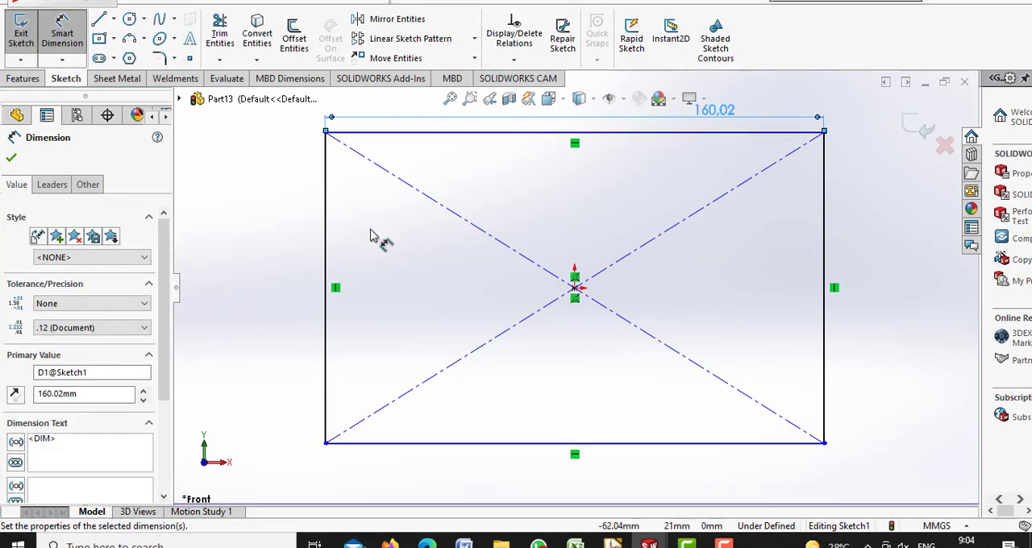
click(327, 242)
click(305, 250)
text(82,)
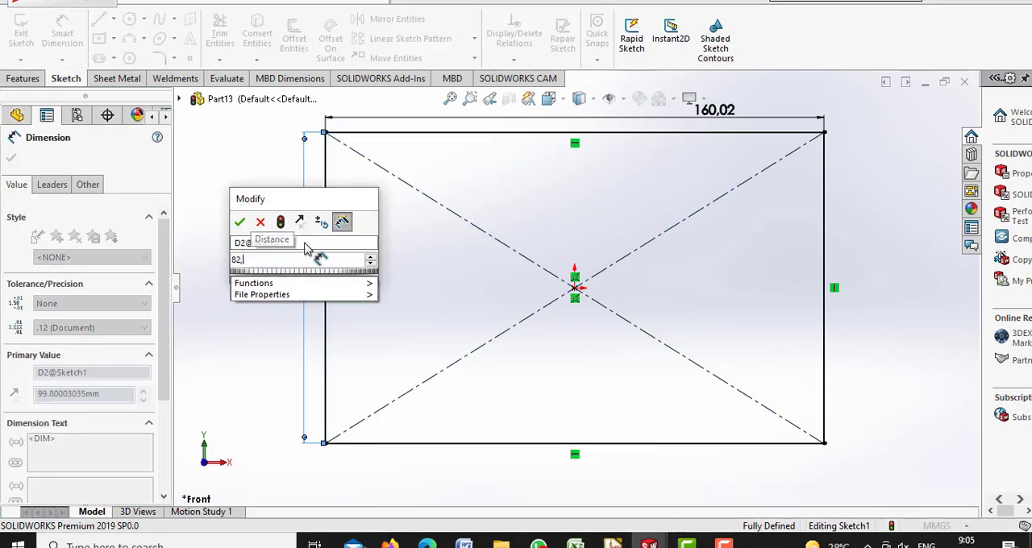
text(55)
key(Return)
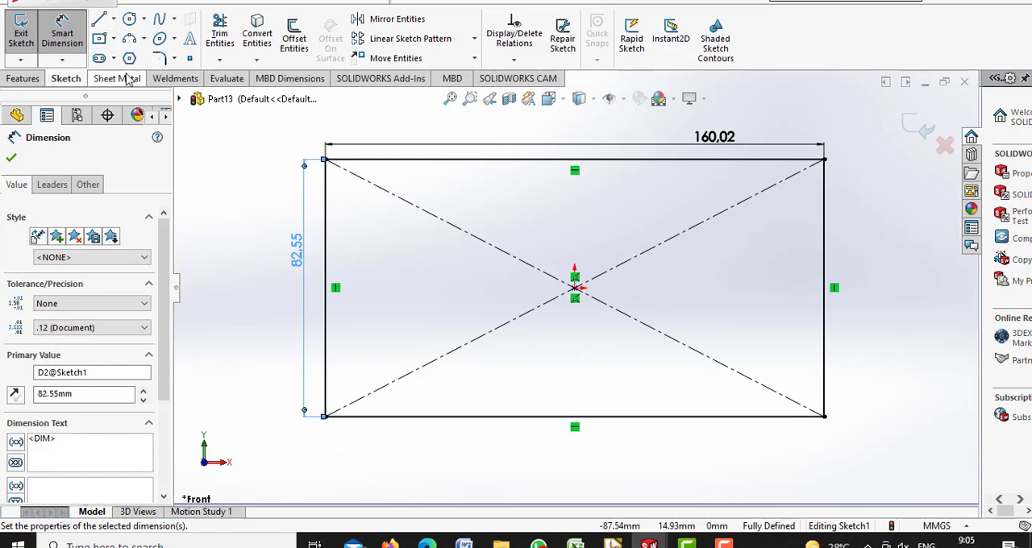
Turn the rectangle sketch into a sheet metal plate with a Base Flange
click(136, 82)
click(157, 80)
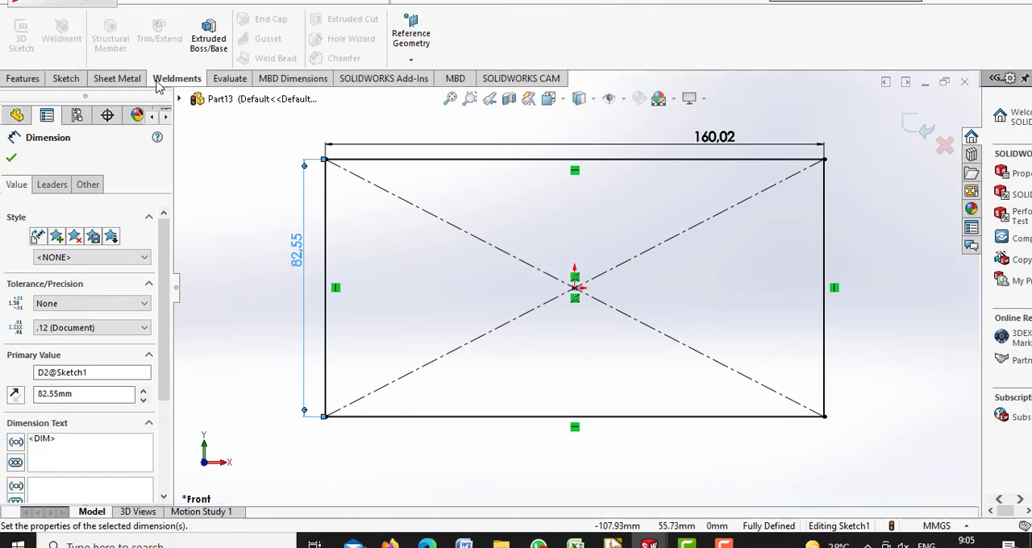
click(138, 82)
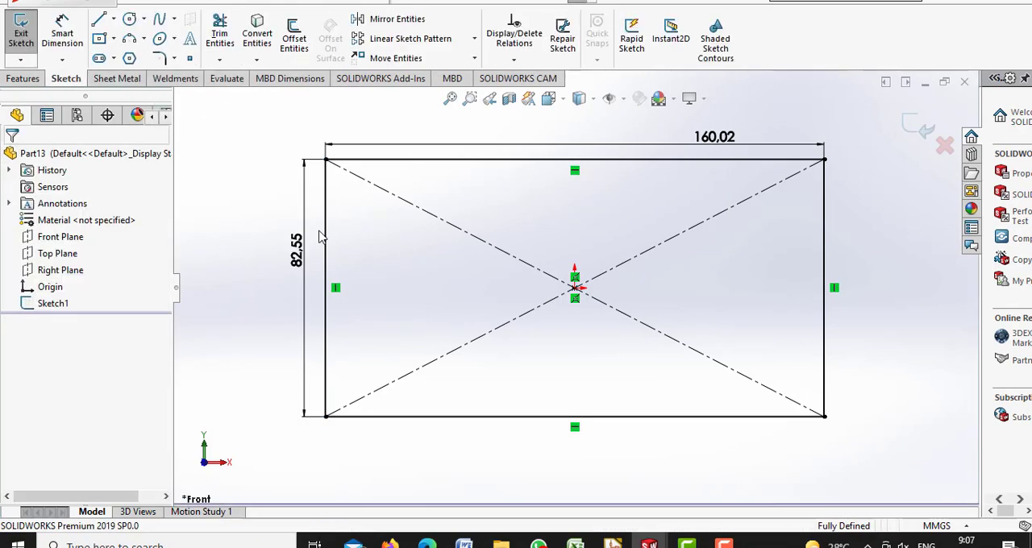
click(121, 79)
click(29, 36)
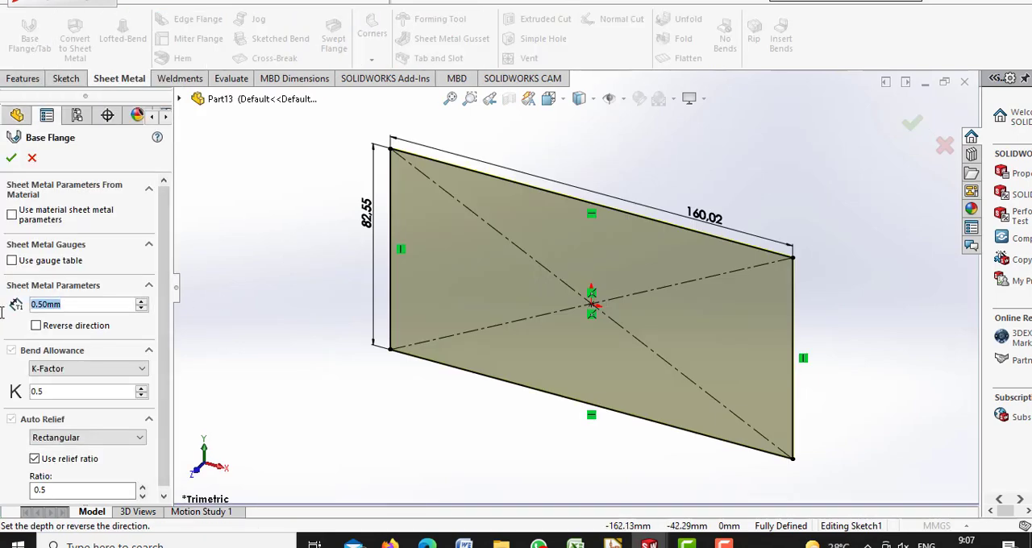
click(11, 158)
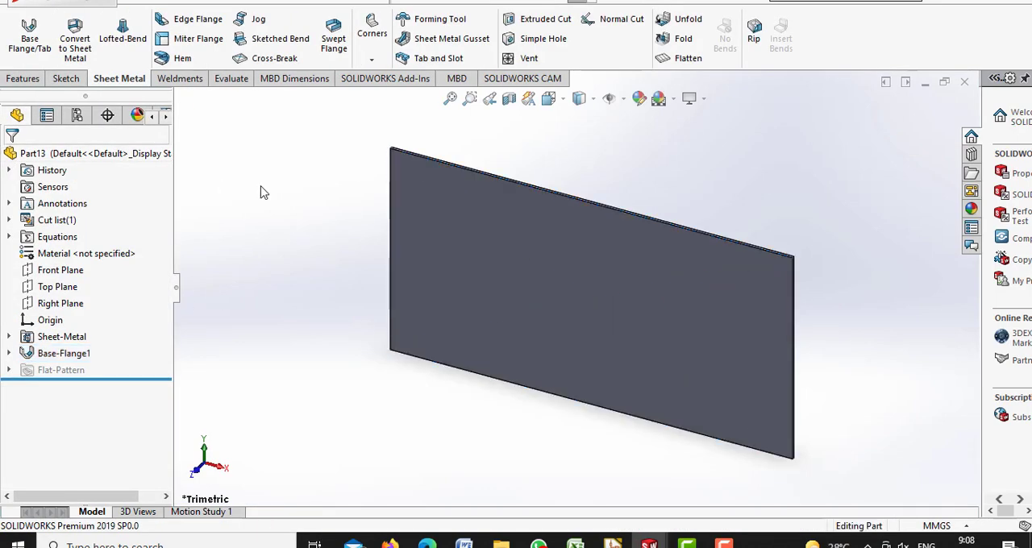
Sketch a closed right triangle about 24 by 18 mm on the plate's front face at its upper-left corner
click(551, 98)
click(570, 170)
click(66, 79)
click(99, 19)
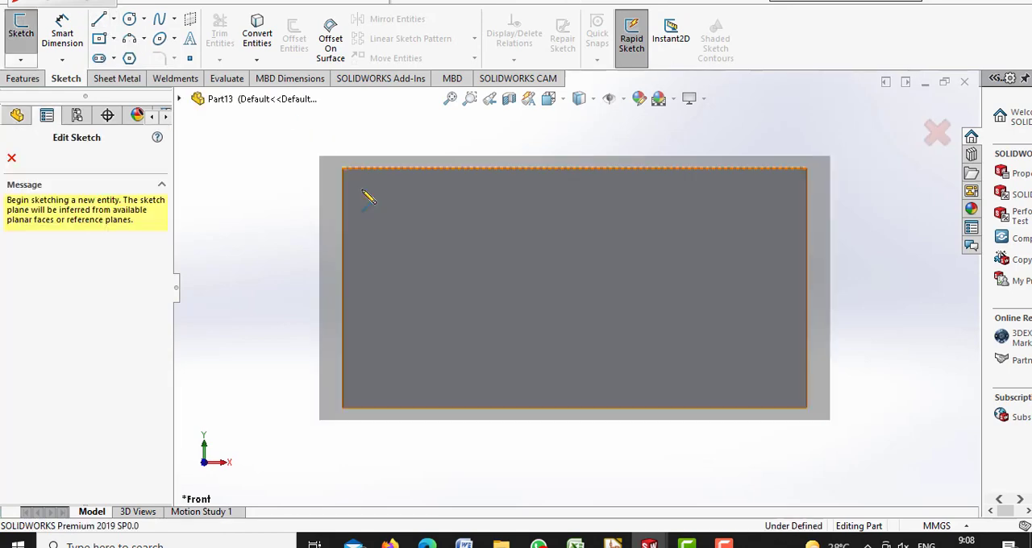
click(361, 190)
key(Escape)
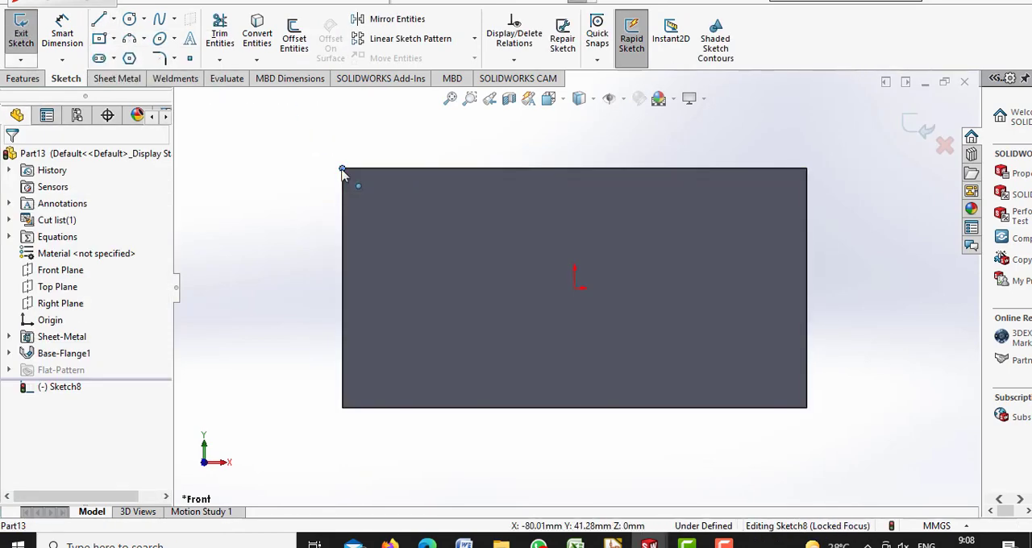
click(99, 19)
click(342, 221)
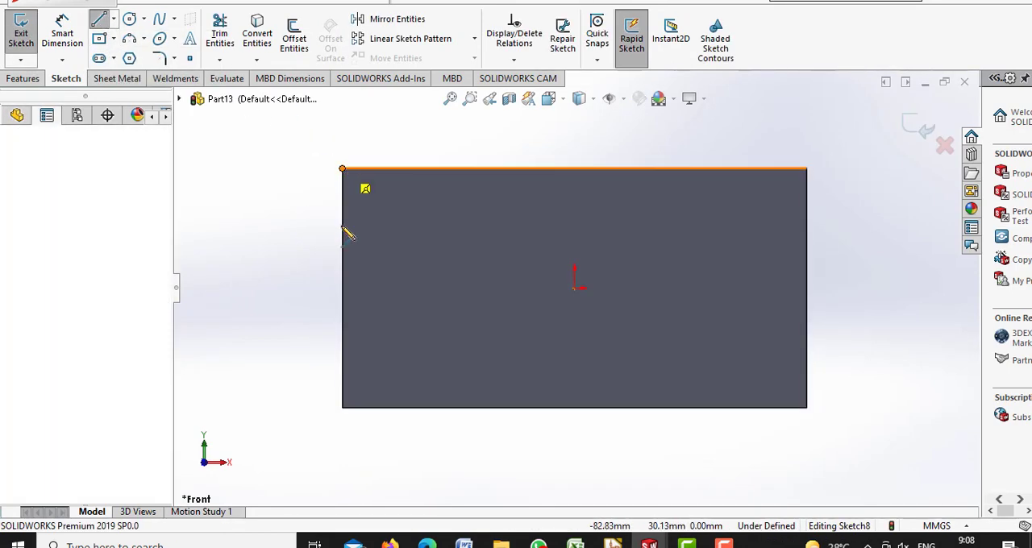
click(411, 168)
click(343, 169)
Dimension the corner triangle's vertical leg to 11.43 mm and its horizontal leg to 17.78 mm
click(70, 37)
click(343, 201)
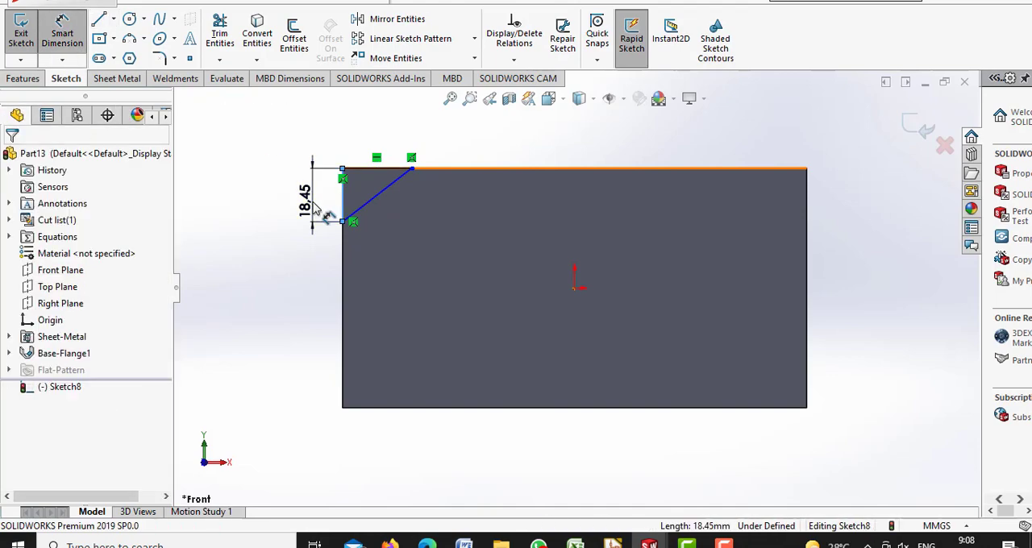
click(313, 202)
text(0.45in)
key(Return)
click(377, 168)
click(371, 142)
text(0.7in)
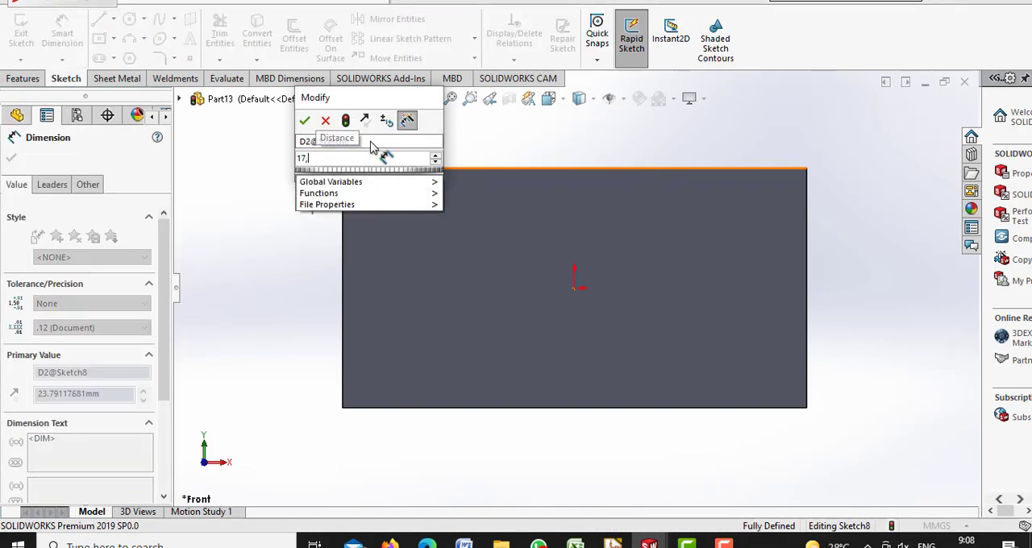
key(Return)
Add a driven dimension to the triangle's diagonal and cut the triangle out of the plate with Extruded Cut
click(372, 183)
click(395, 205)
click(625, 259)
click(118, 79)
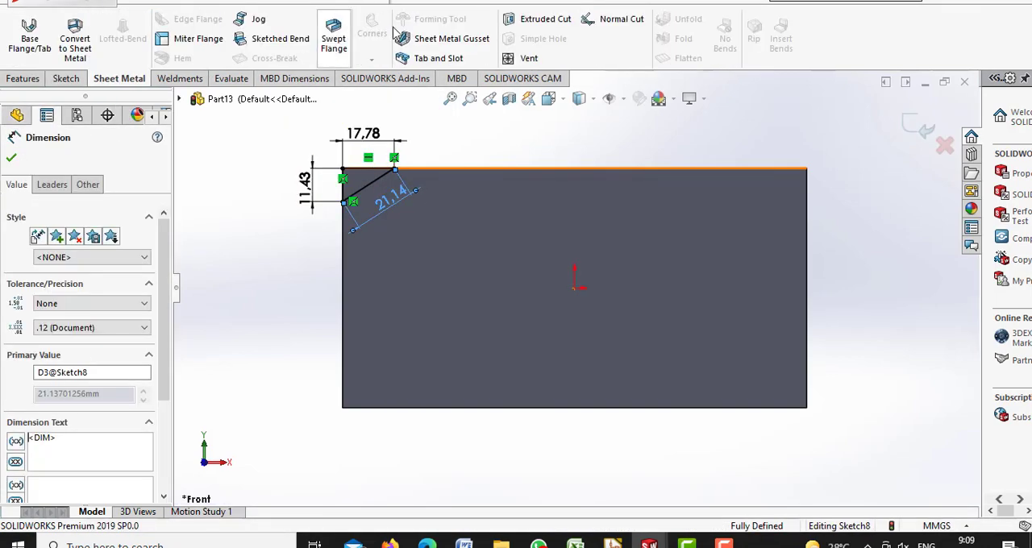
click(530, 19)
click(11, 158)
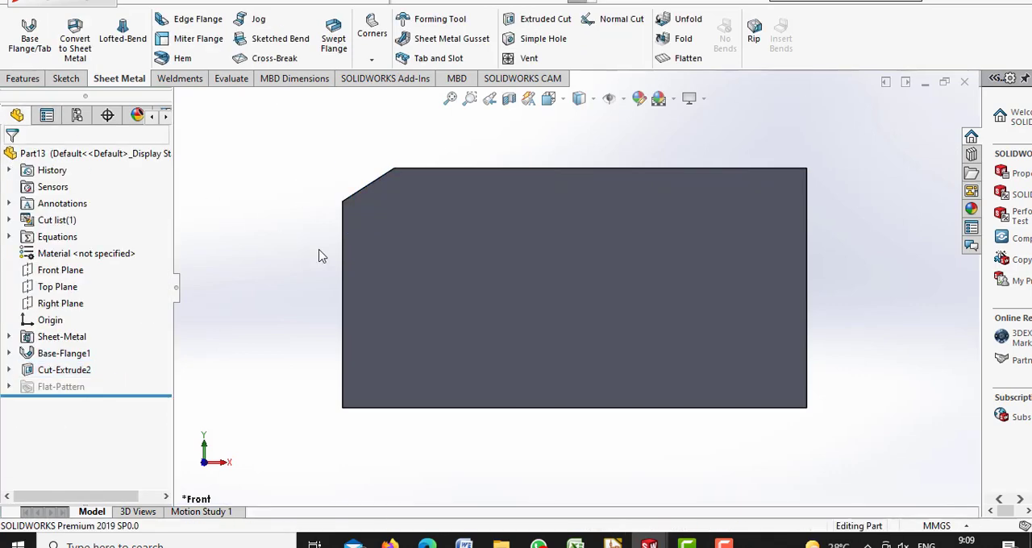
Start an Edge Flange at 90 degrees and 19 mm long on all five outer edges of the plate, including the chamfered corner
click(203, 17)
click(344, 283)
click(580, 99)
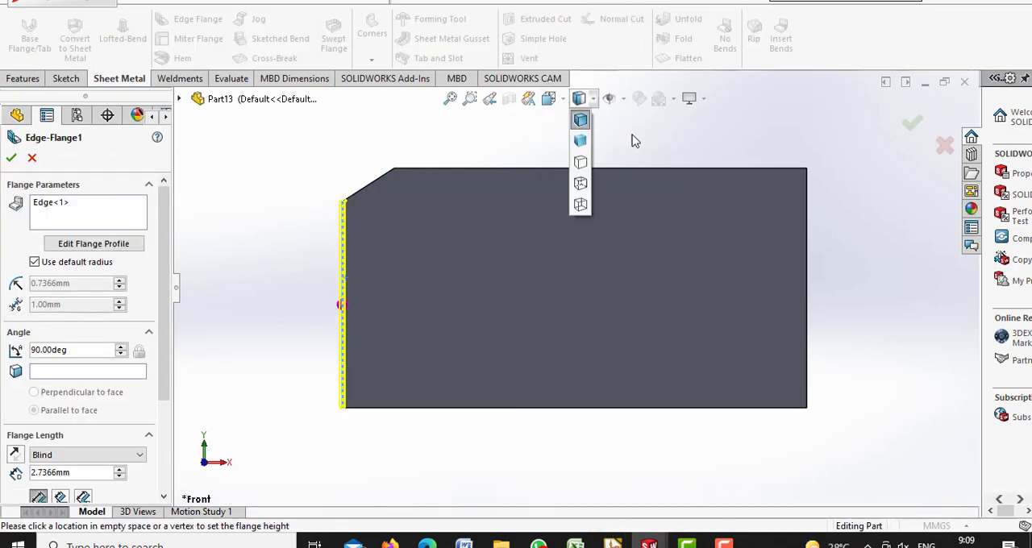
click(553, 99)
click(628, 120)
click(466, 226)
click(436, 245)
click(481, 150)
click(557, 185)
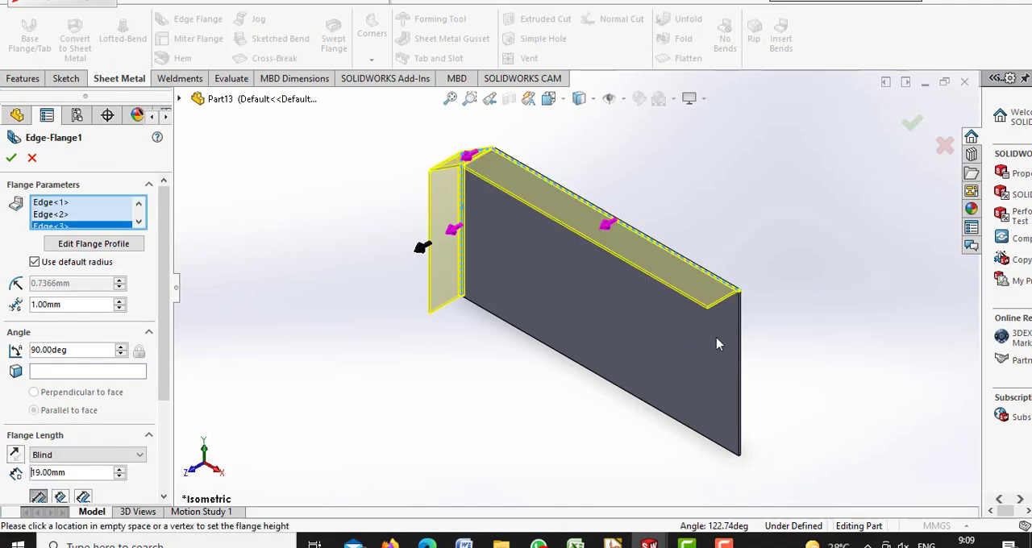
click(740, 362)
click(656, 408)
Set the flange length to 15 mm and create the edge flanges
middle_drag(615, 171, 615, 172)
scroll(86, 293, down, 3)
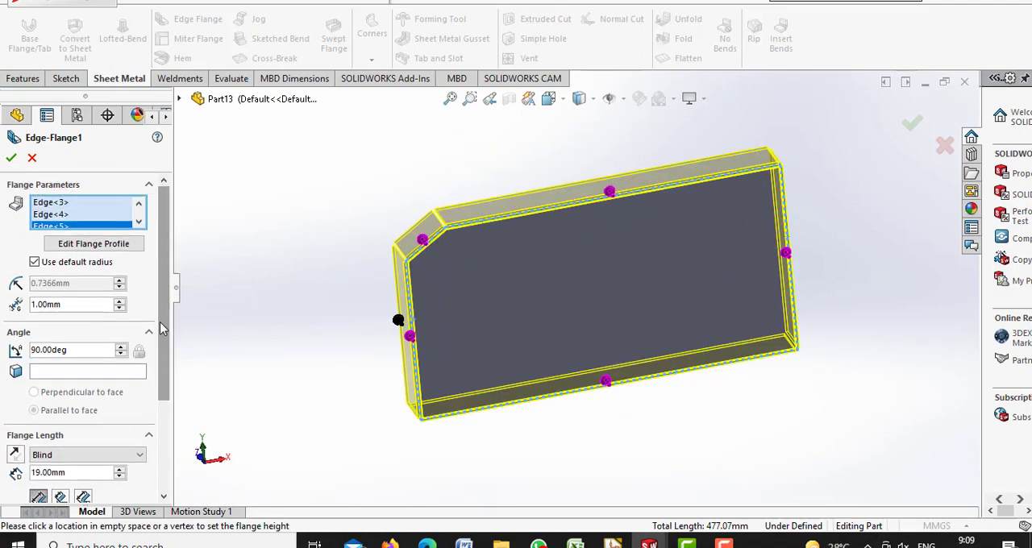
click(34, 379)
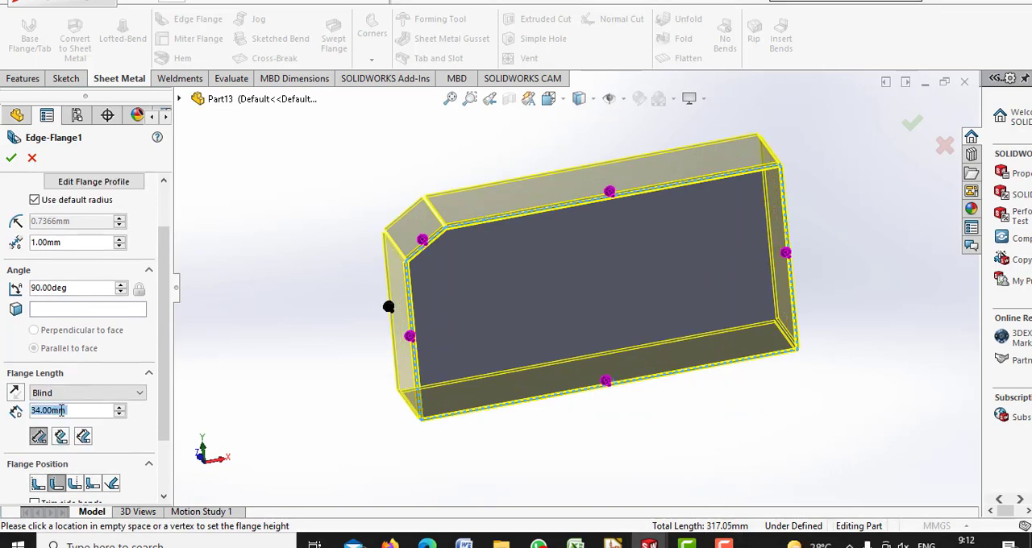
text(15)
key(Return)
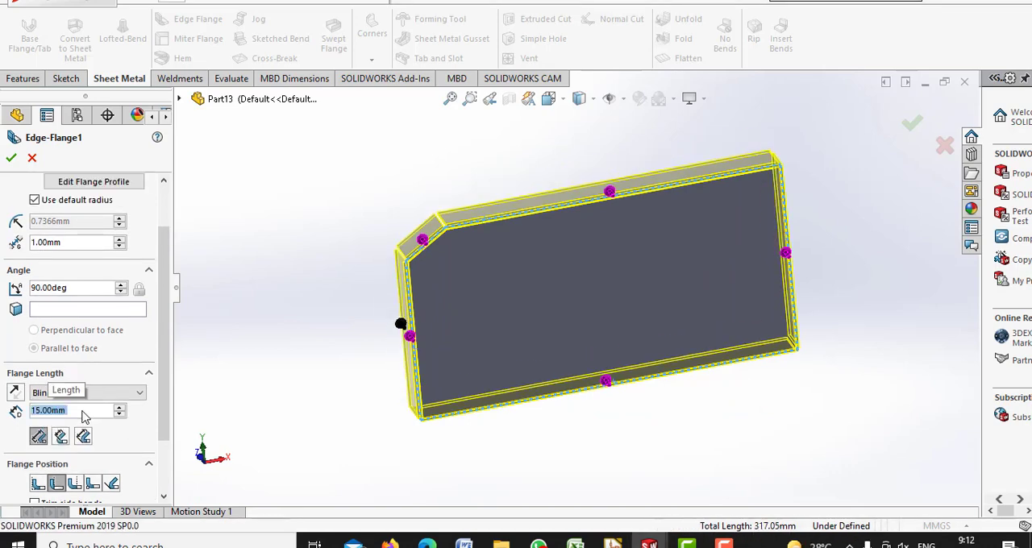
click(13, 160)
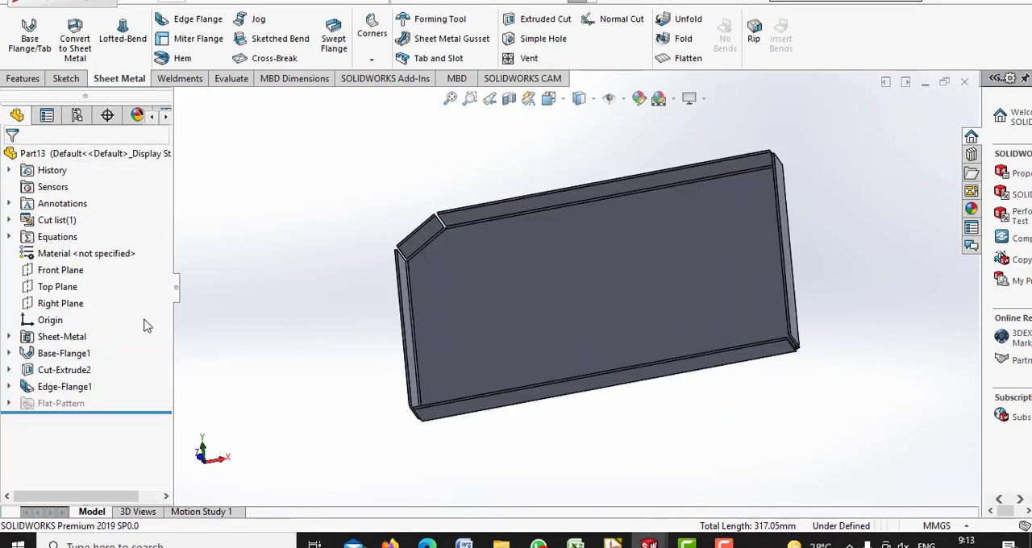
Edit the edge flange feature and set its flange position to Material Outside
click(82, 388)
click(102, 347)
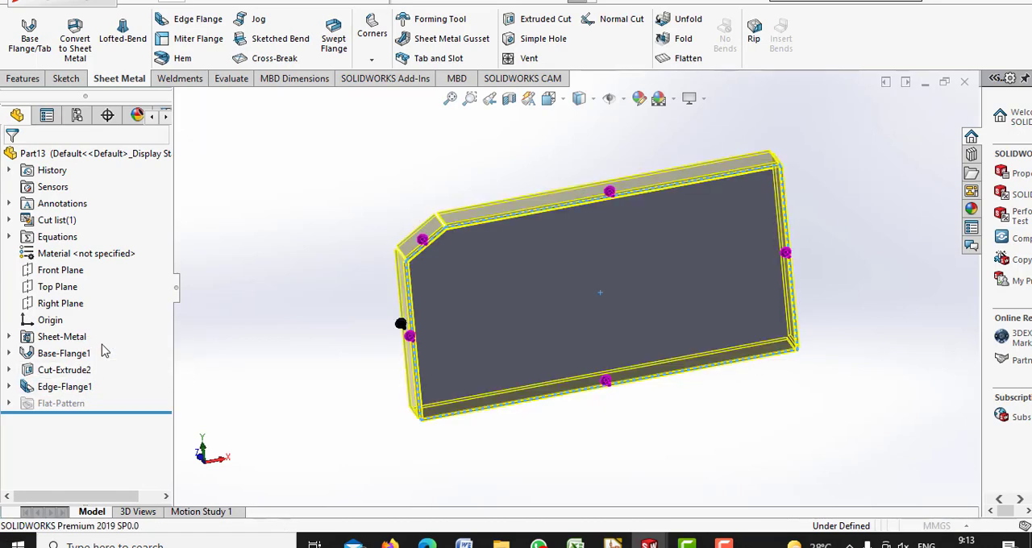
drag(166, 355, 173, 442)
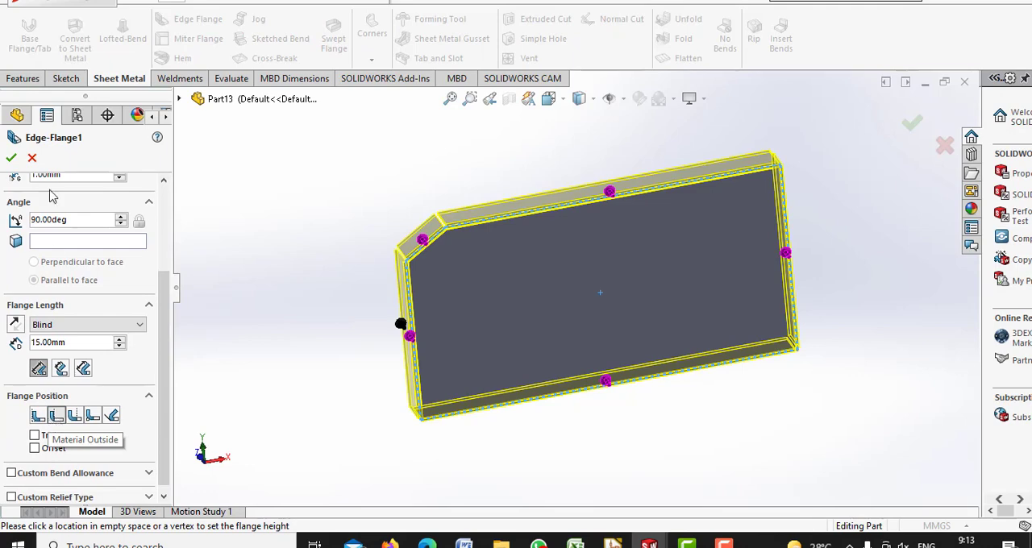
click(11, 158)
Close all five flange corners with Welded Corner features that have a fillet and texture
click(579, 98)
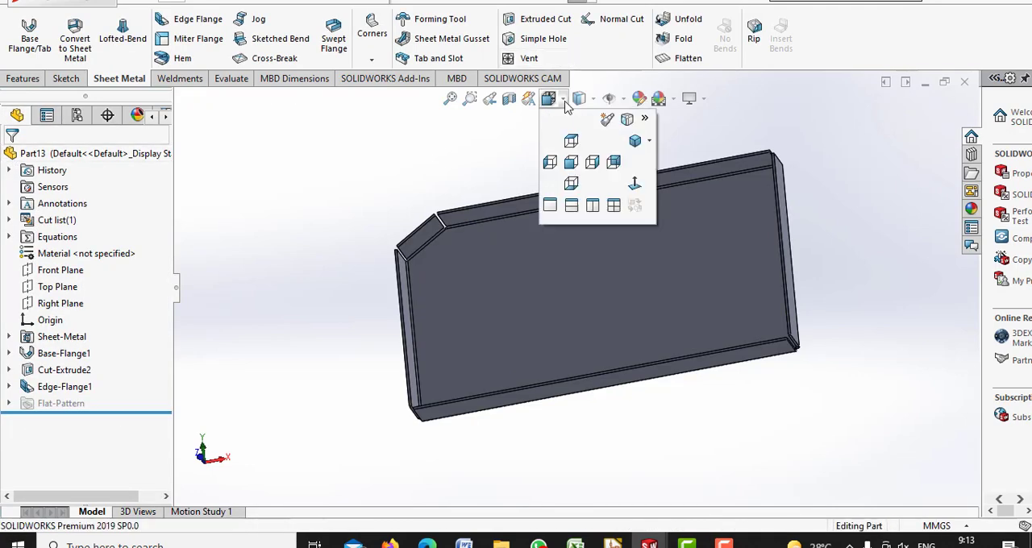
click(635, 140)
click(381, 56)
click(399, 96)
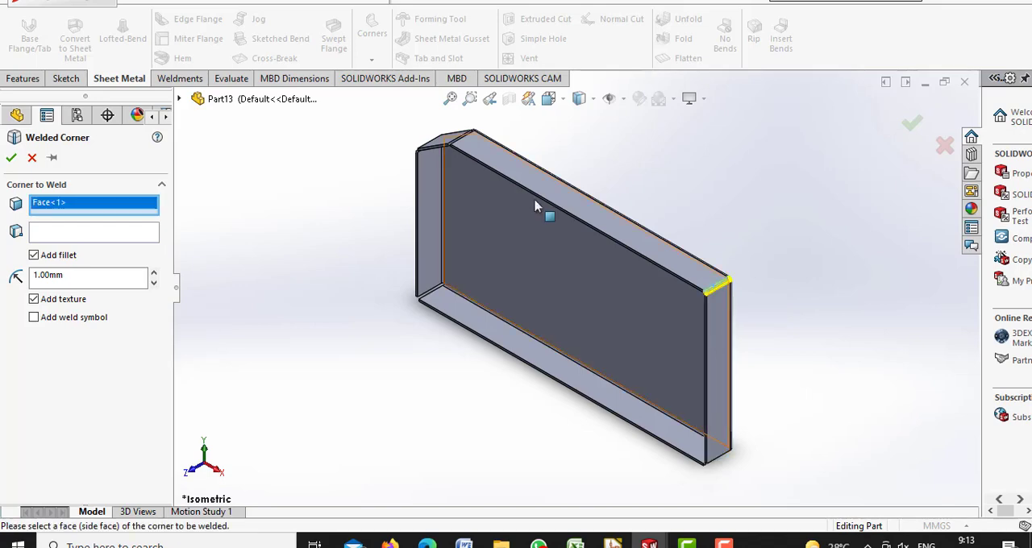
key(Return)
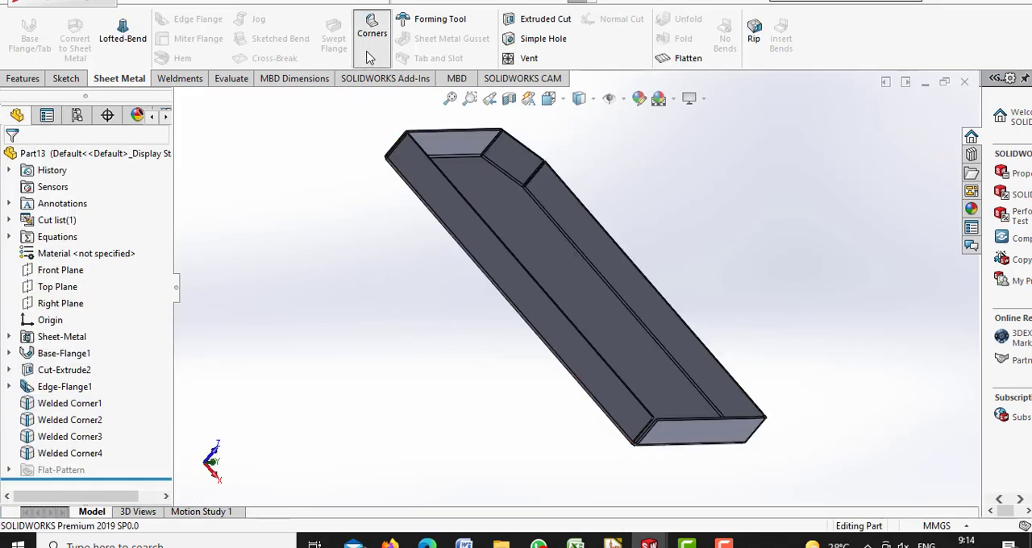
key(Return)
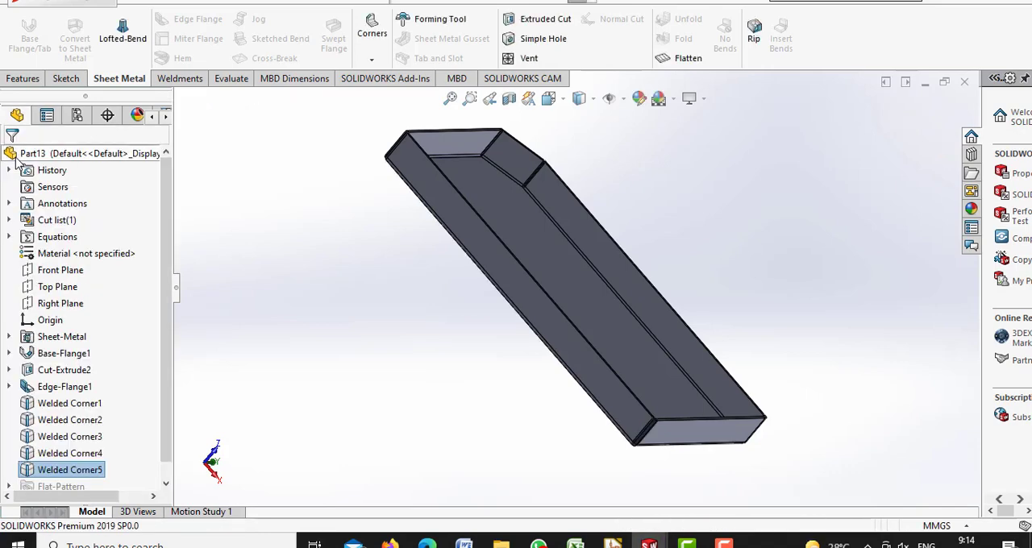
click(564, 103)
click(639, 143)
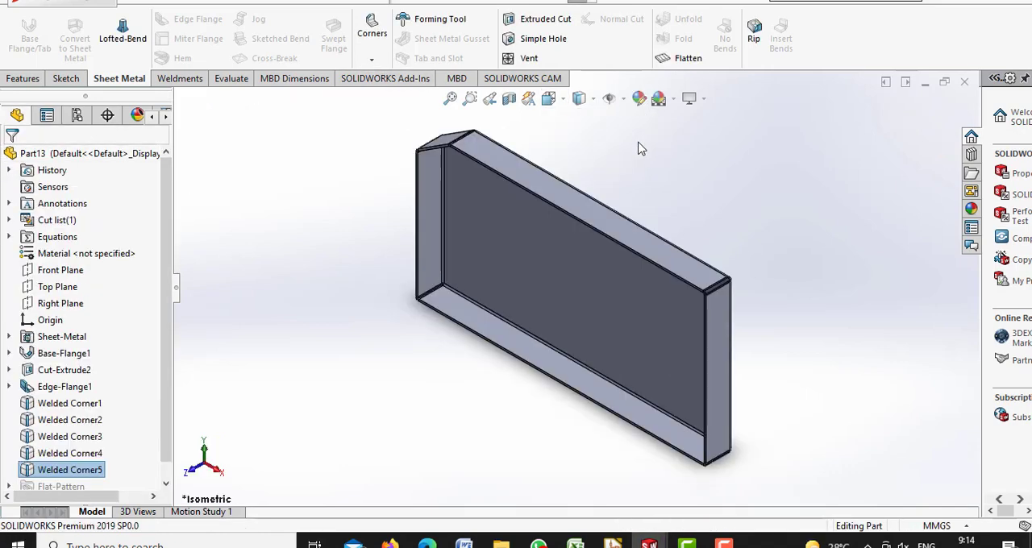
Edit the edge flange feature and change its flange position to Bend Outside
click(566, 107)
click(564, 103)
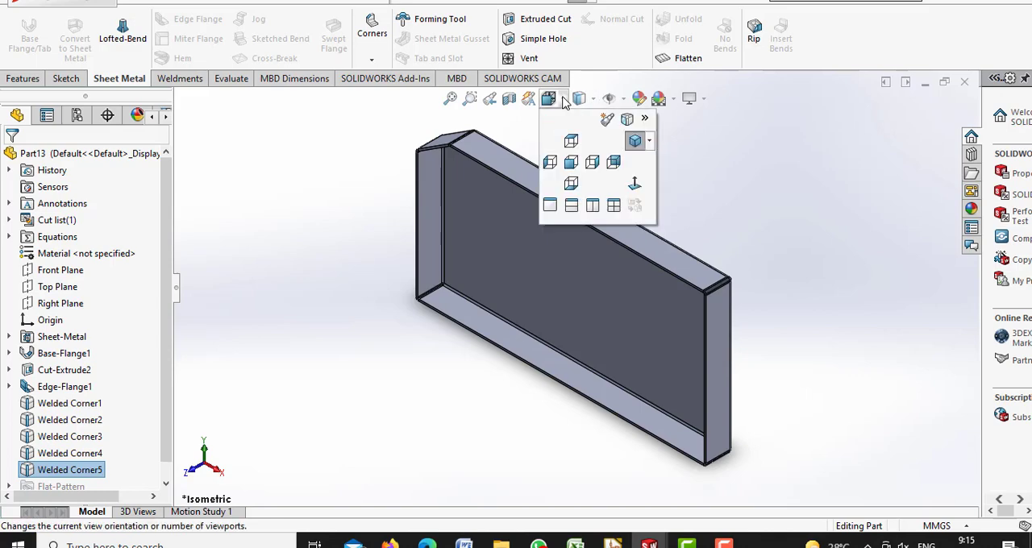
click(592, 164)
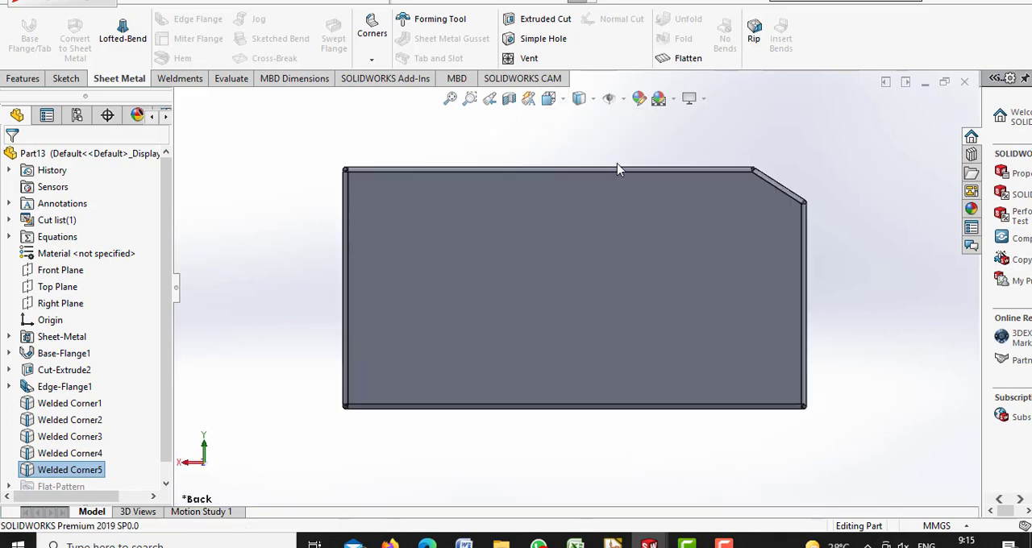
click(65, 84)
click(70, 387)
click(86, 326)
drag(166, 351, 165, 443)
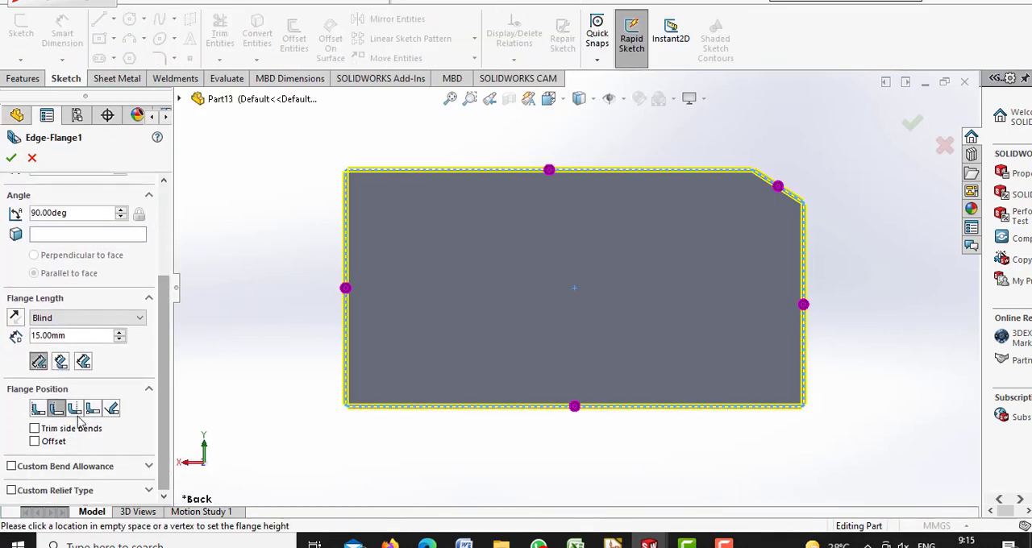
click(74, 409)
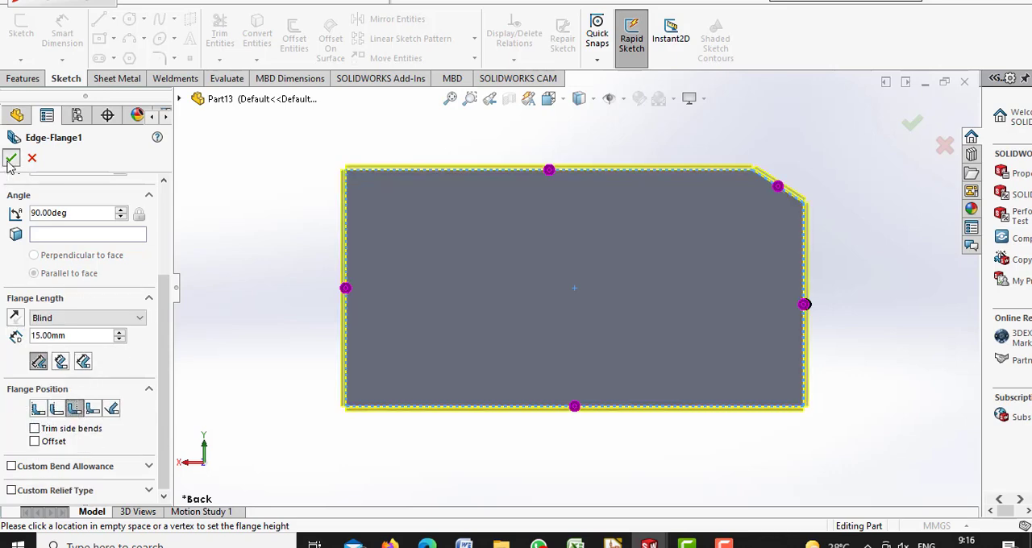
click(11, 158)
Sketch a circle on the plate's upper area with a radius of about 3.7 mm and set its diameter to 3.5 mm
click(129, 18)
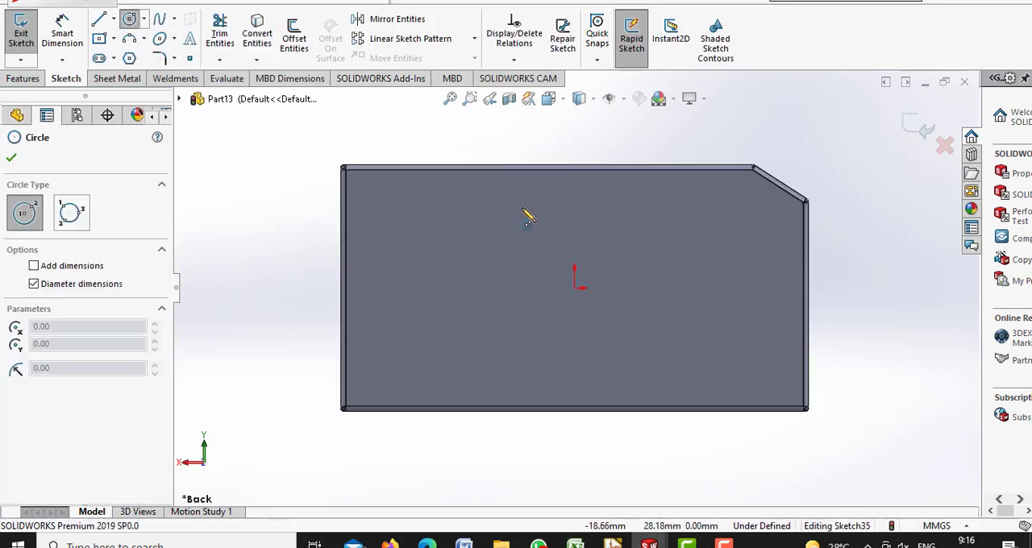
click(511, 199)
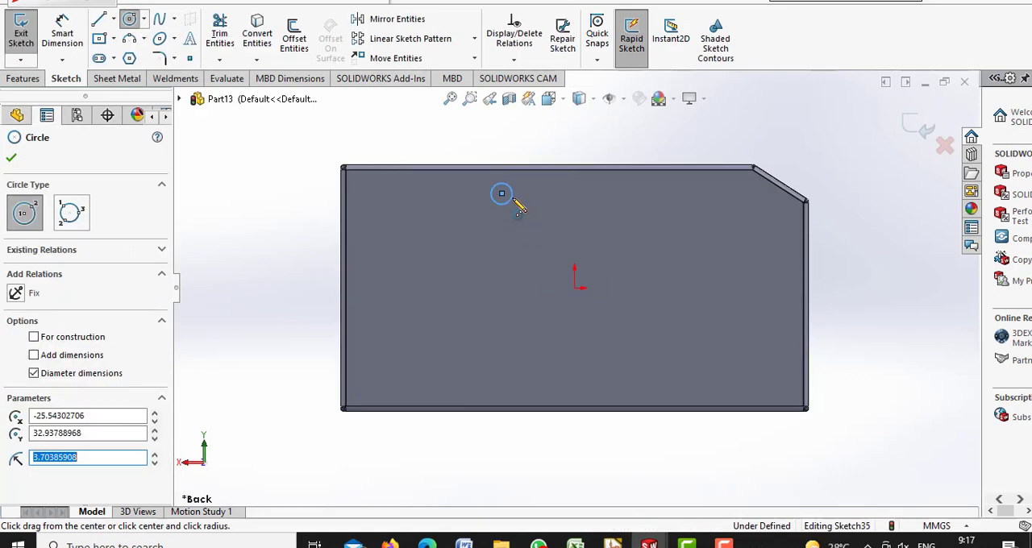
click(80, 34)
click(510, 200)
click(545, 208)
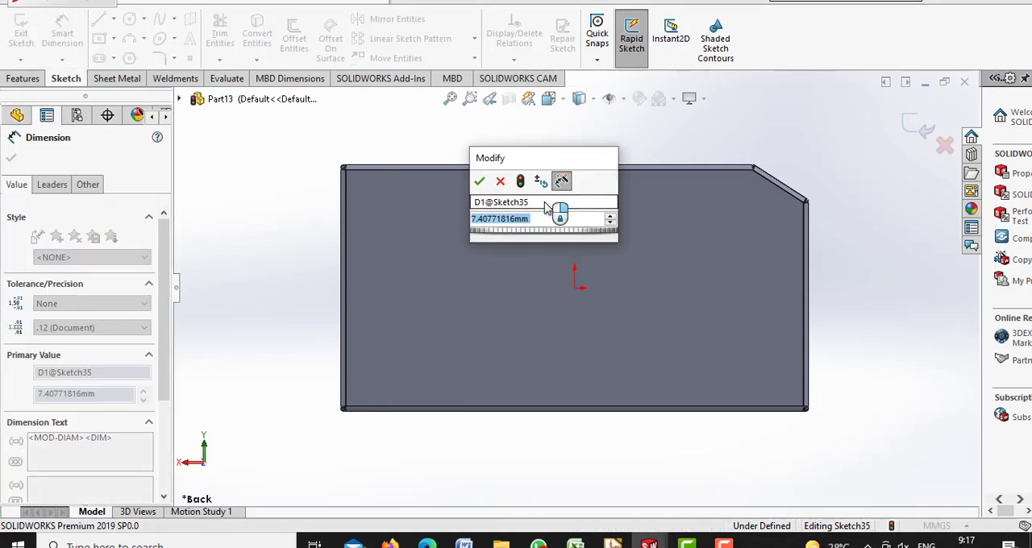
text(3.5)
key(Return)
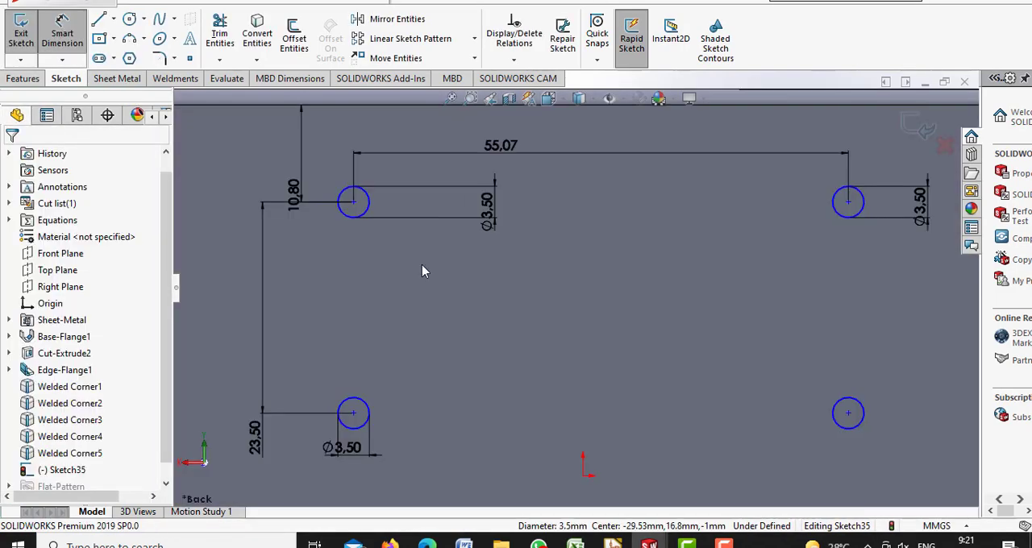
Dimension the lower hole pair 55.07 mm apart and the vertical spacing of the right-hand pair to 23.50 mm
click(355, 428)
click(839, 430)
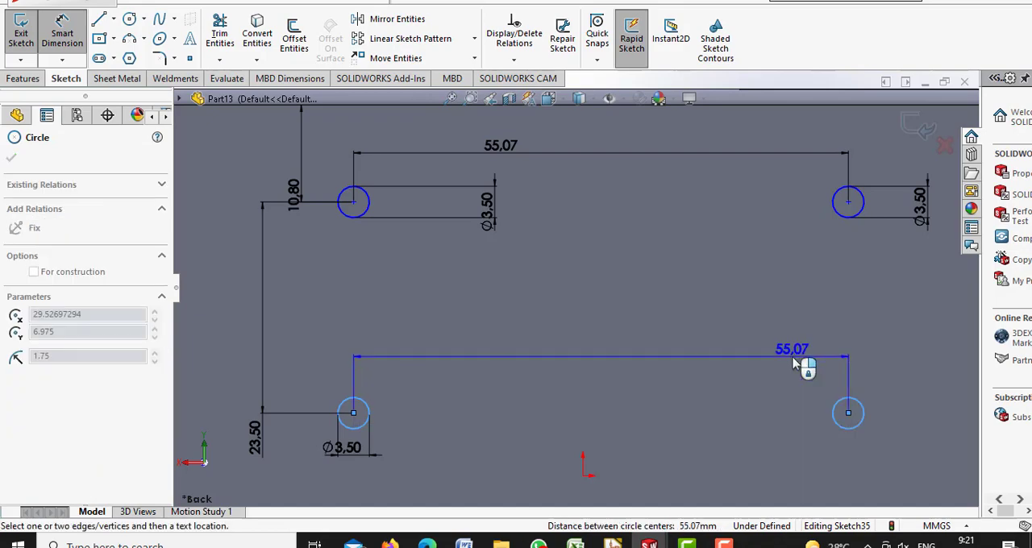
click(804, 362)
key(Return)
click(864, 421)
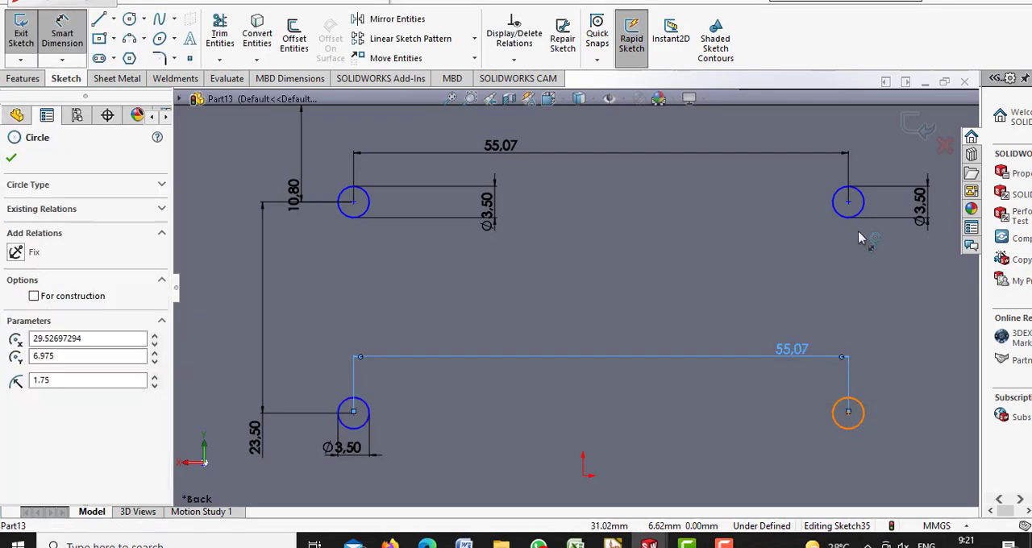
click(853, 216)
click(896, 339)
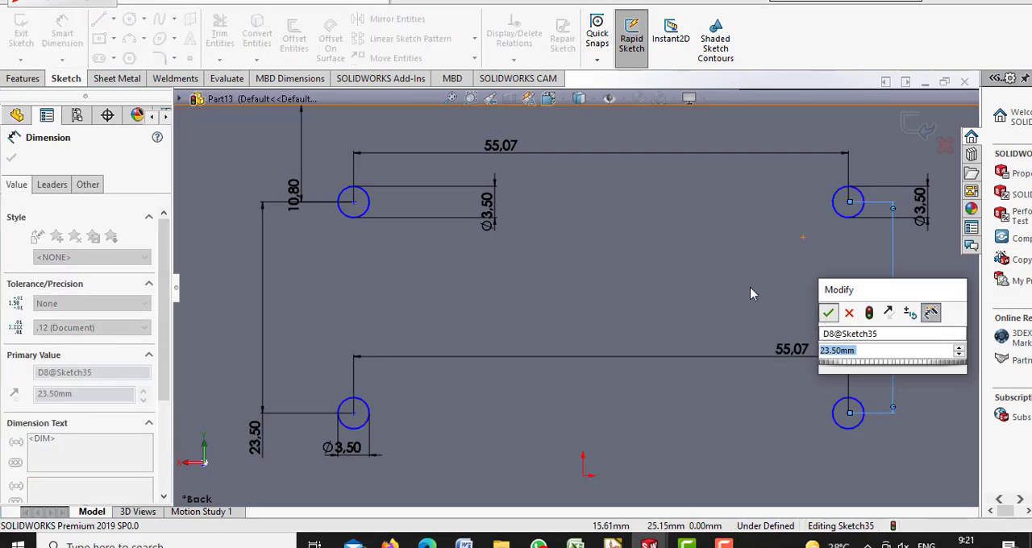
key(Return)
Dimension the lower-right corner hole to 2.2 mm diameter, 3.81 mm from the bottom edge, and locate it from the side edge
click(451, 98)
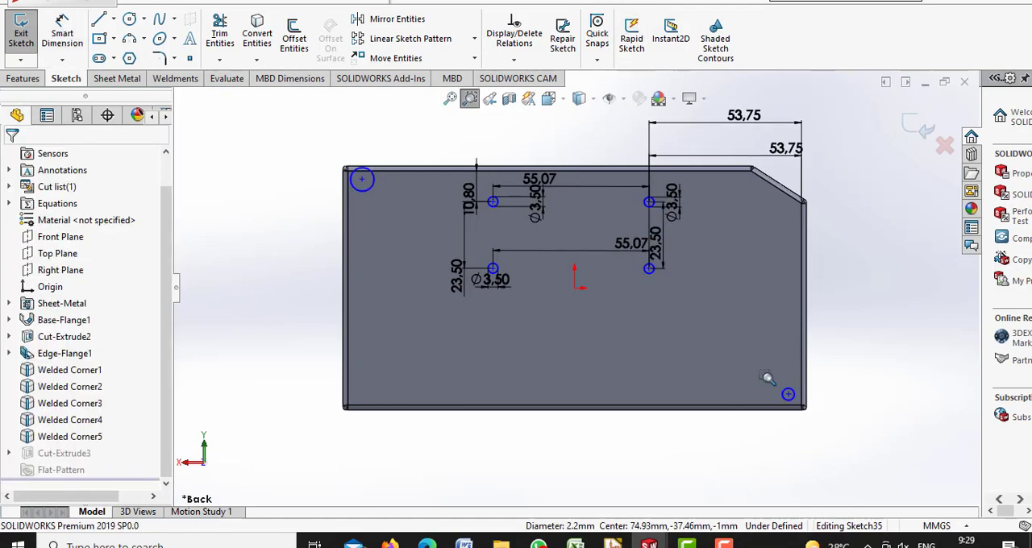
scroll(563, 300, down, 5)
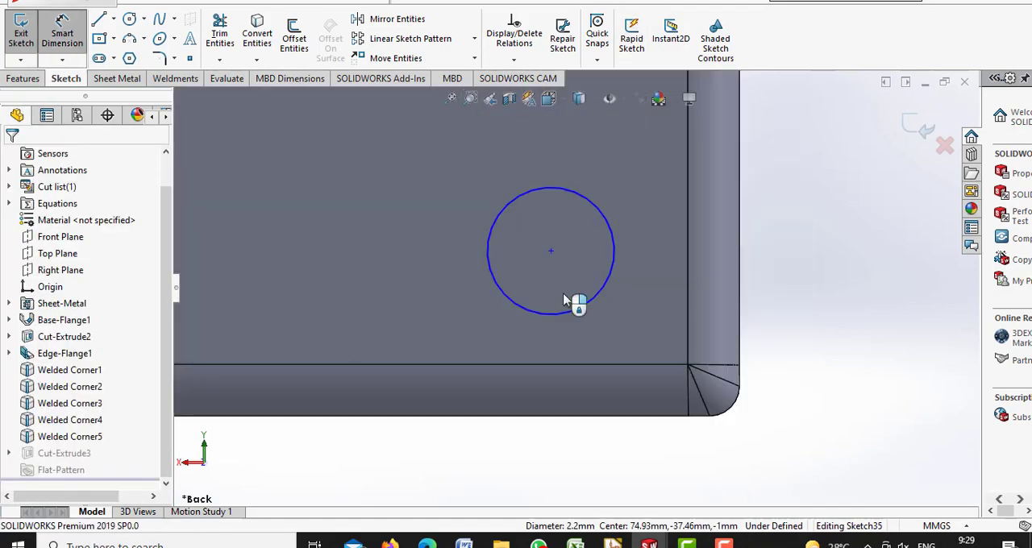
click(580, 307)
click(793, 267)
text(2.2)
key(Return)
click(472, 313)
key(Return)
click(583, 257)
click(591, 150)
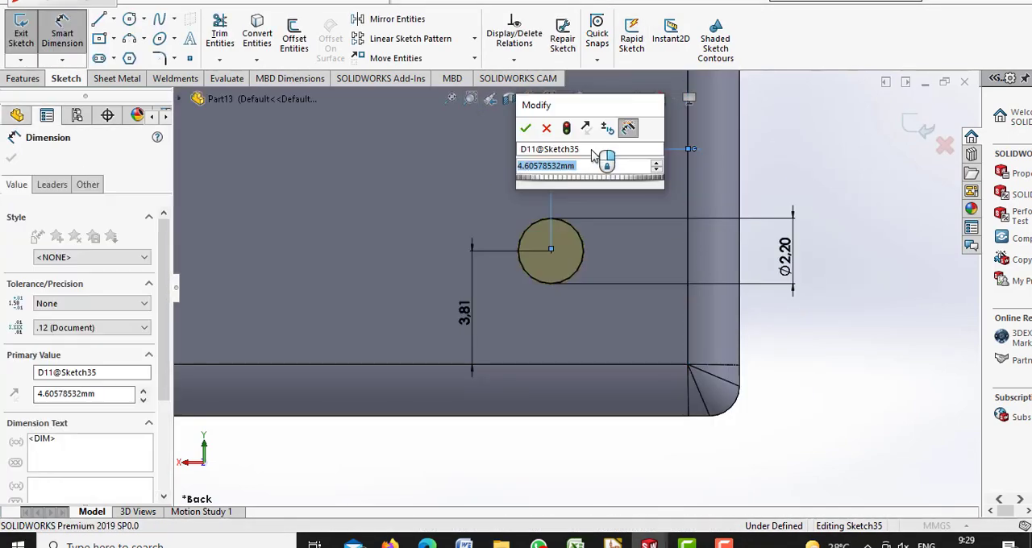
text(3)
key(Return)
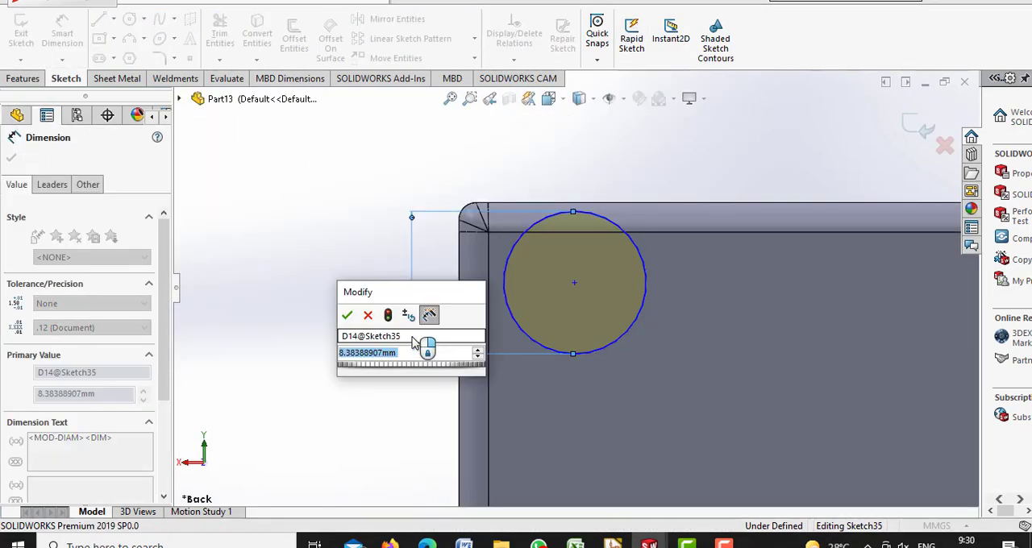
Set the upper-left corner hole to 2.2 mm diameter and place its center 3.8 mm from the top edge
text(2.2)
key(Return)
click(585, 297)
click(609, 232)
click(630, 158)
text(3.8)
key(Return)
Place the upper-left corner hole's center 6.35 mm from the plate's left edge and finish dimensioning
click(560, 305)
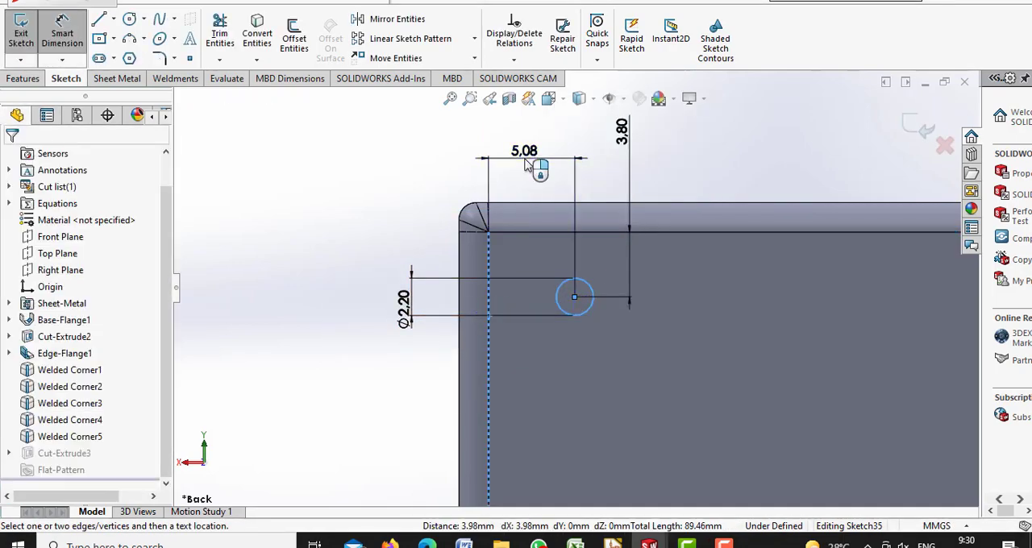
click(525, 164)
text(6.35)
key(Return)
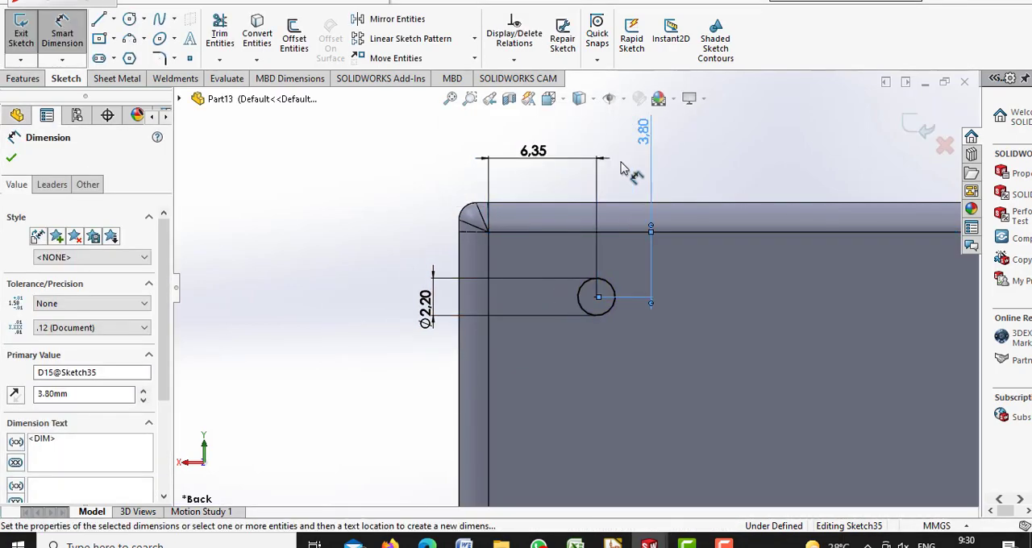
key(Return)
click(11, 158)
click(450, 99)
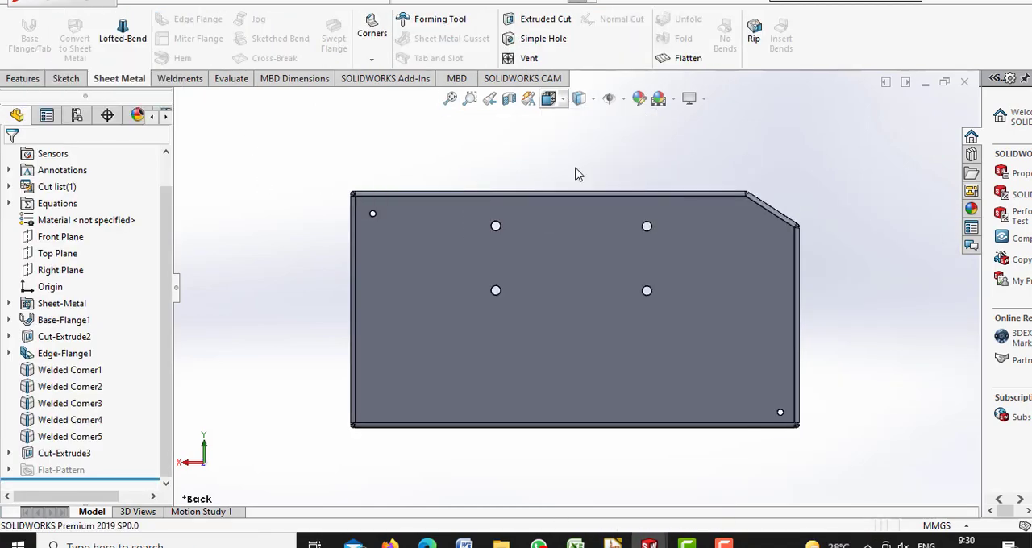
key(ctrl+1)
drag(743, 327, 742, 327)
right_click(485, 123)
click(537, 191)
drag(597, 266, 856, 250)
right_click(856, 250)
Save the part as bagian bawah
key(ctrl+s)
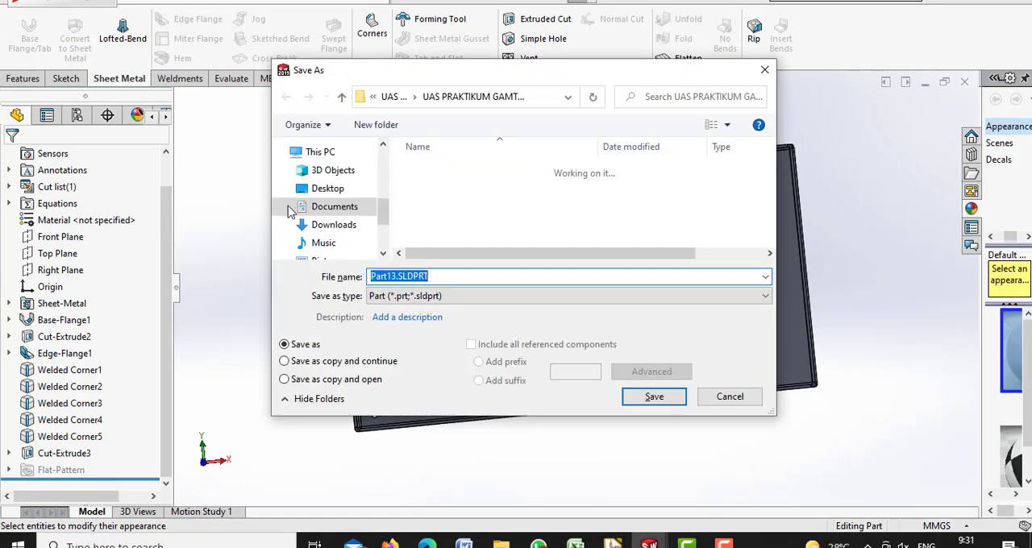
text(bagian bawah)
key(Return)
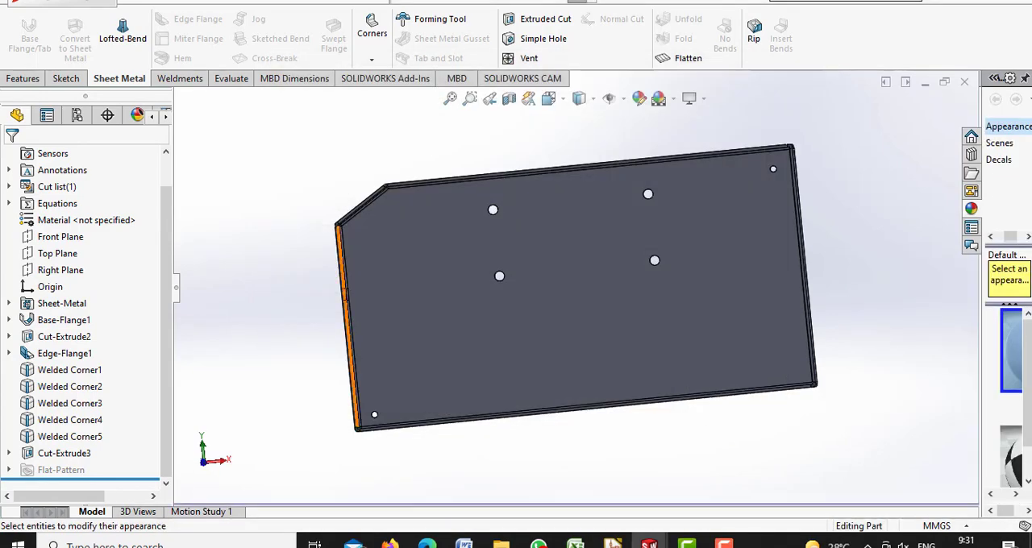
Create a new part and sketch a center rectangle about 182 by 100 mm around the origin on the Front Plane
key(ctrl+n)
double_click(455, 239)
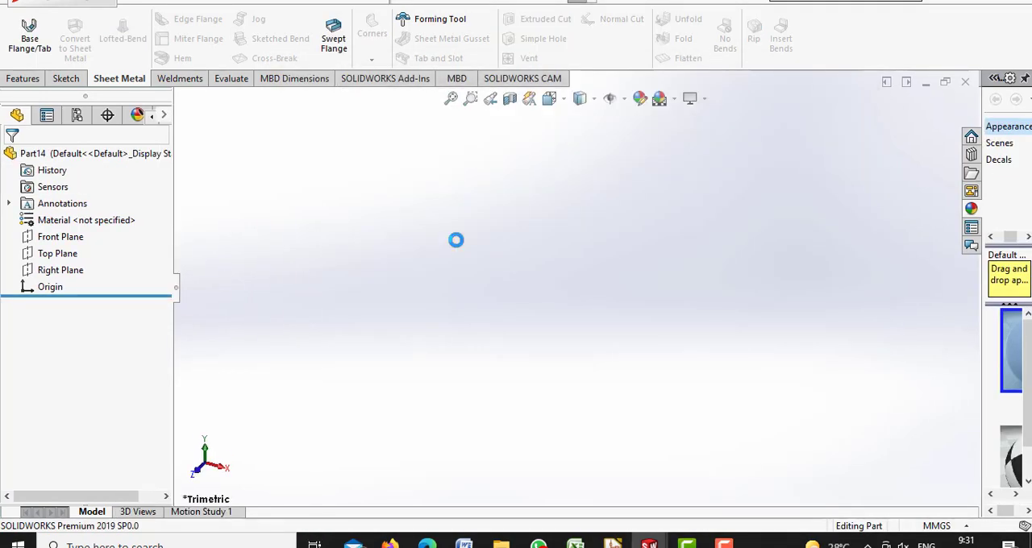
click(66, 78)
click(21, 33)
click(460, 174)
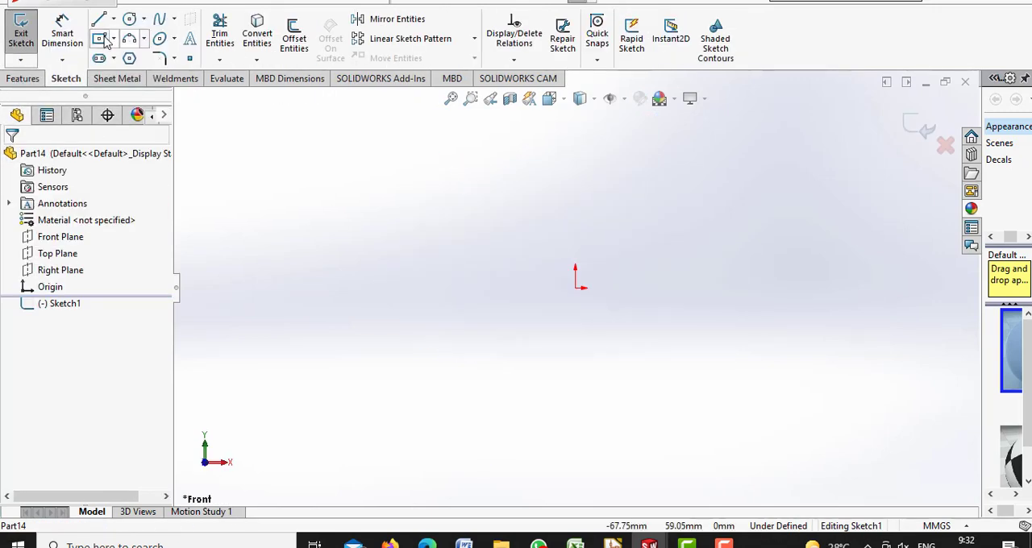
click(99, 38)
click(574, 288)
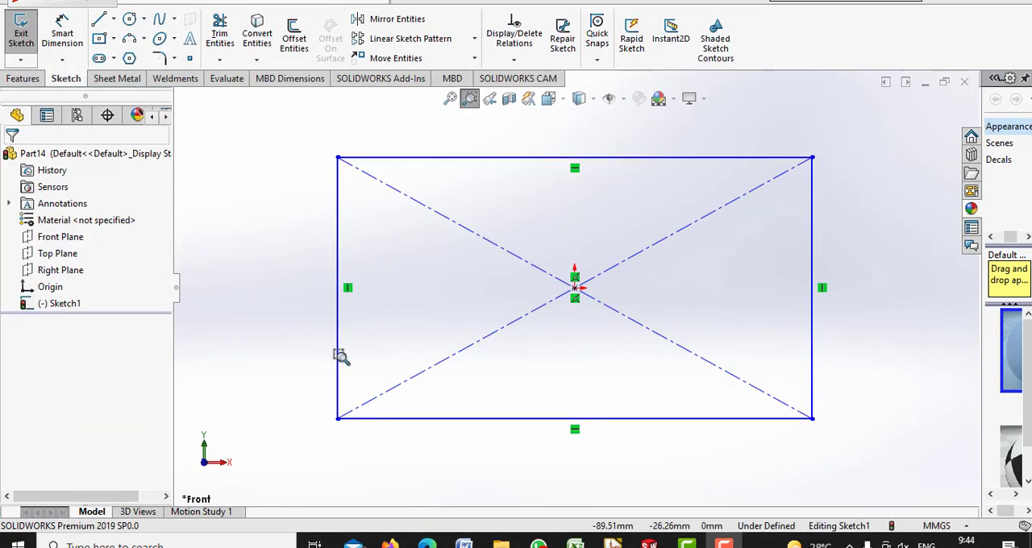
Dimension the rectangle to 163.49 mm wide and 86.02 mm high
click(62, 32)
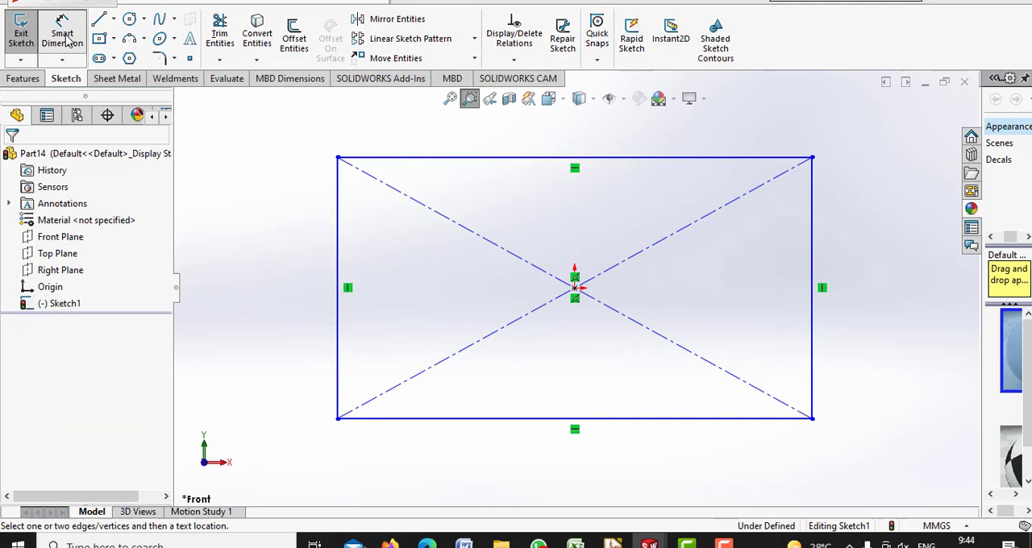
click(405, 158)
click(405, 144)
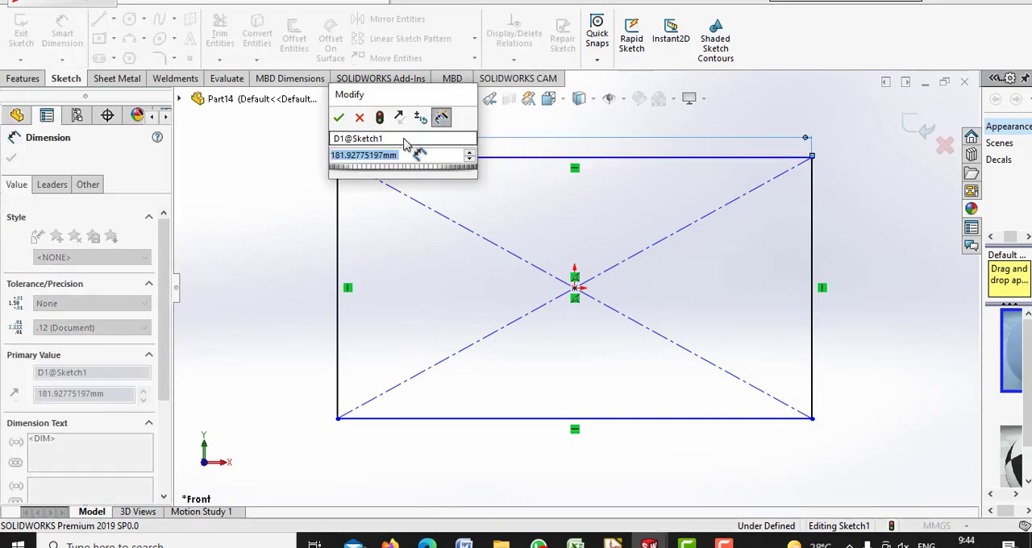
text(163,49)
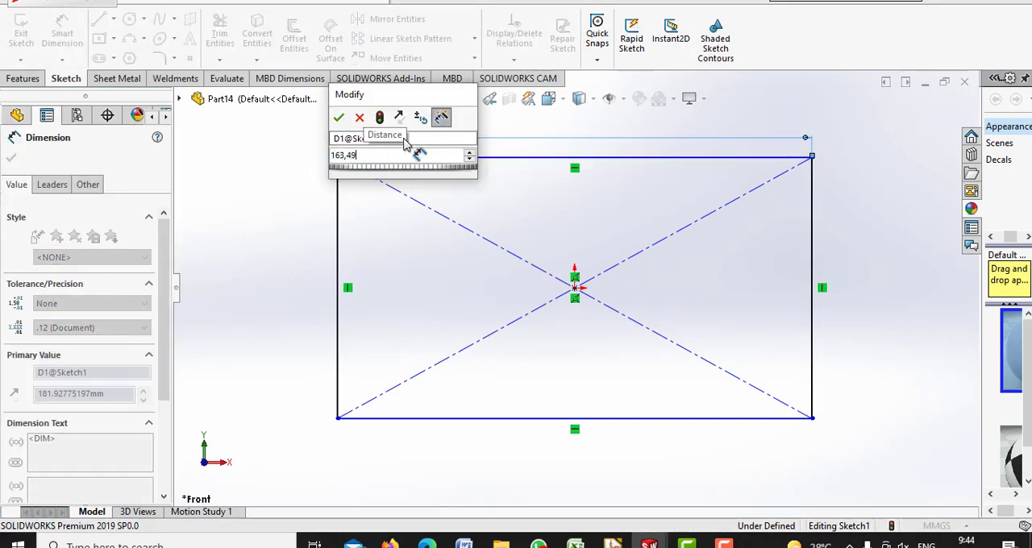
key(Return)
click(339, 258)
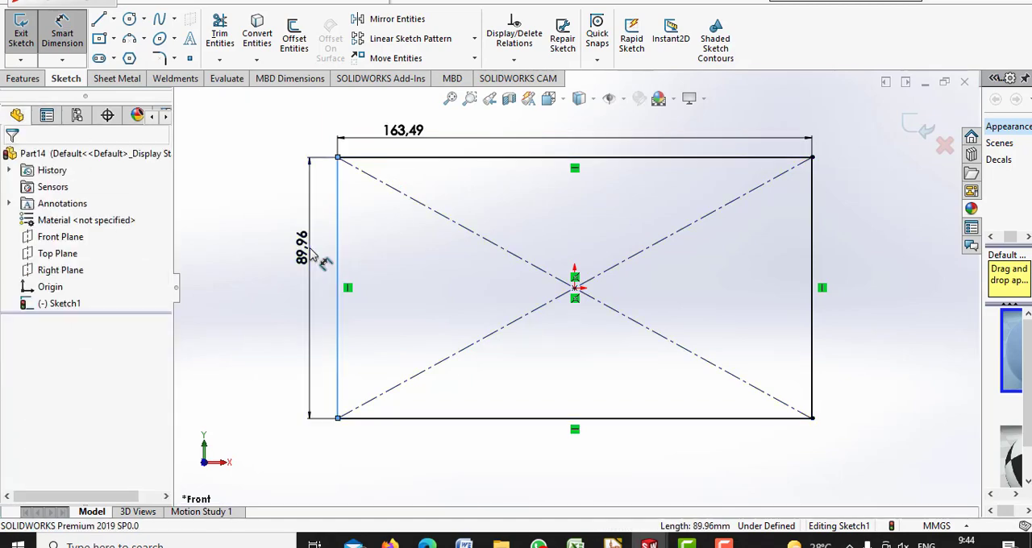
click(311, 256)
text(86,02)
key(Return)
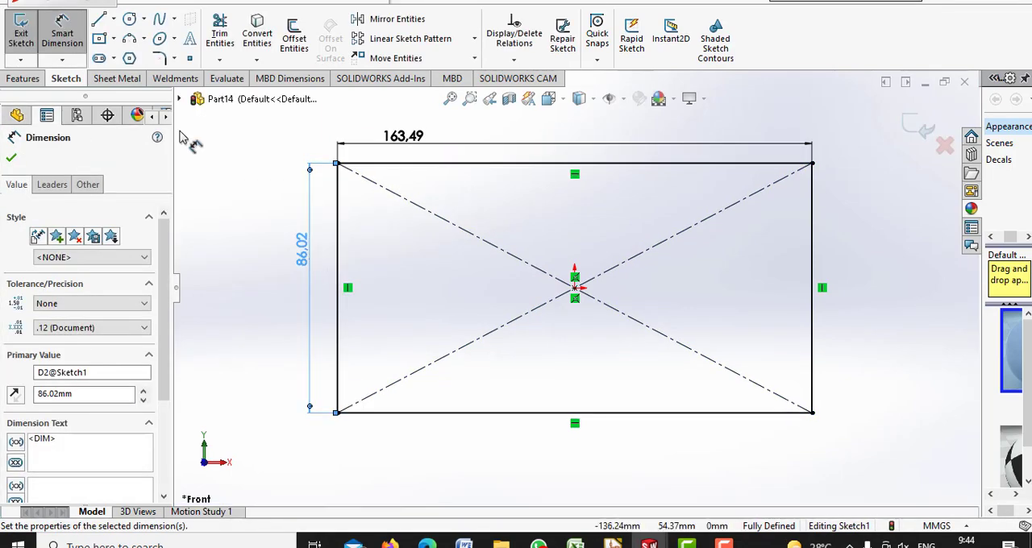
Create a sheet metal base flange from the dimensioned rectangle sketch
click(138, 79)
click(29, 37)
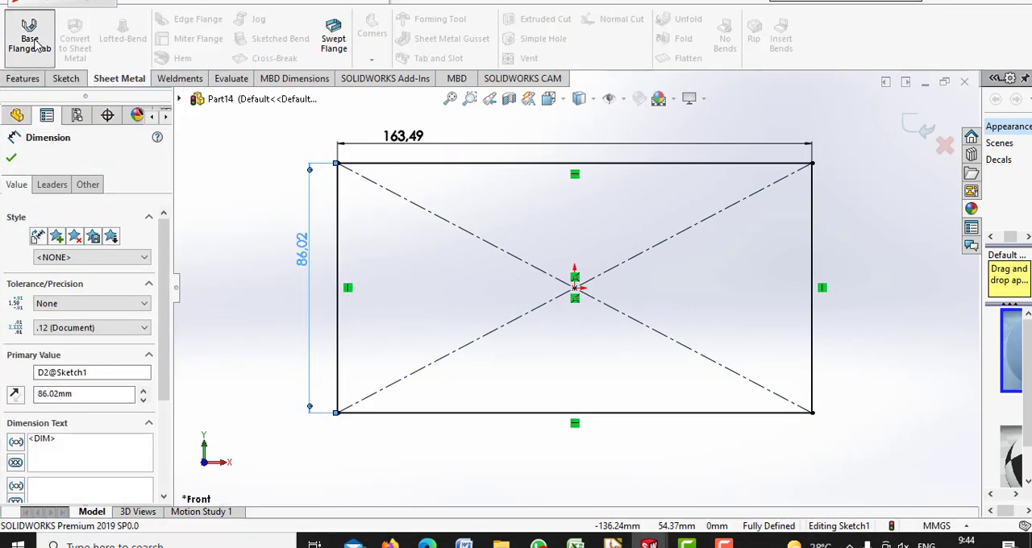
click(11, 159)
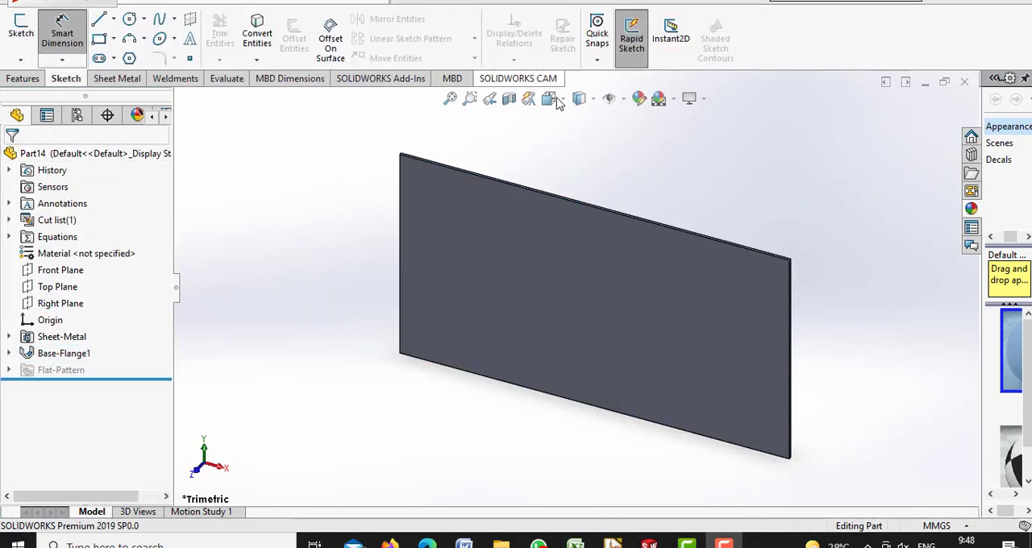
Sketch a closed triangle about 27 mm wide across the plate's upper-left corner on its front face
key(ctrl+1)
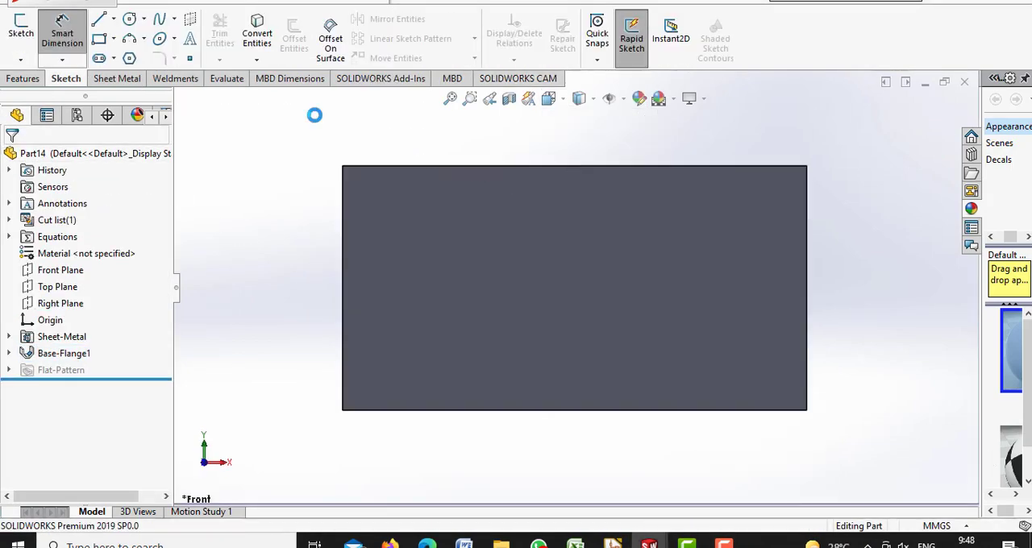
click(21, 32)
click(98, 21)
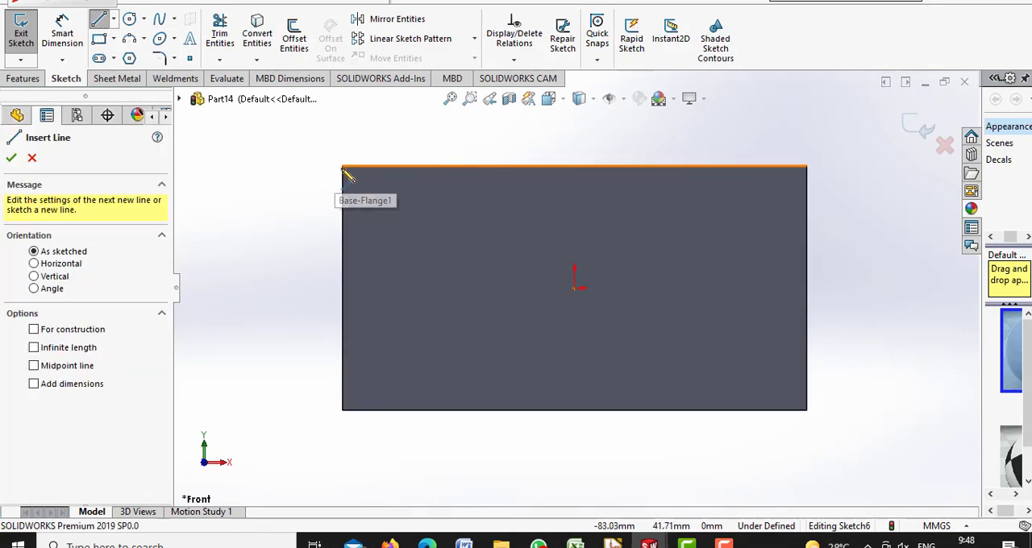
click(342, 226)
click(419, 166)
click(63, 36)
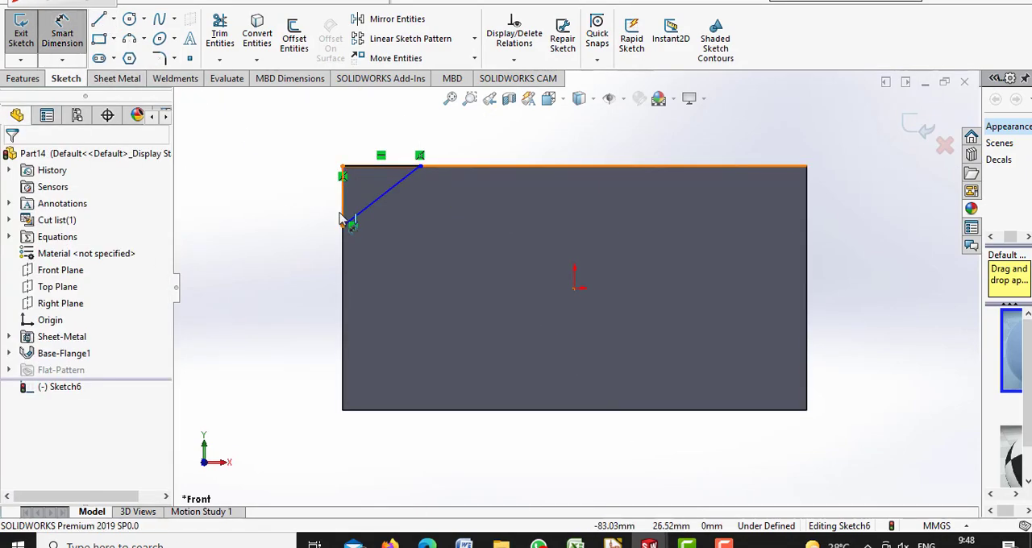
Dimension the corner triangle 12.13 mm high and 18.85 mm wide, and add a driven width dimension
click(351, 220)
click(311, 202)
text(12.13)
key(Return)
click(382, 181)
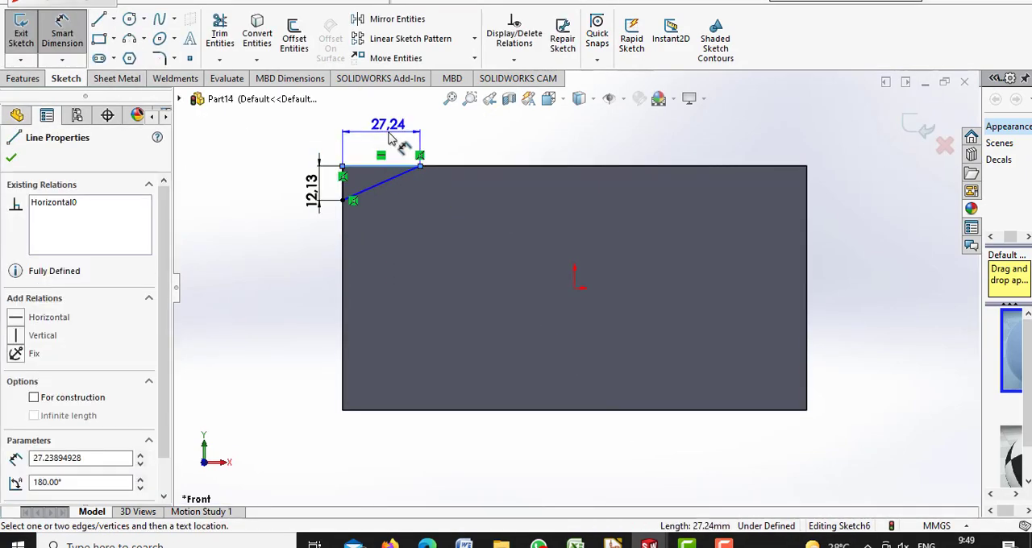
click(375, 127)
text(18.85)
key(Return)
click(387, 193)
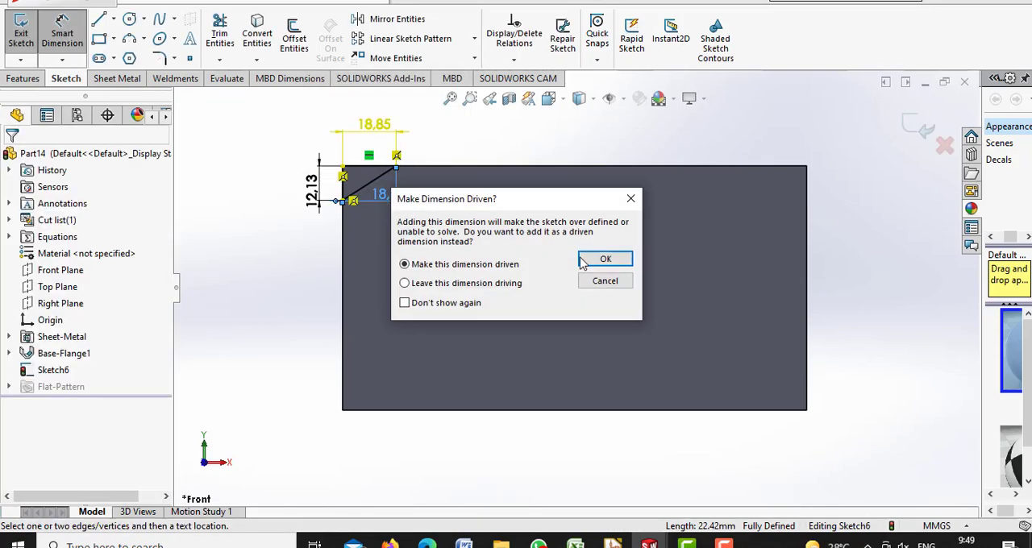
click(594, 260)
Cut the triangular profile out of the plate's upper-left corner with an extruded cut
click(119, 78)
click(532, 18)
click(11, 157)
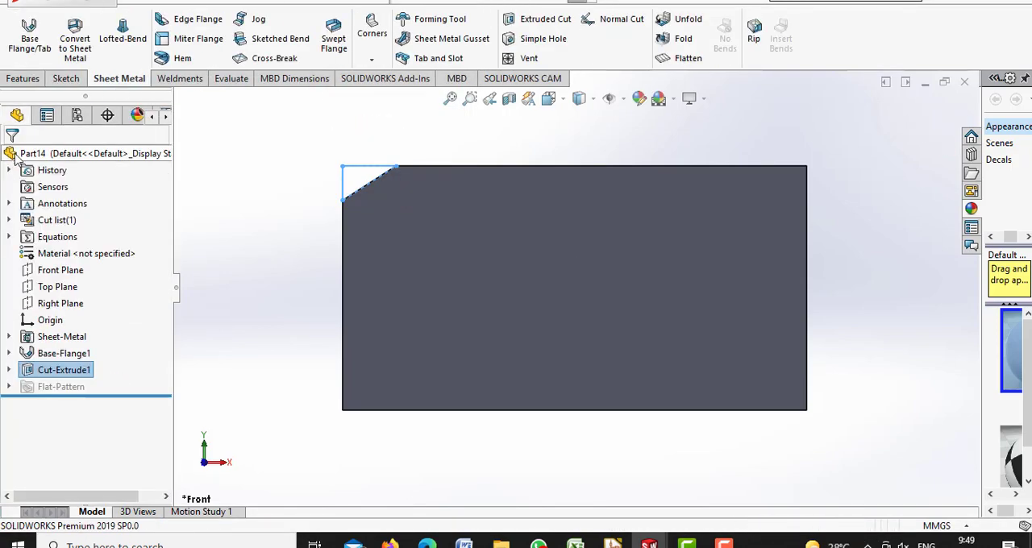
Sketch a corner rectangle on the plate's front face, inset slightly from all four outer edges
click(66, 79)
click(99, 39)
click(799, 404)
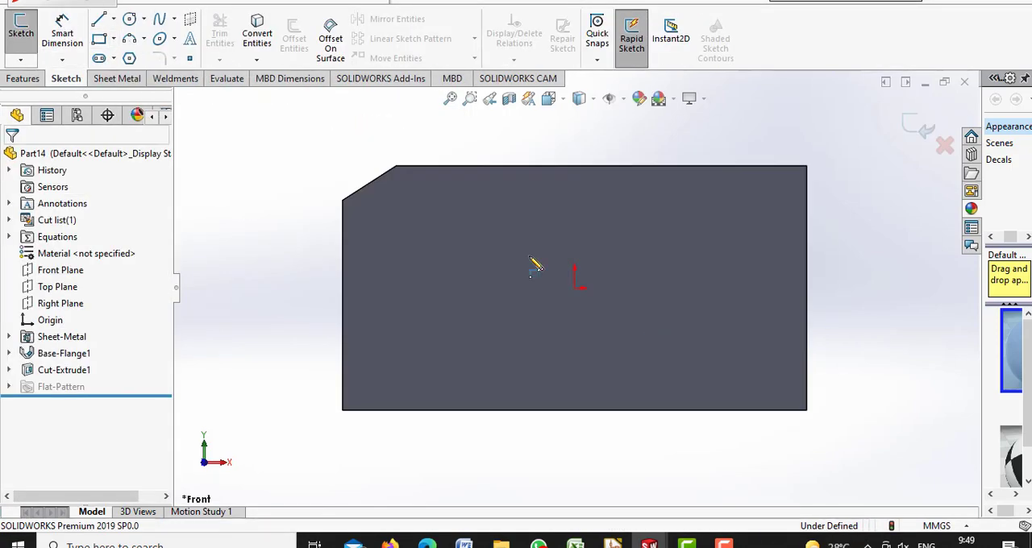
click(798, 401)
click(351, 173)
Dimension the inset rectangle to 160.2 mm wide and 82.55 mm high
click(62, 34)
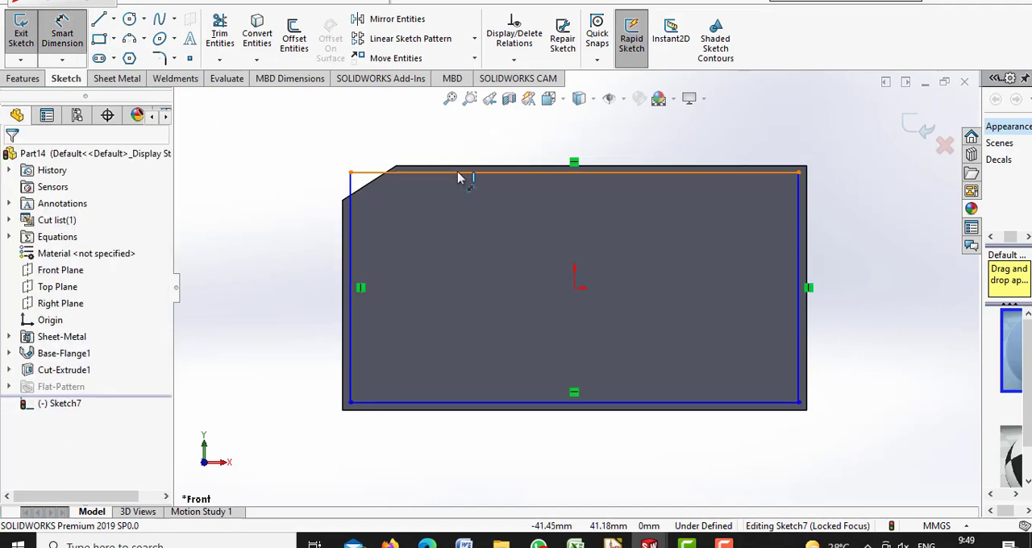
click(458, 174)
click(458, 142)
text(160.2)
key(Return)
click(350, 244)
click(324, 258)
text(82.55)
key(Return)
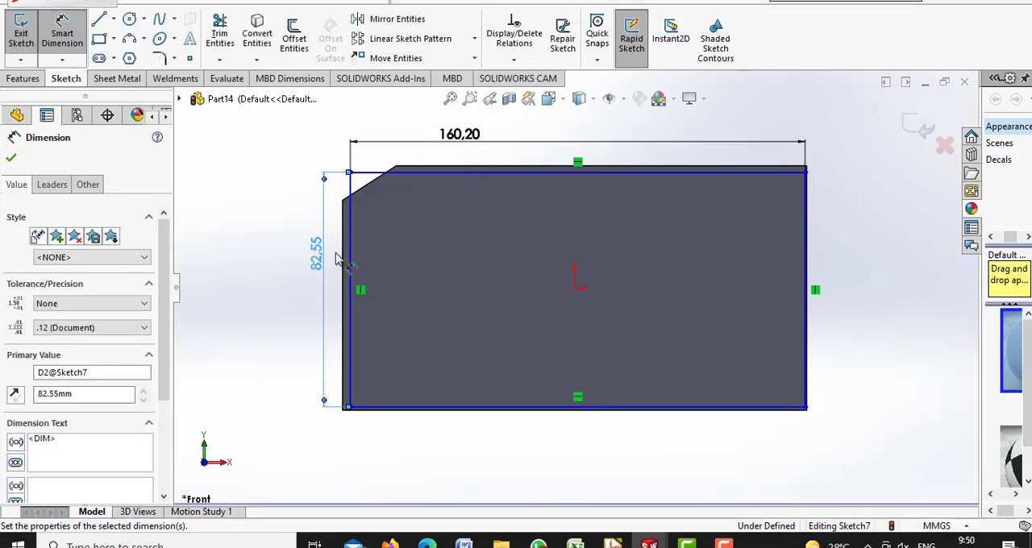
Place the inset rectangle's top line 1.74 mm from the plate's upper edge and add a driven dimension for the lower gap
click(676, 172)
click(676, 166)
click(851, 173)
text(1.74)
key(Return)
click(676, 410)
click(874, 434)
click(604, 259)
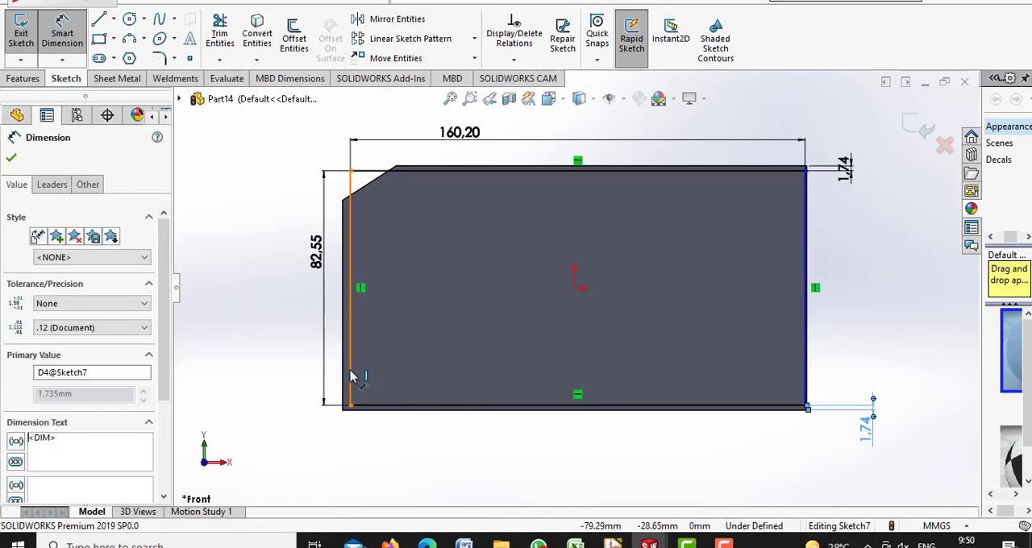
Place the inset rectangle's left line 1.645 mm from the plate's left edge and add a driven dimension for the right gap
click(350, 373)
click(343, 452)
text(1.645)
key(Return)
click(801, 361)
click(814, 443)
click(604, 259)
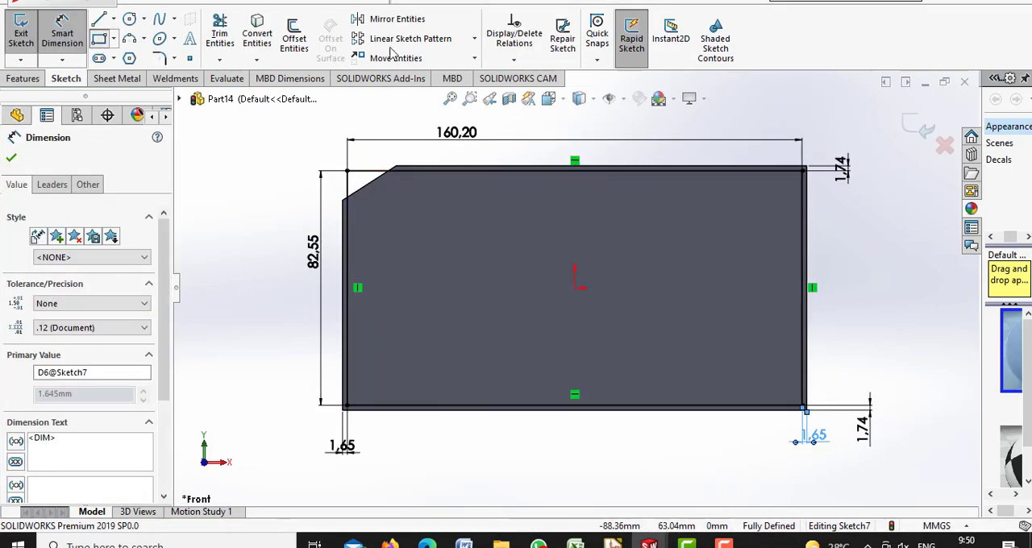
Sketch an upper rectangle about 79 mm wide, a long lower one about 10 mm high, and small circles near the lower-left and upper-right corners
key(Escape)
click(100, 38)
click(384, 352)
click(781, 381)
key(Escape)
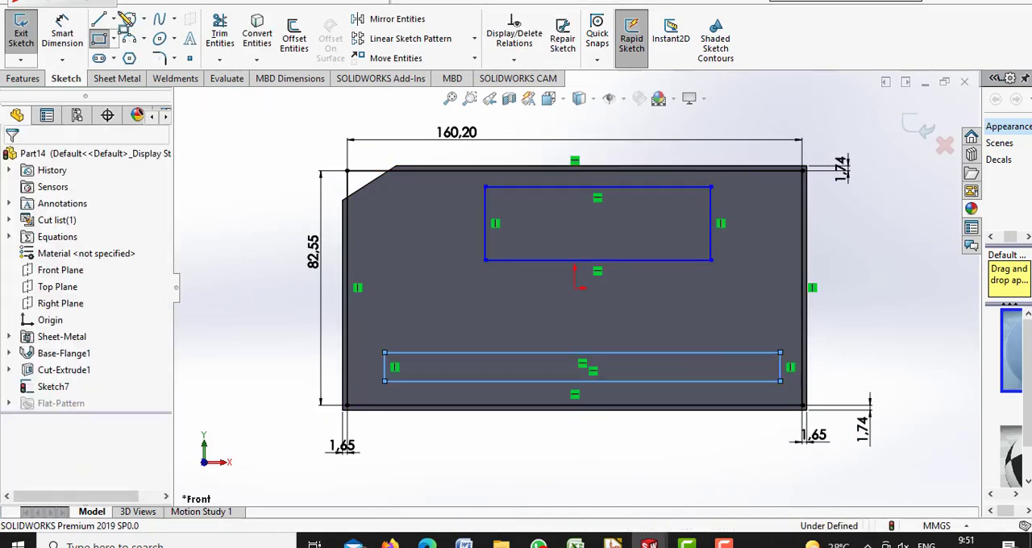
click(362, 394)
Dimension the upper window rectangle to 107.7 mm wide and 38.13 mm high
click(62, 33)
click(524, 188)
click(521, 157)
text(107.7)
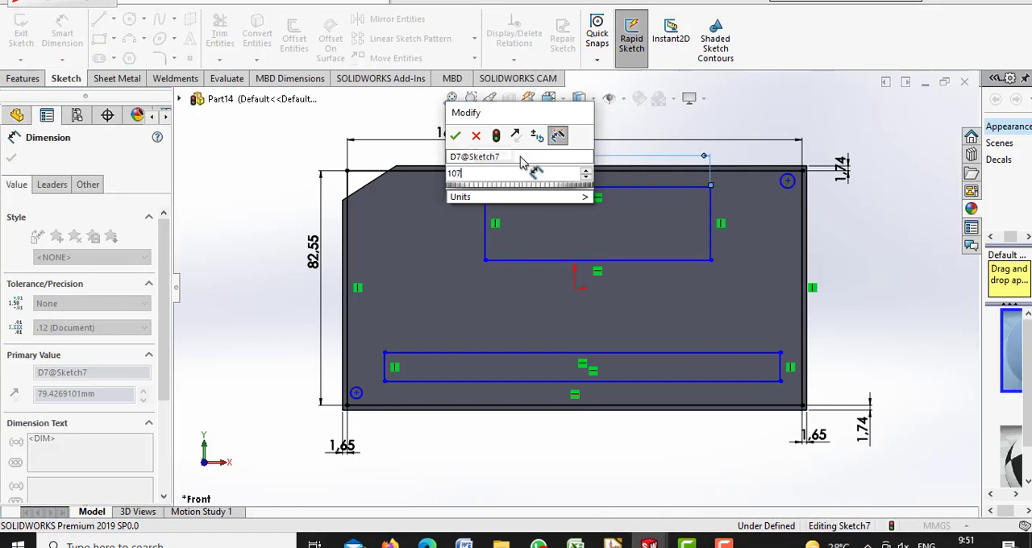
key(Return)
click(485, 234)
click(466, 240)
text(38.13)
key(Return)
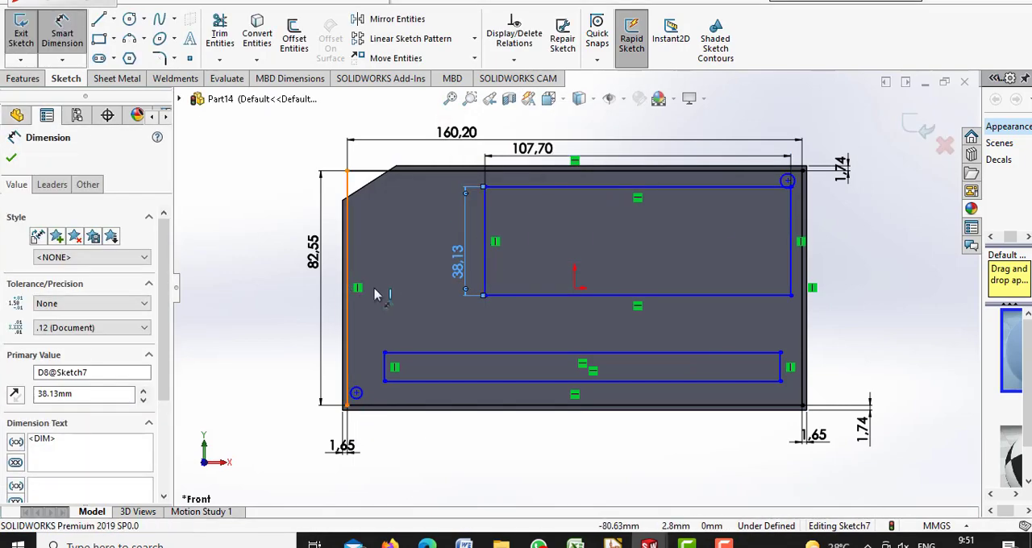
Position the upper window rectangle 27.43 mm from the inset rectangle's left line and 3.8 mm below its top line
click(484, 278)
click(444, 314)
text(27,43)
key(Return)
click(552, 187)
click(576, 170)
click(747, 121)
text(3,8)
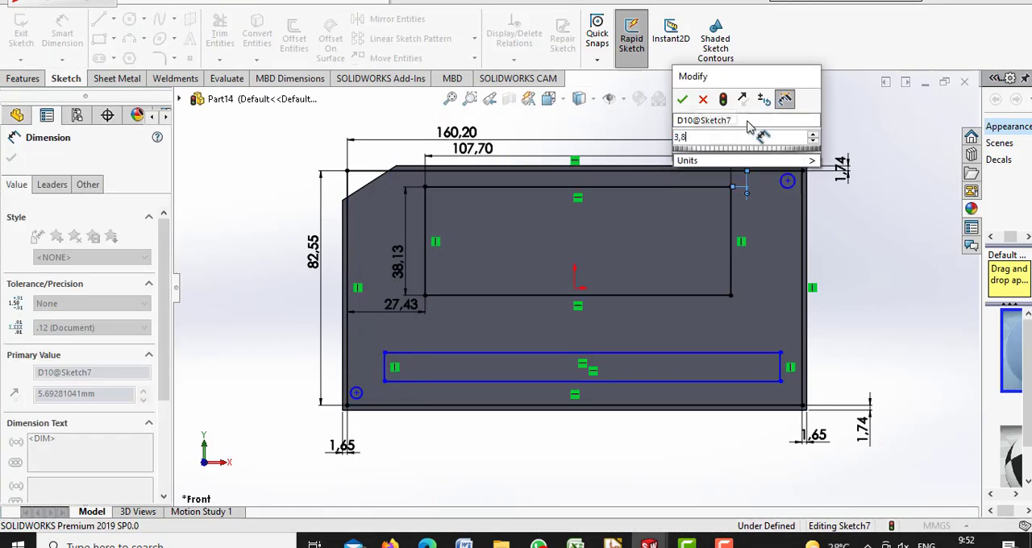
key(Return)
Dimension the long lower rectangle to 152.4 mm wide and 6.35 mm high
click(703, 352)
click(700, 339)
text(152,4)
key(Return)
click(385, 368)
click(373, 372)
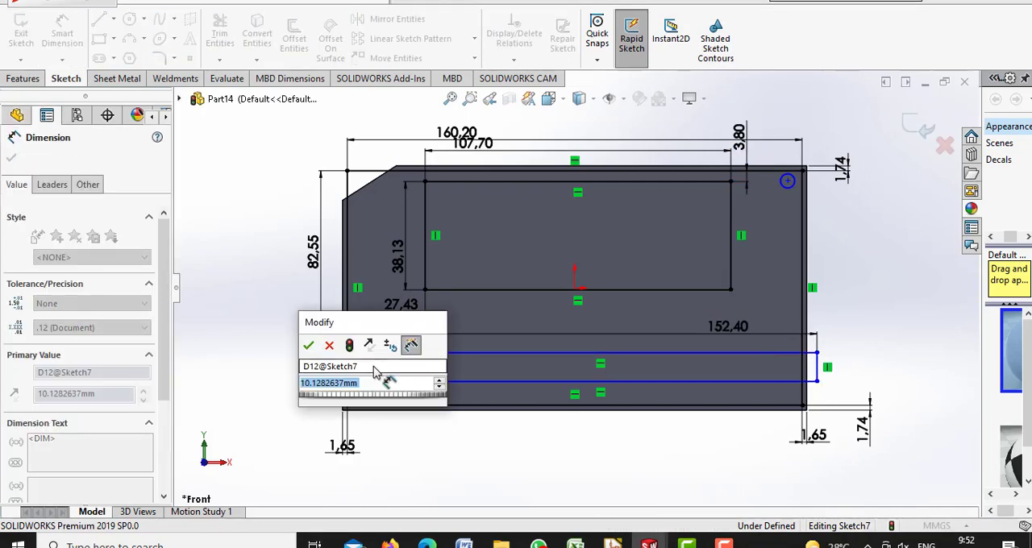
text(6,35)
key(Return)
Position the lower rectangle 5.72 mm from the inset rectangle's left line and add a driven dimension for its right gap
click(385, 362)
click(348, 368)
click(289, 356)
text(5,72)
key(Return)
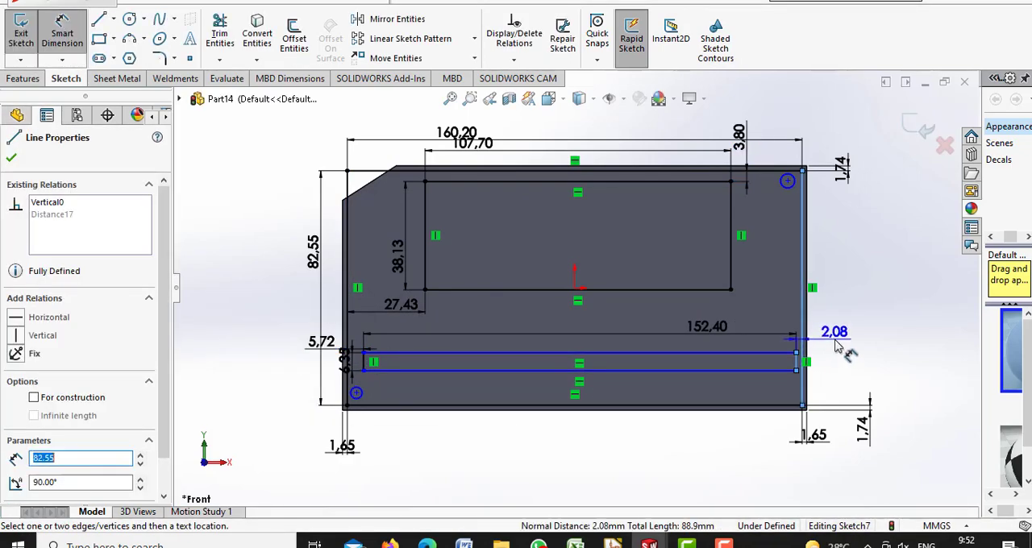
click(839, 345)
key(Return)
Place the lower rectangle 8.25 mm above the inset rectangle's bottom line and add a driven dimension between it and the upper window
click(541, 370)
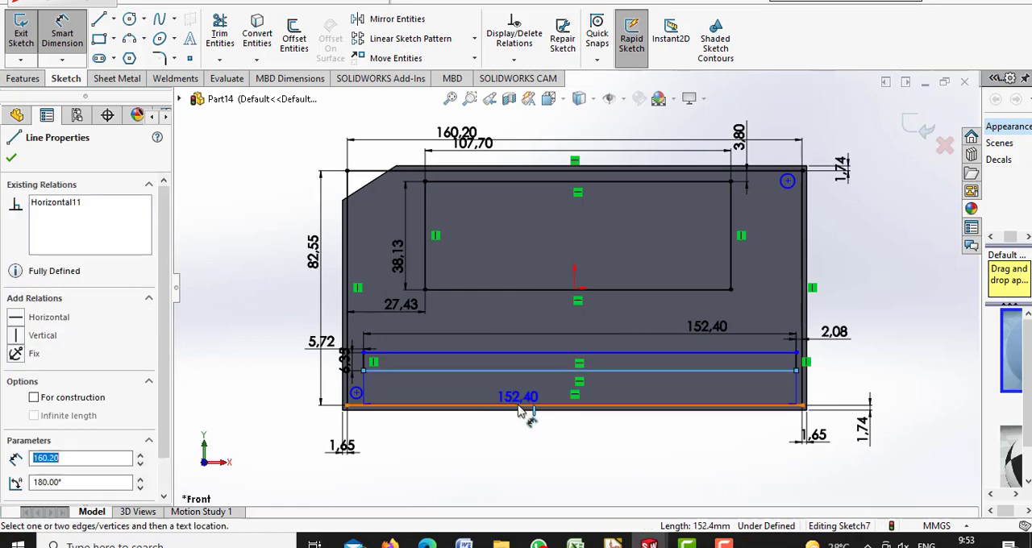
click(523, 405)
click(632, 441)
text(8,25)
key(Return)
click(547, 363)
click(519, 290)
click(511, 337)
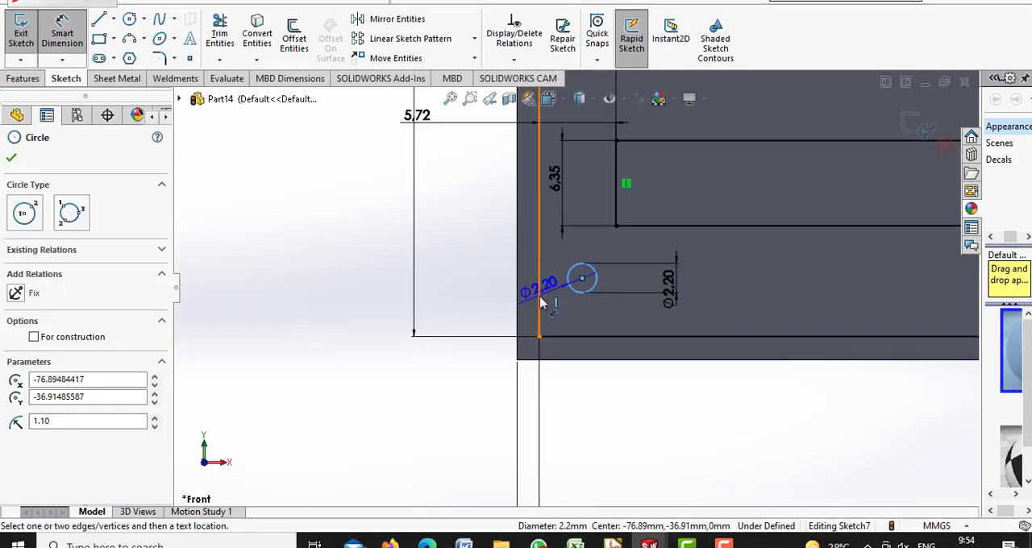
Position the lower-left circle's center 5.08 mm from the inset rectangle's left line and 3.81 mm above its bottom line
click(540, 297)
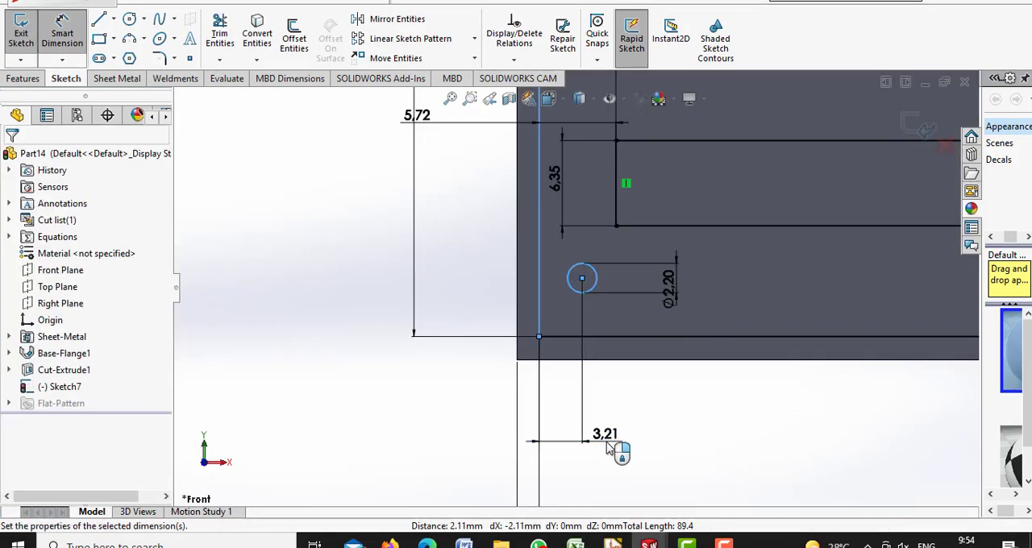
click(607, 443)
text(5,08)
key(Return)
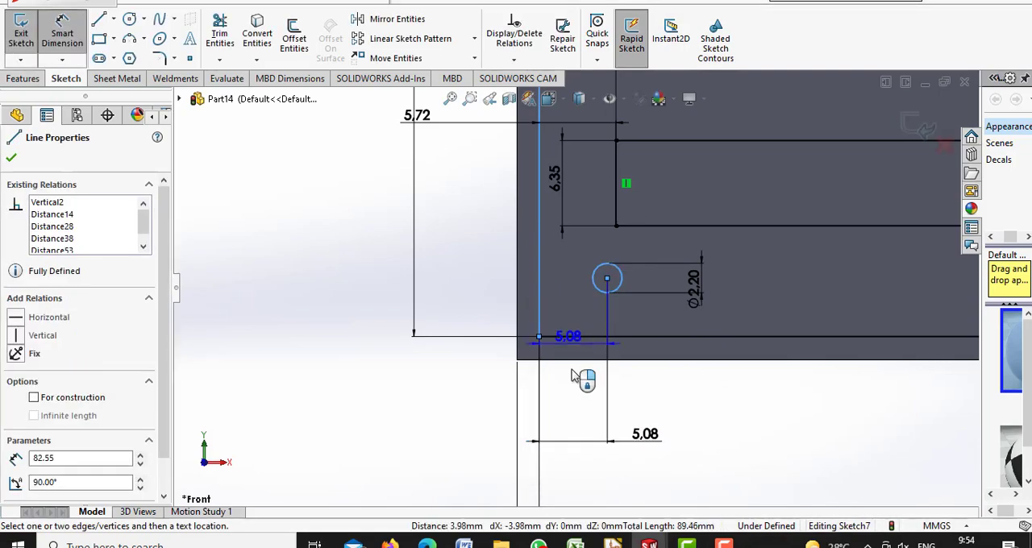
click(586, 326)
key(Return)
click(610, 291)
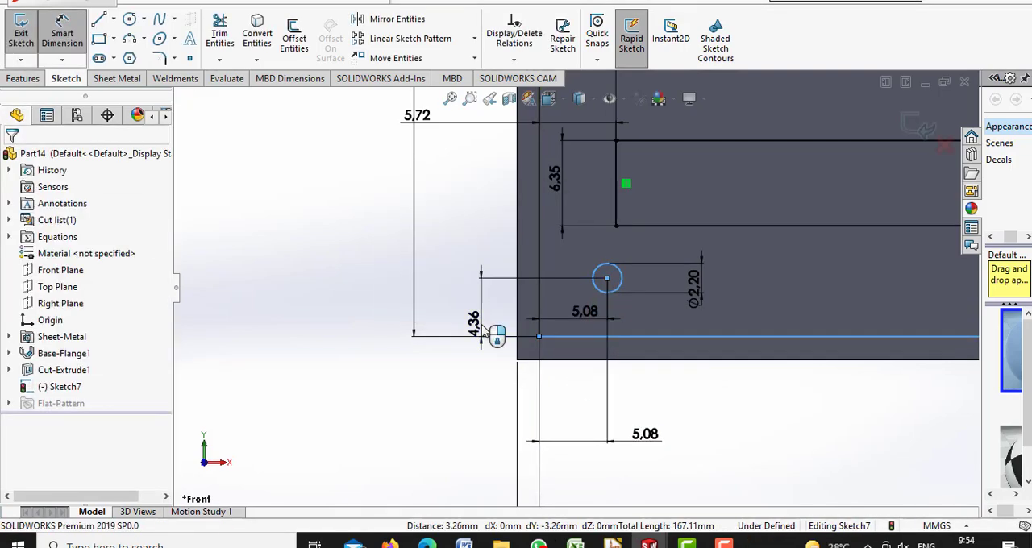
click(484, 332)
text(3,81)
click(416, 303)
Delete the four lines of the inset reference rectangle, accepting the removal of their associated dimensions
key(f)
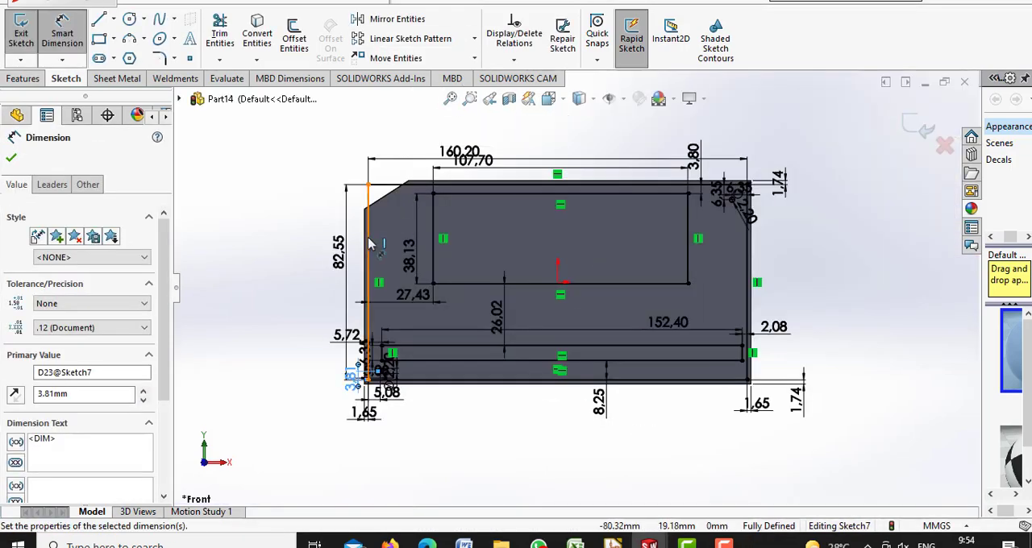
key(Delete)
key(Escape)
click(460, 184)
key(Delete)
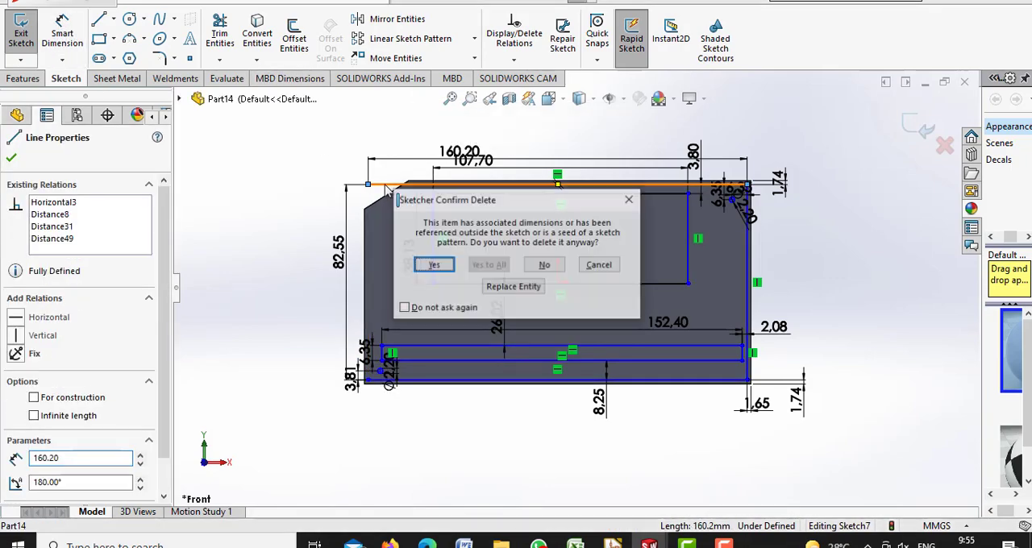
click(436, 265)
click(748, 271)
key(Delete)
click(439, 266)
click(454, 381)
key(Delete)
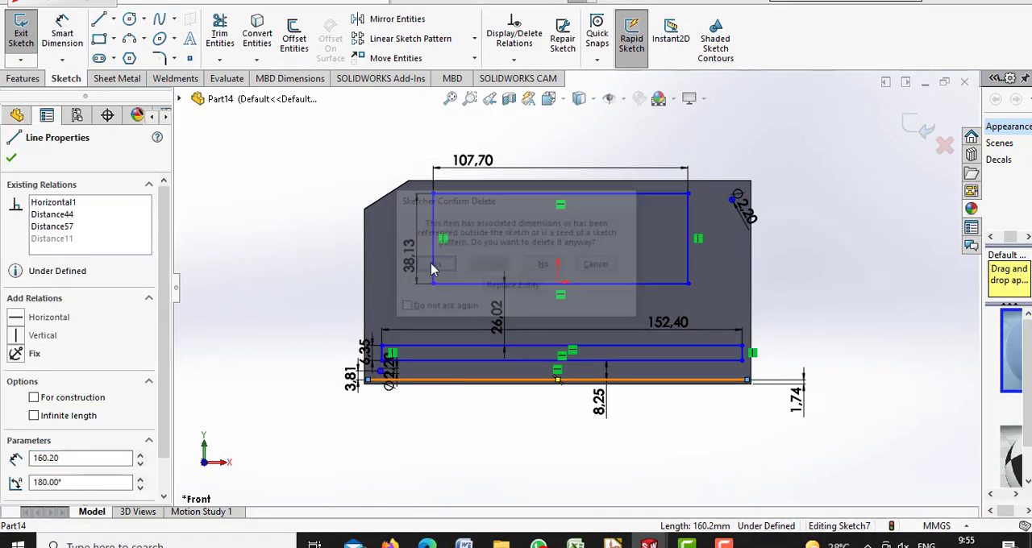
click(439, 266)
Cut the window, the long slot and both corner circles out of the plate with a 10 mm blind extruded cut
click(127, 80)
click(516, 20)
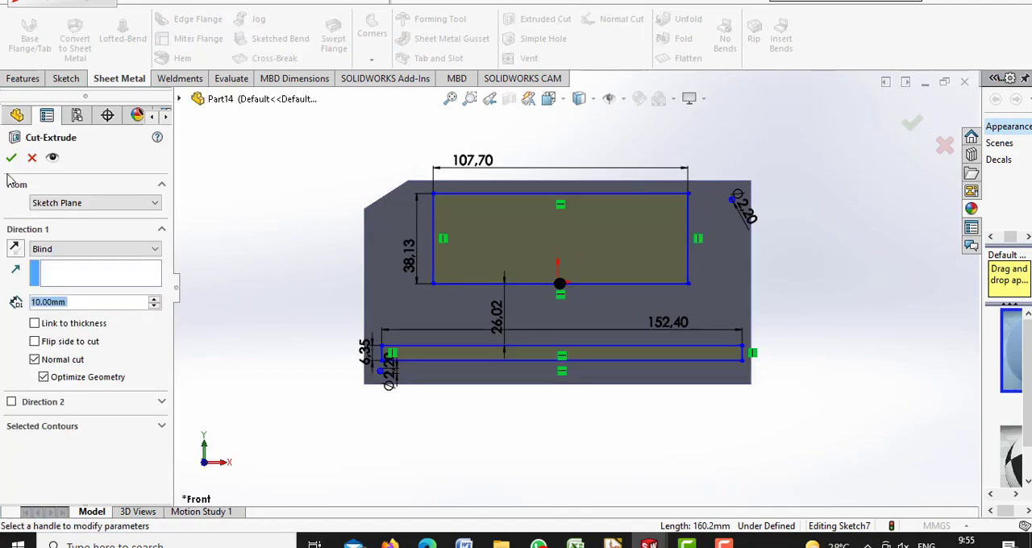
key(Return)
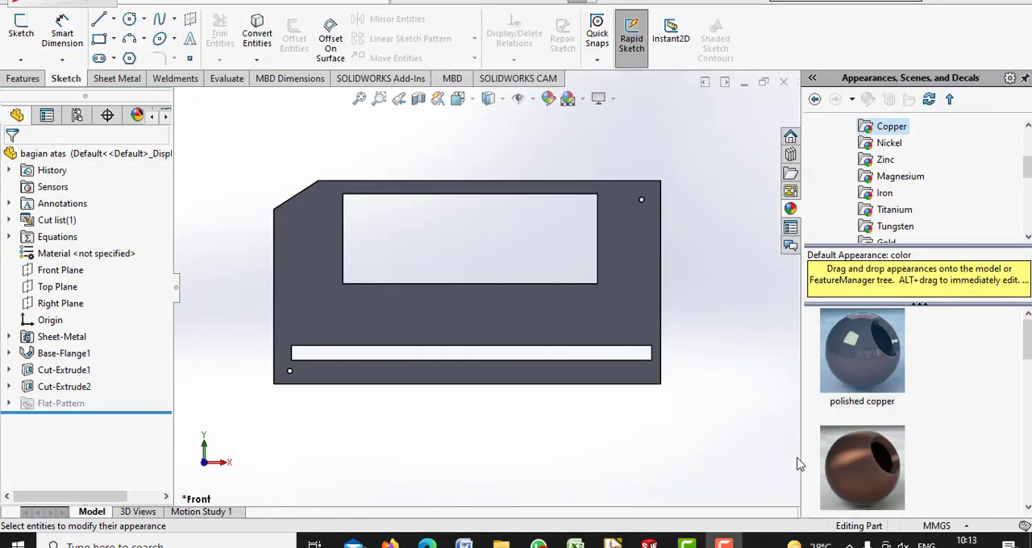
Create a new assembly and place bagian bawah in it as the first component
click(433, 1)
click(583, 249)
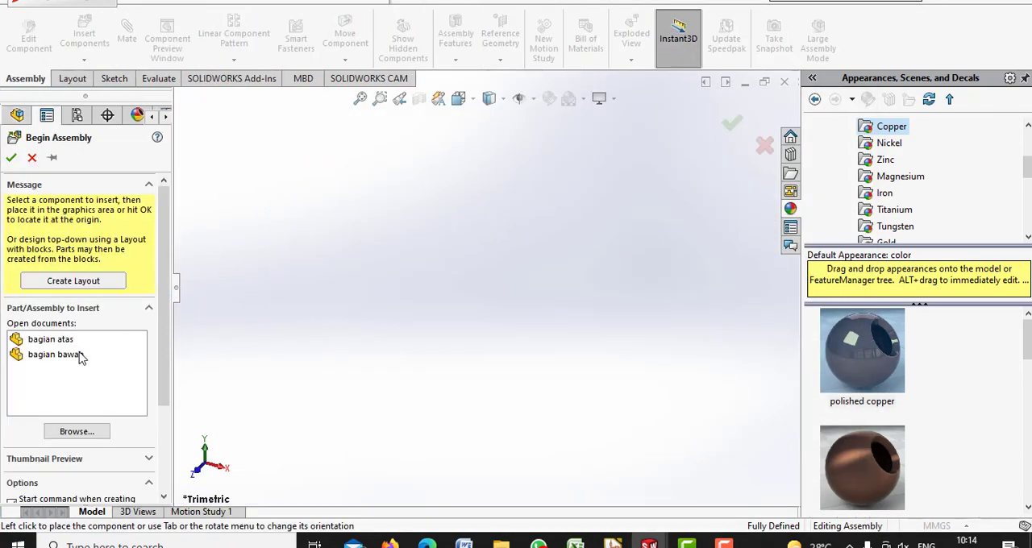
click(81, 355)
click(548, 310)
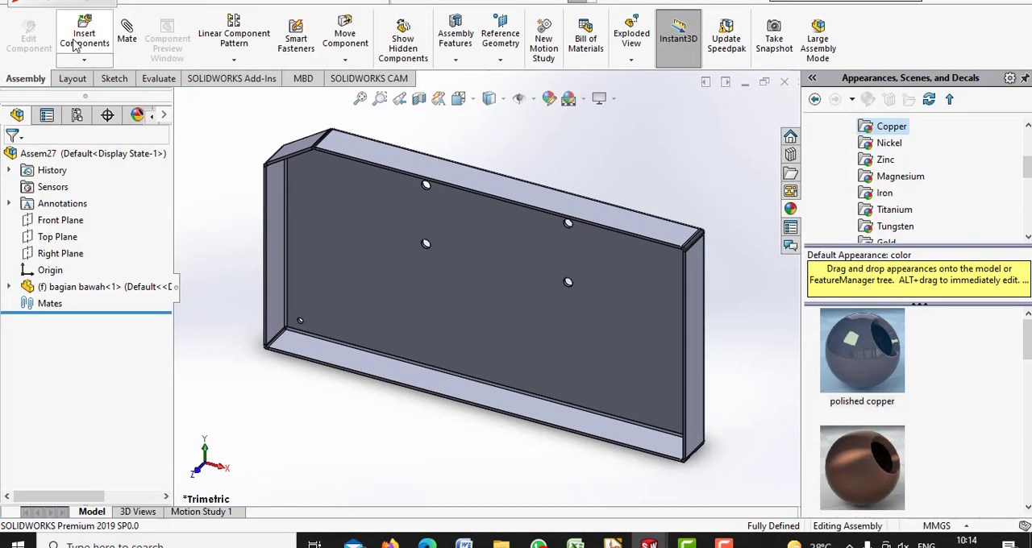
Insert the circuit board file UAS PRAKTIKUM GAMTEK.step into the assembly, using the STEP file type, and place it over bagian bawah
click(81, 39)
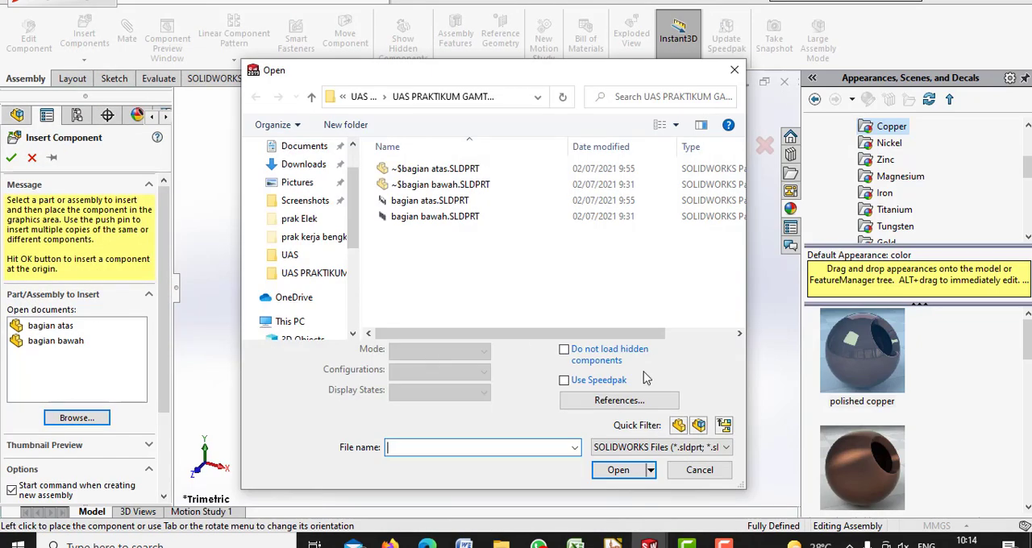
click(667, 447)
click(669, 387)
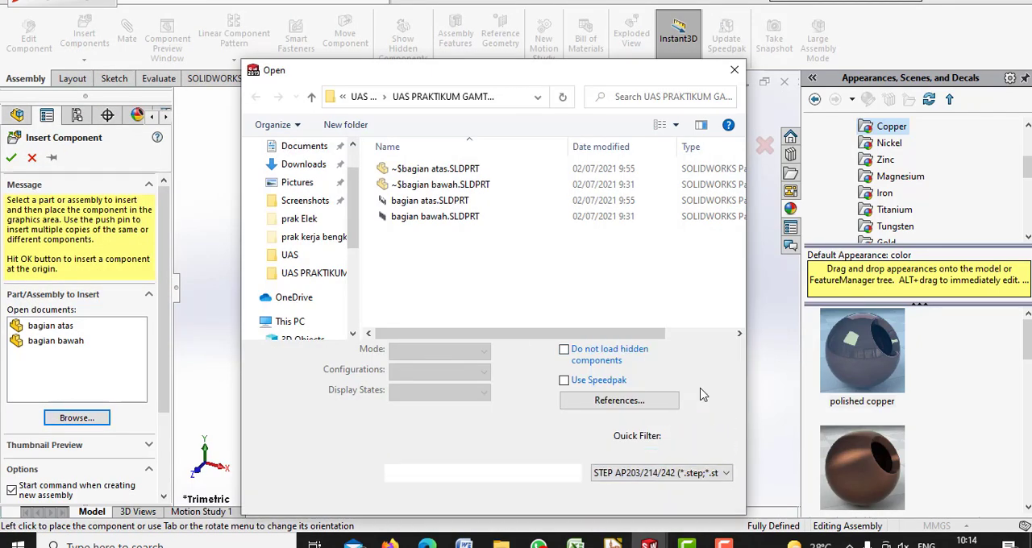
double_click(525, 170)
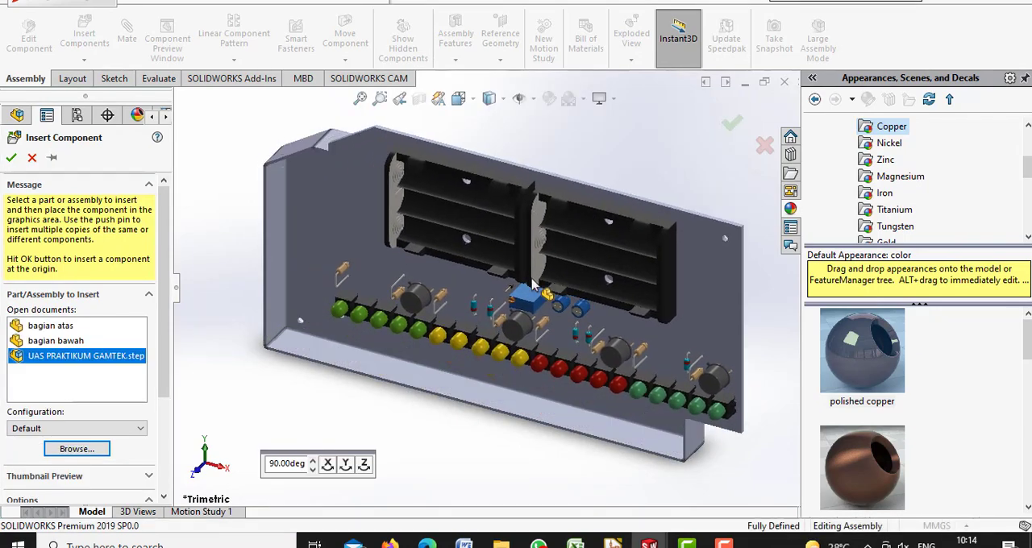
click(532, 282)
Add a coincident mate between the edges of the lower-left corner holes of bagian bawah and the circuit board
click(127, 37)
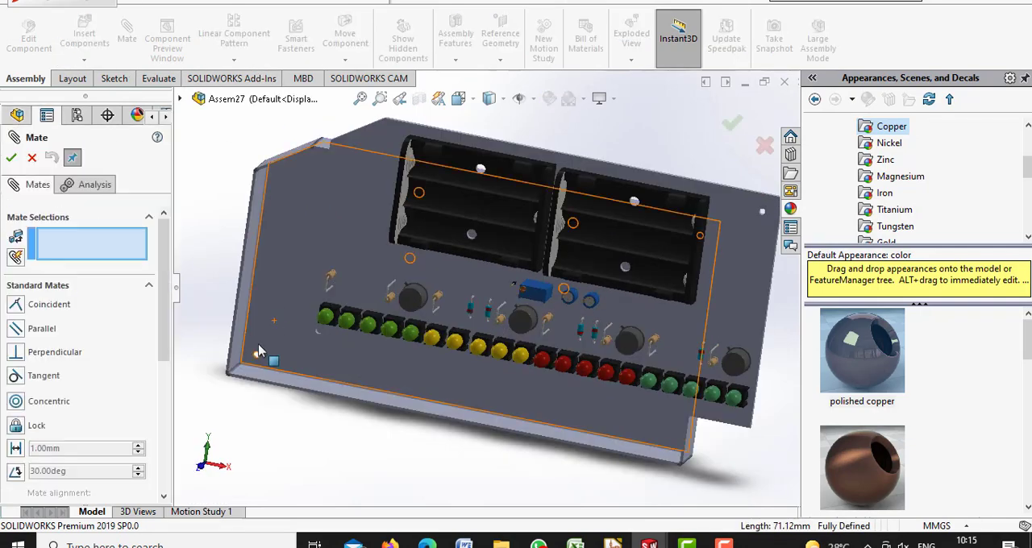
click(257, 355)
key(Right)
key(Right)
key(Right)
key(Right)
key(Right)
key(Right)
key(Right)
key(Right)
key(Right)
key(Right)
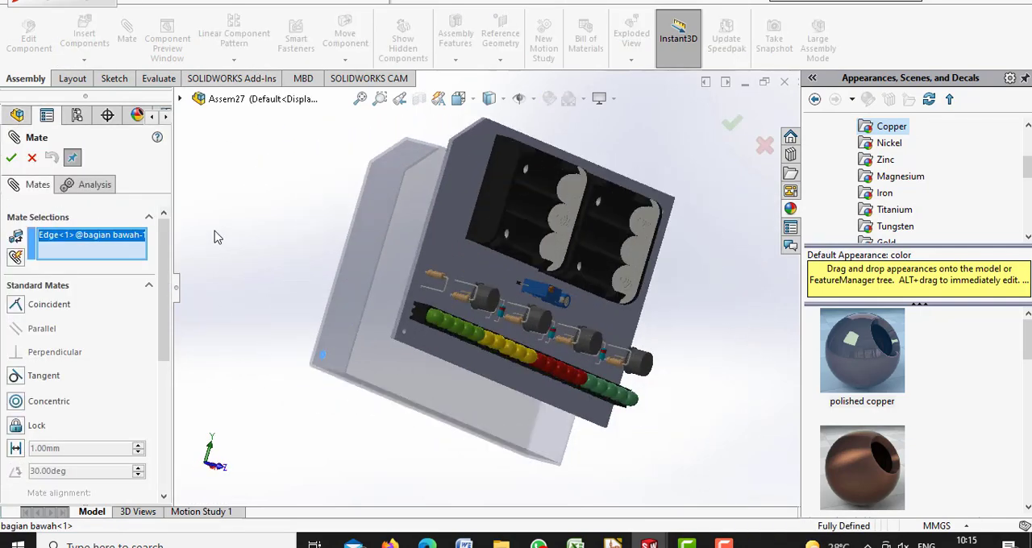
click(634, 333)
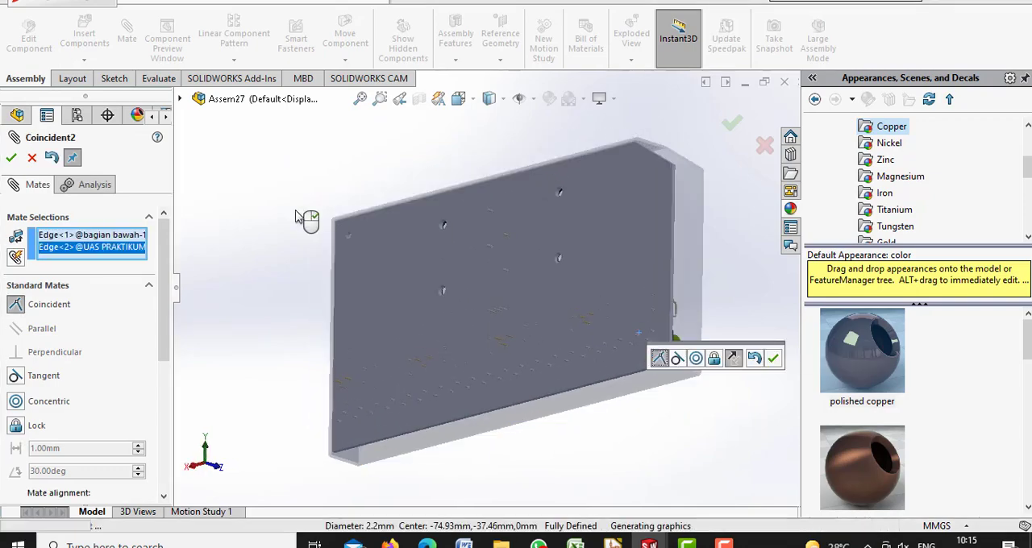
key(Return)
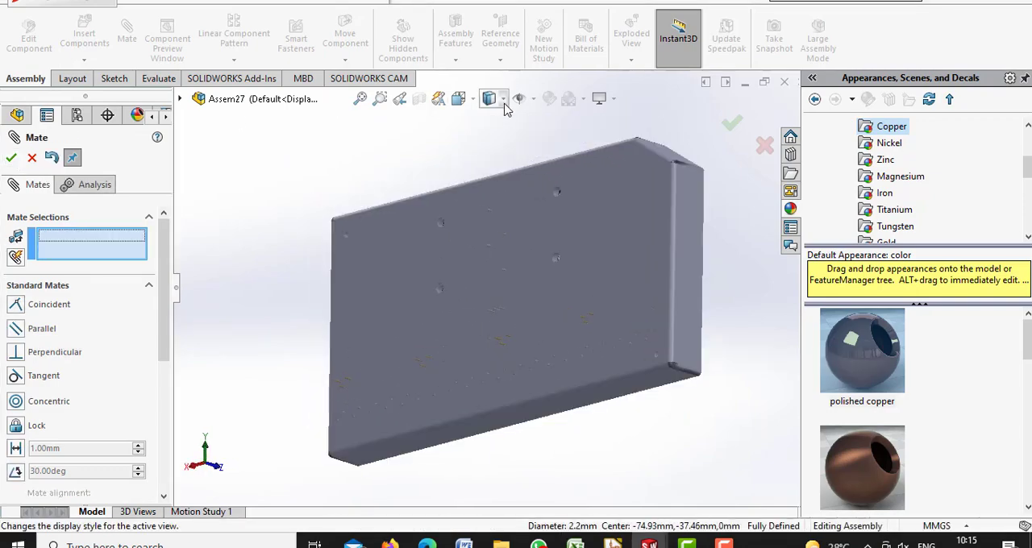
click(473, 98)
click(546, 141)
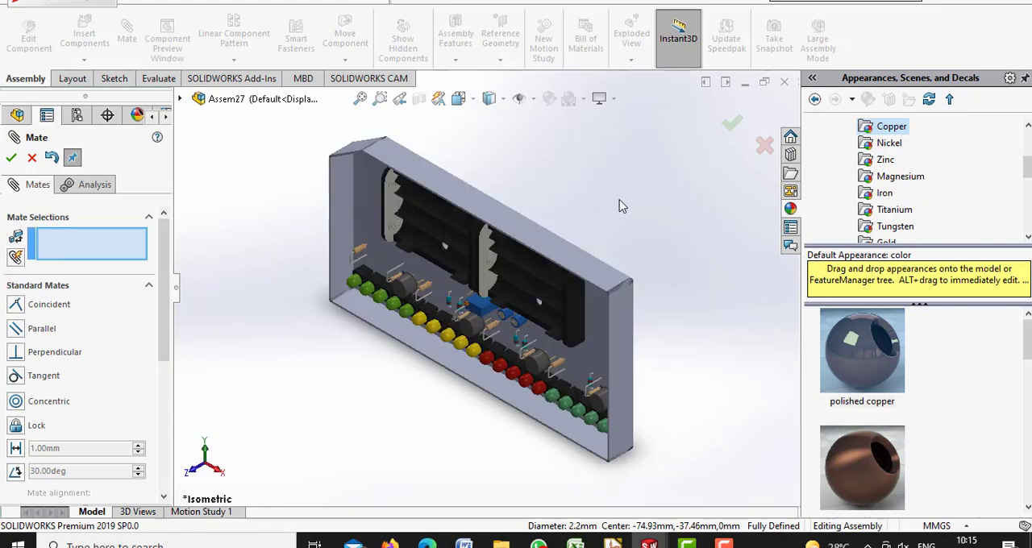
click(11, 158)
Insert the open part bagian atas into the assembly and place it over the circuit board
click(84, 39)
click(68, 331)
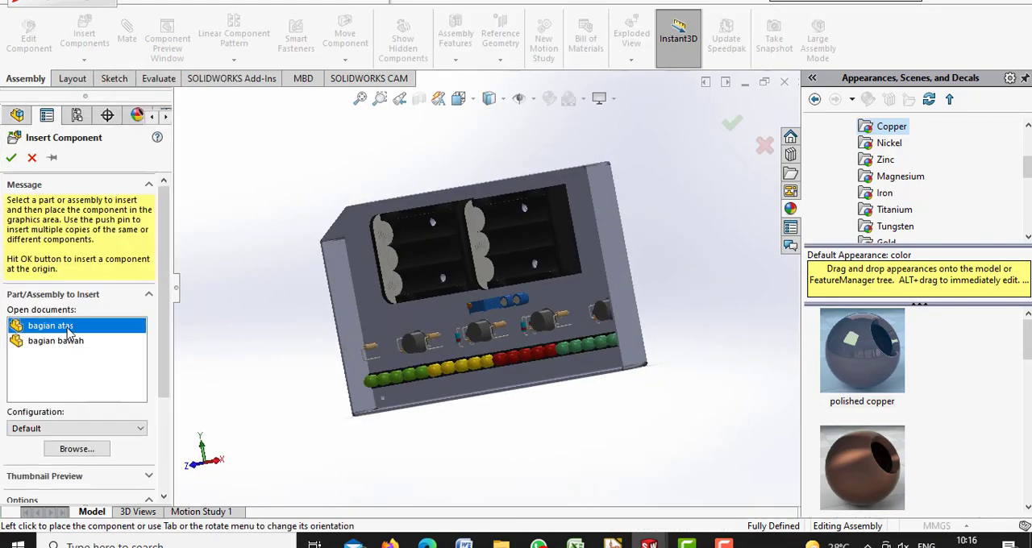
click(456, 300)
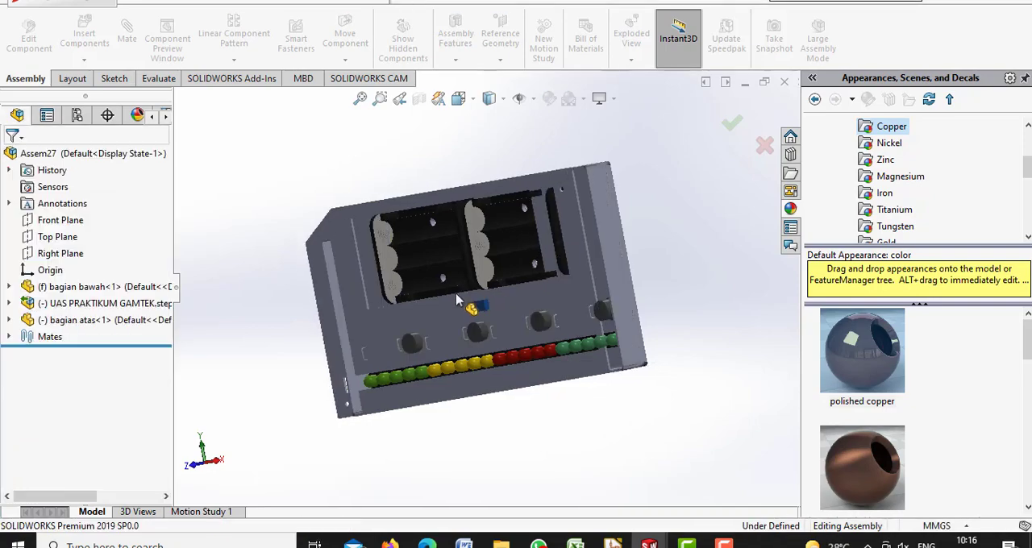
Mate bagian atas onto bagian bawah along their long lower edges so that it closes the enclosure
click(128, 27)
click(606, 223)
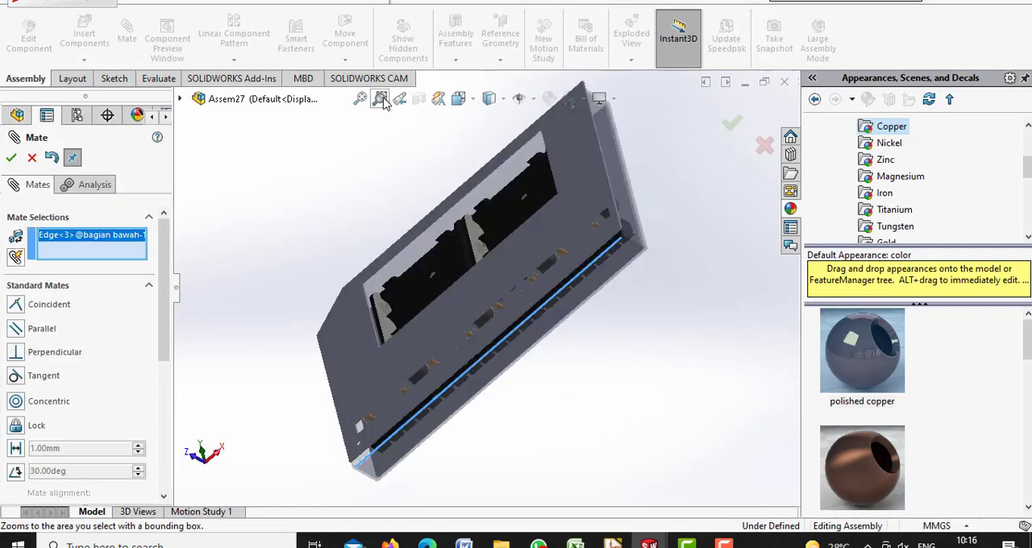
drag(558, 257, 627, 294)
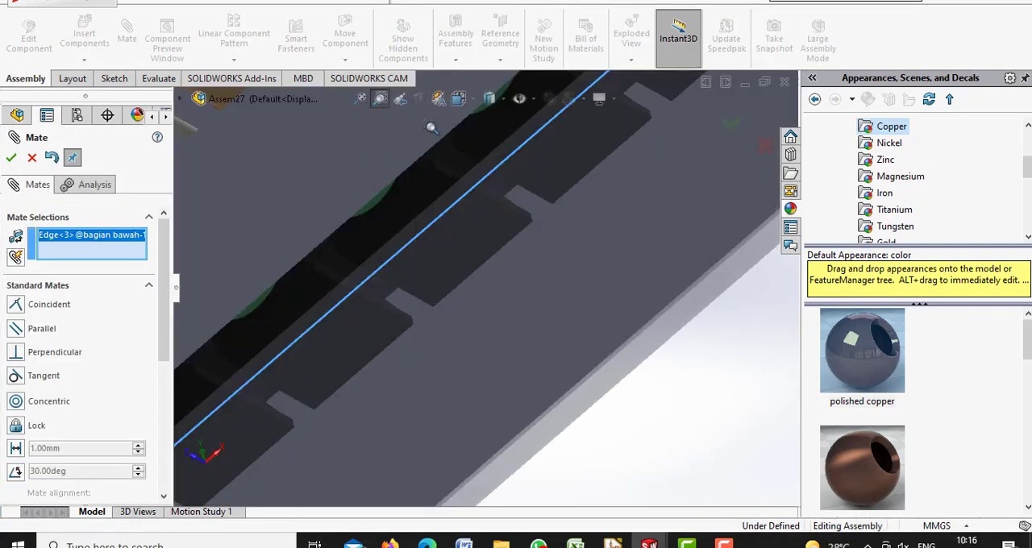
click(372, 201)
click(11, 158)
click(361, 103)
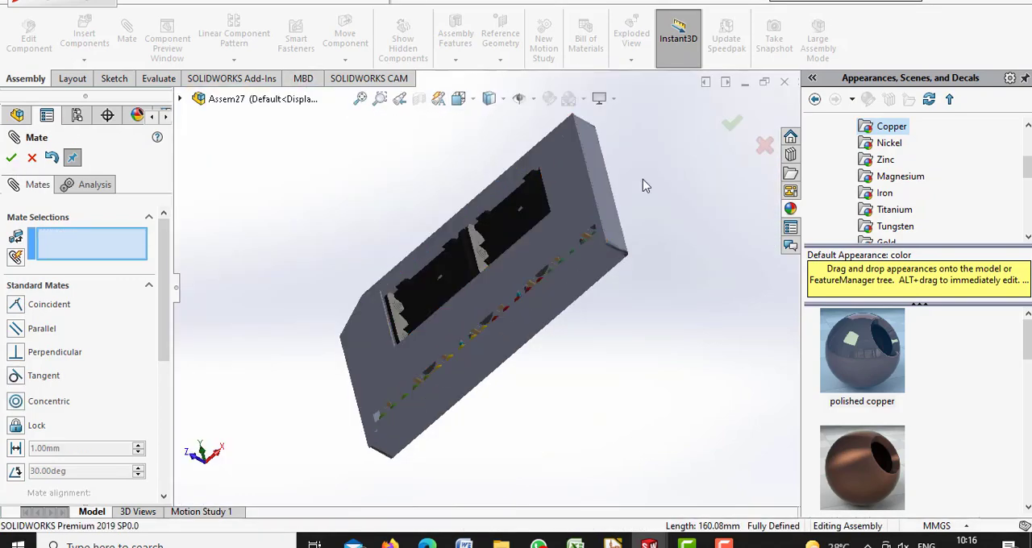
mouse_move(642, 179)
middle_down()
mouse_move(663, 191)
mouse_move(646, 183)
middle_up()
click(11, 159)
Switch to the bagian atas part and apply the polished copper metal appearance to it
click(649, 543)
click(653, 515)
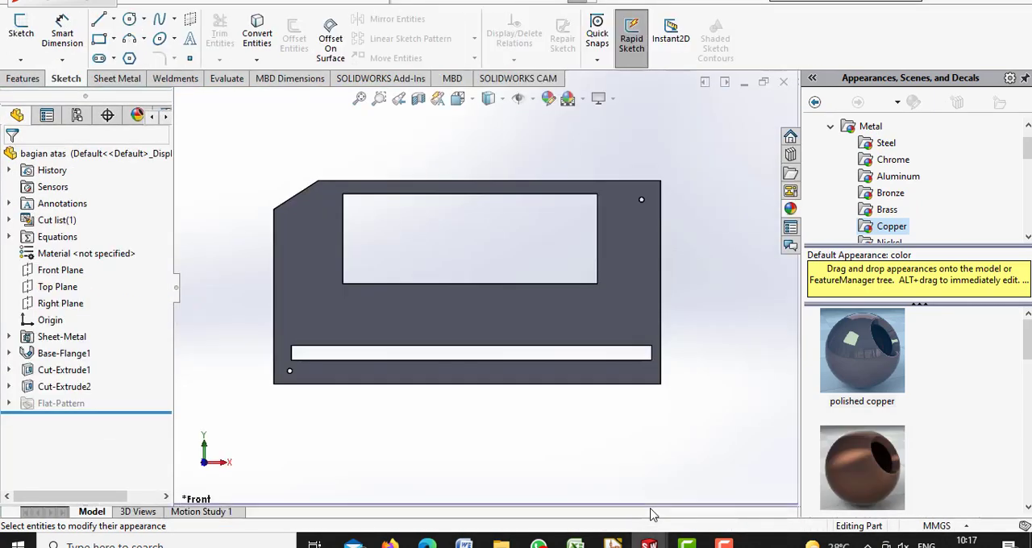
click(872, 159)
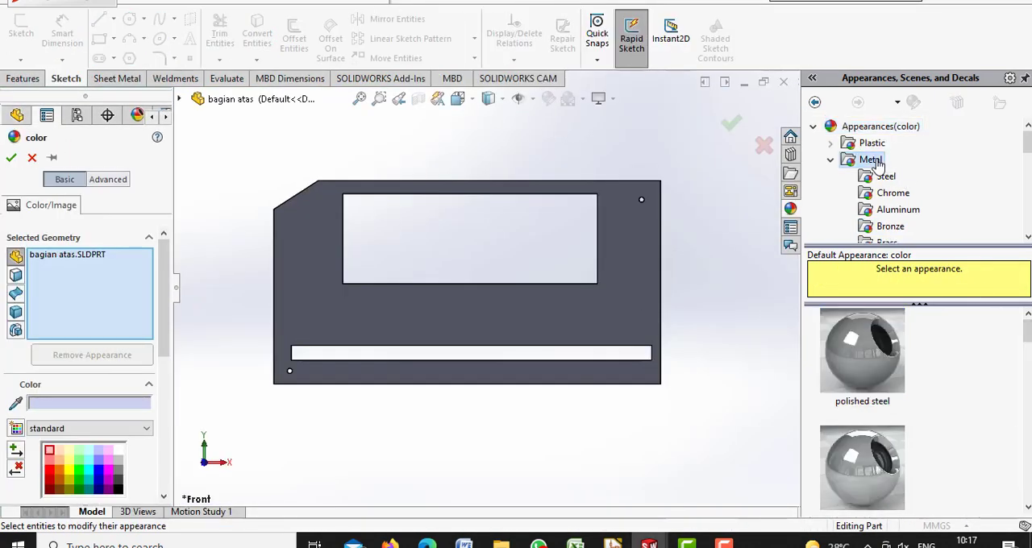
scroll(1029, 347, down, 5)
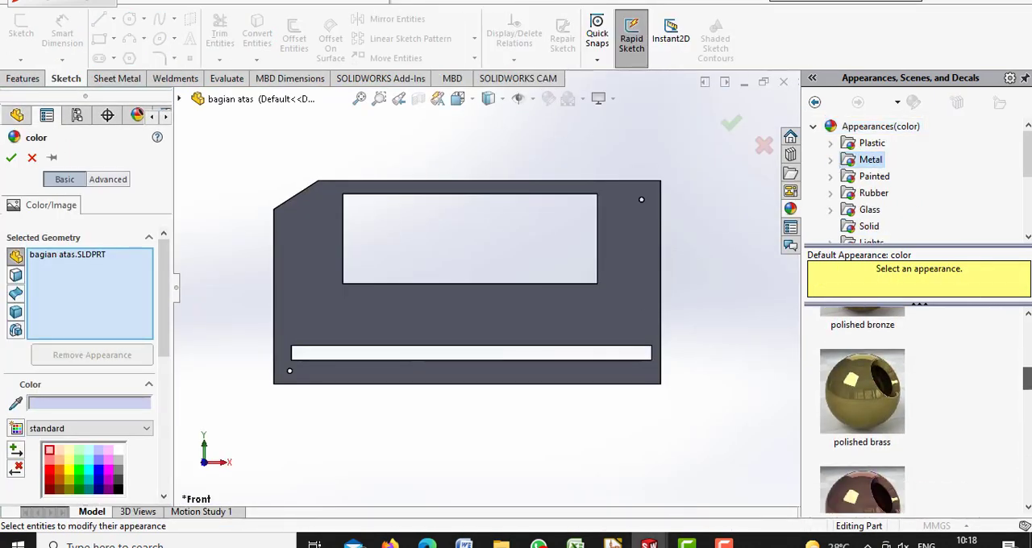
drag(862, 395, 441, 376)
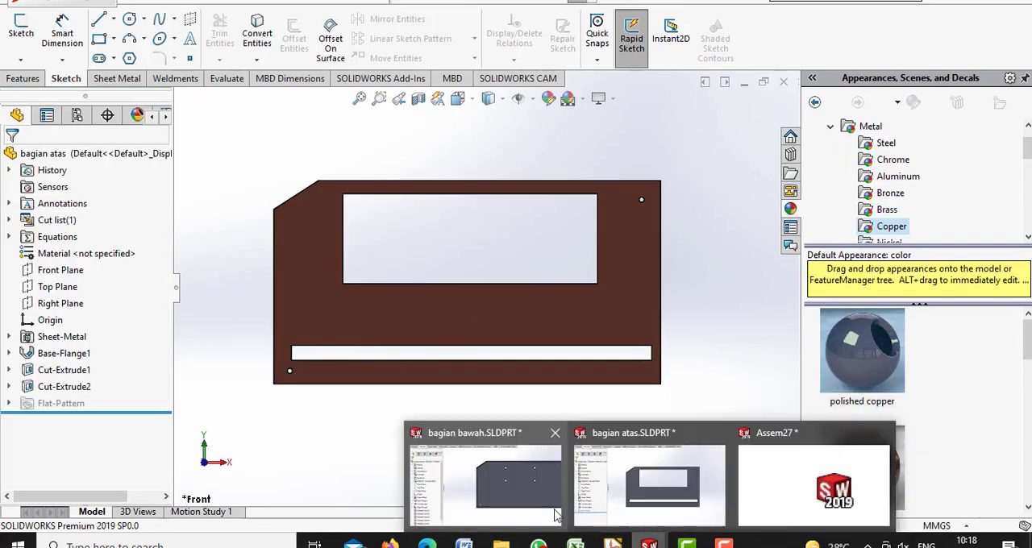
Switch to the bagian bawah part and apply the polished copper metal appearance to the whole part
mouse_move(649, 542)
click(540, 491)
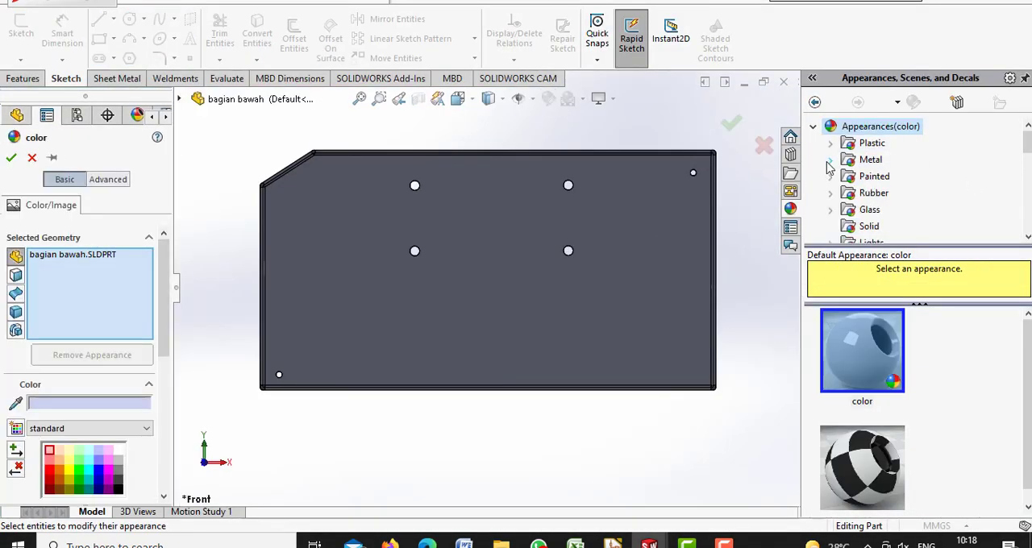
click(870, 159)
click(862, 367)
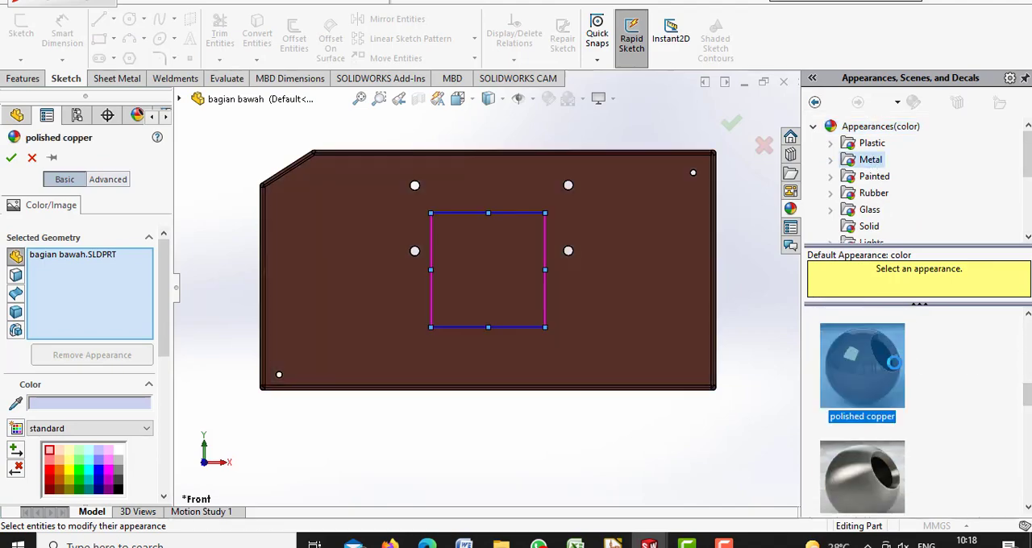
click(12, 158)
Return to the assembly and inspect the enclosure with its board from the isometric and front views
mouse_move(649, 544)
click(772, 484)
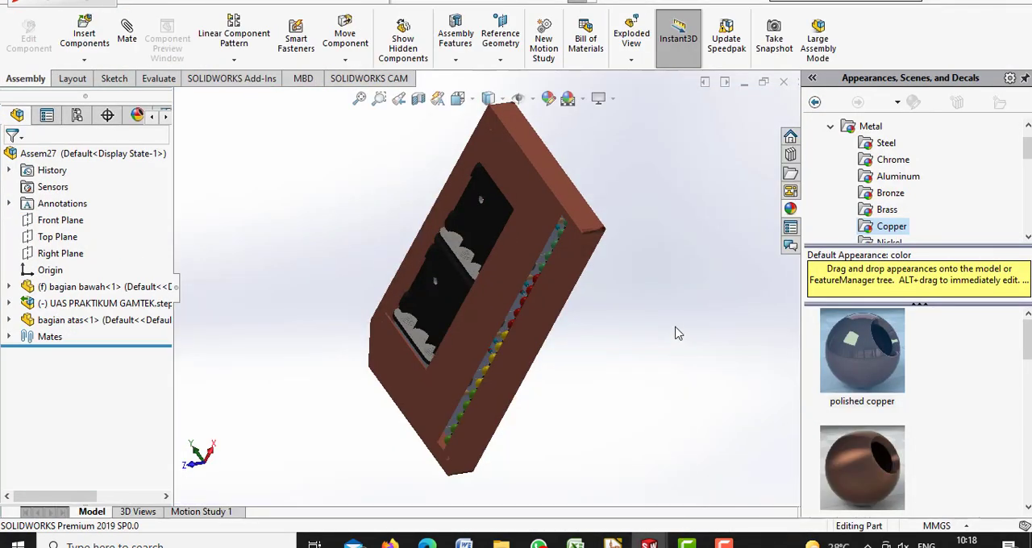
mouse_move(675, 327)
middle_down()
mouse_move(726, 327)
mouse_move(726, 278)
mouse_move(685, 278)
mouse_move(679, 395)
middle_up()
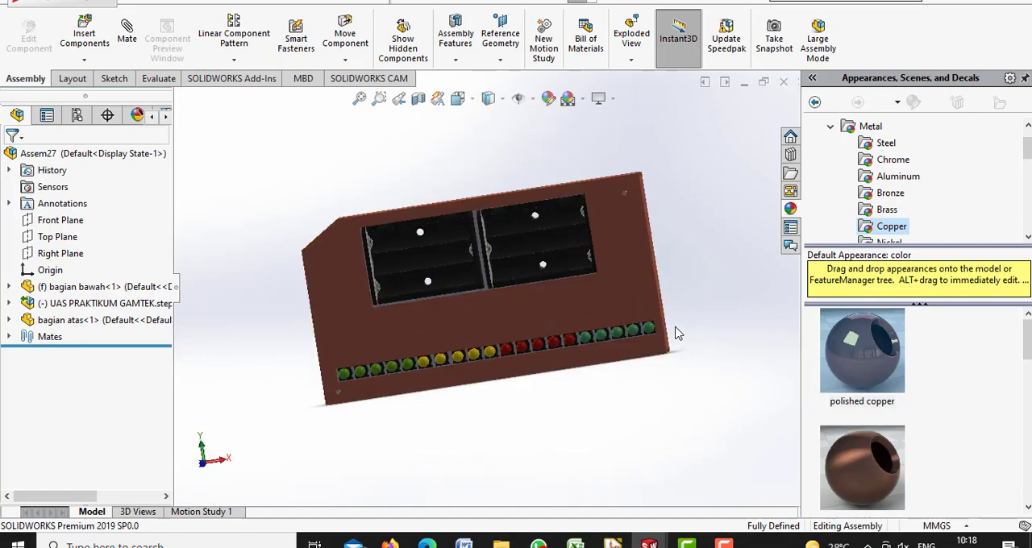
click(471, 102)
click(544, 143)
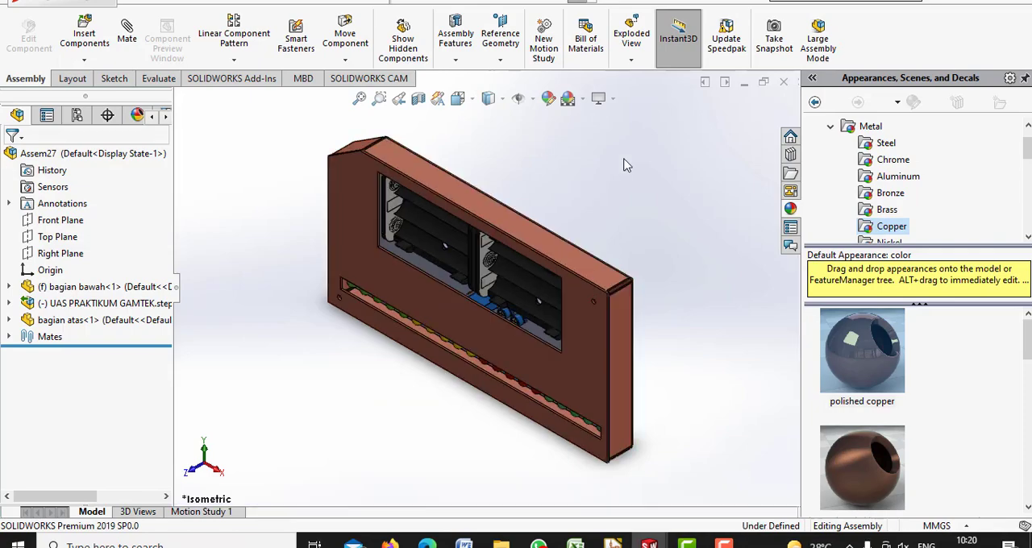
mouse_move(627, 165)
middle_down()
mouse_move(685, 95)
mouse_move(664, 109)
mouse_move(669, 121)
mouse_move(706, 127)
mouse_move(675, 125)
middle_up()
click(471, 100)
click(482, 161)
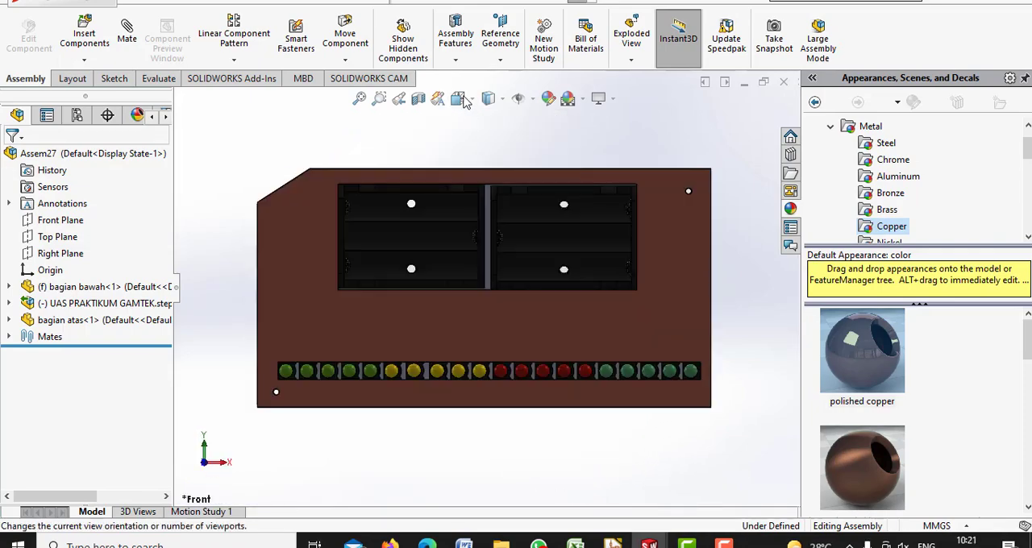
click(457, 99)
click(550, 148)
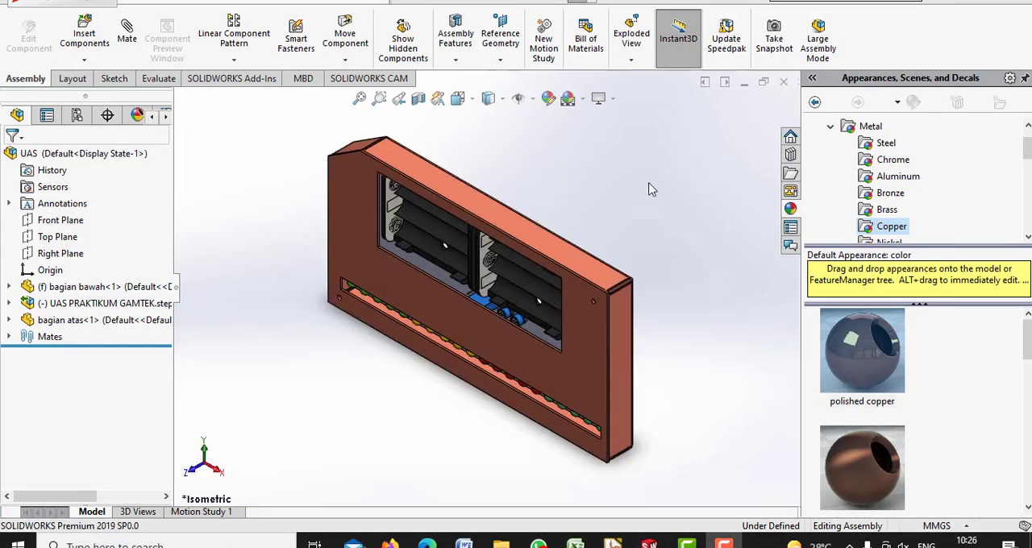
Change the assembly's scene to a plain white background and set the isometric view after checking the model
click(567, 98)
click(592, 139)
middle_drag(626, 191, 621, 191)
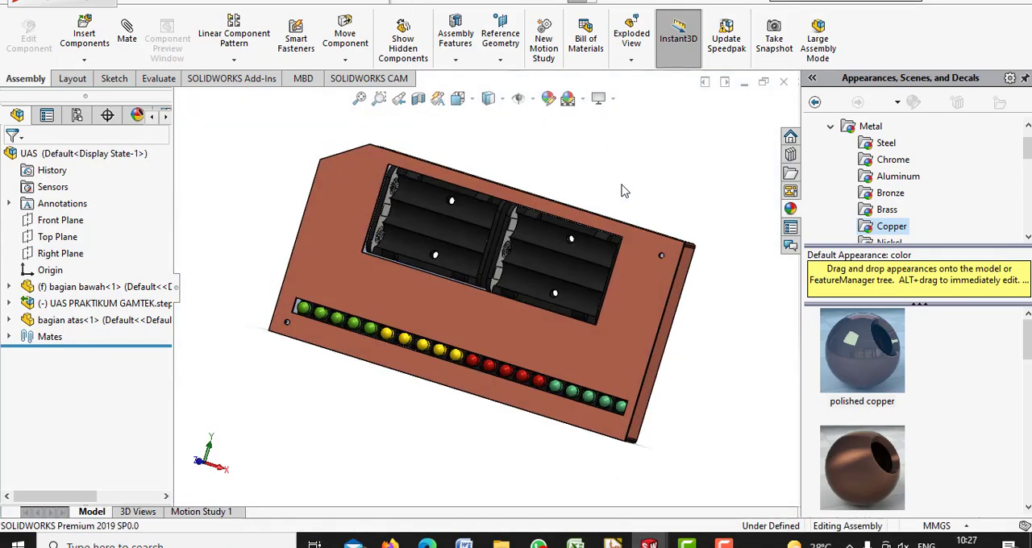
key(Up)
key(Left)
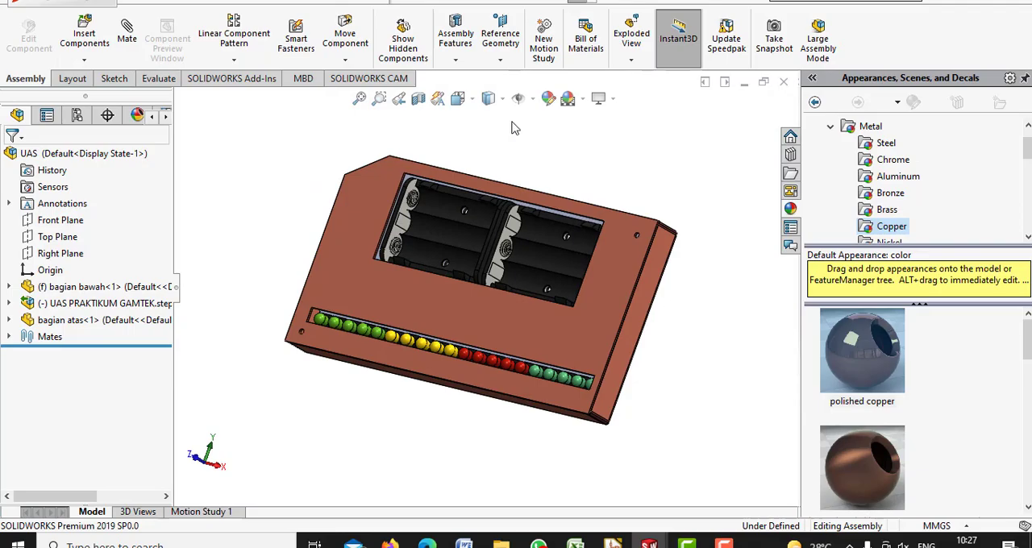
click(457, 98)
click(552, 151)
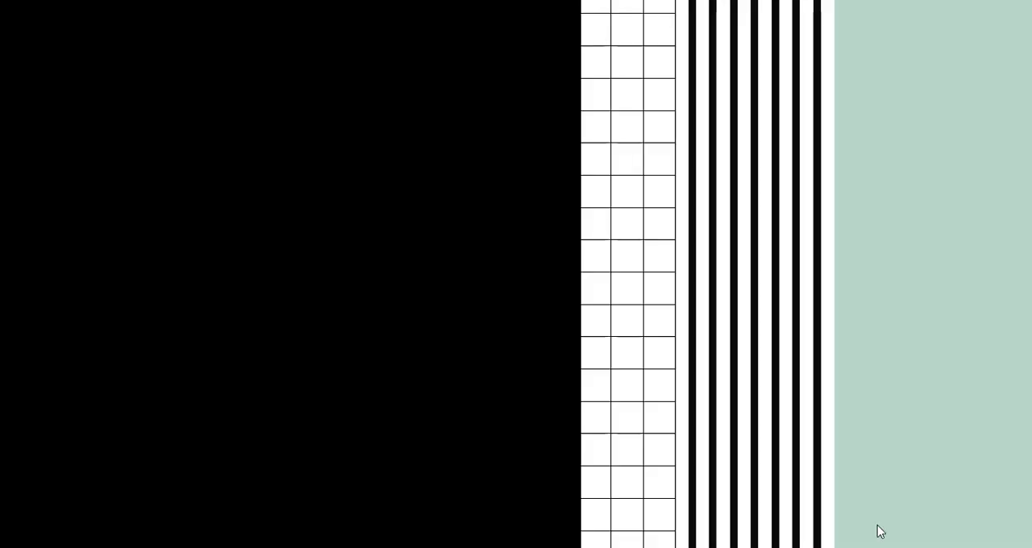